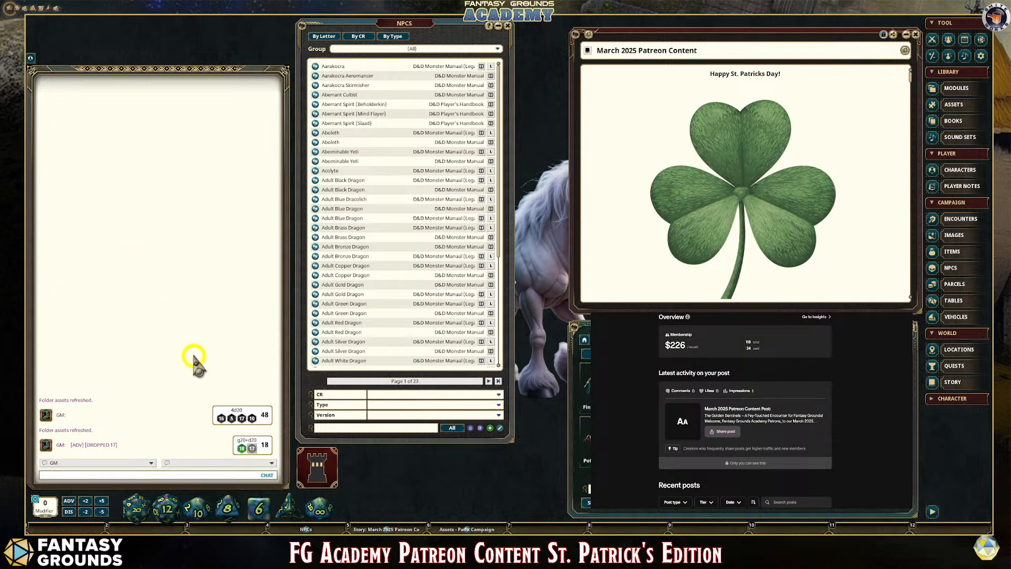
Roll three d20 dice into the chat
{"action": "left_click_drag", "start_coordinate": [137, 504], "coordinate": [150, 380]}
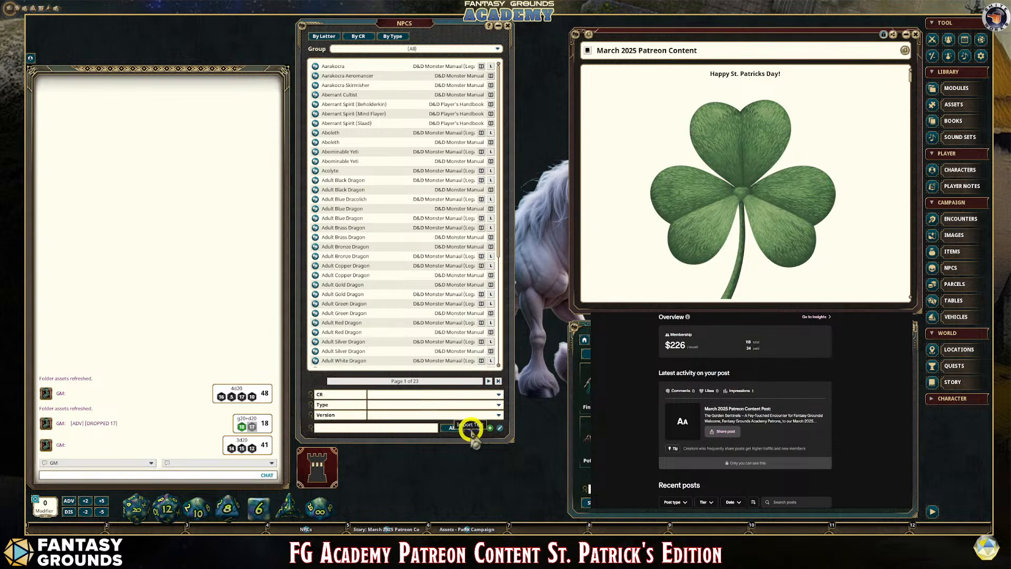
Open the NPC import window and place it over the upper part of the NPC list
{"action": "left_click", "coordinate": [471, 429]}
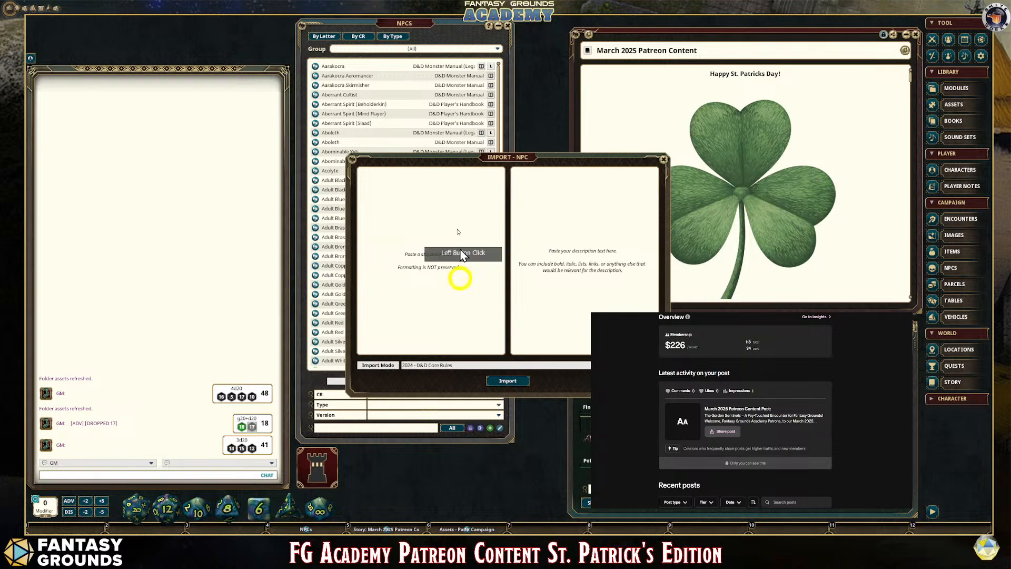
{"action": "left_click_drag", "start_coordinate": [516, 159], "coordinate": [463, 28]}
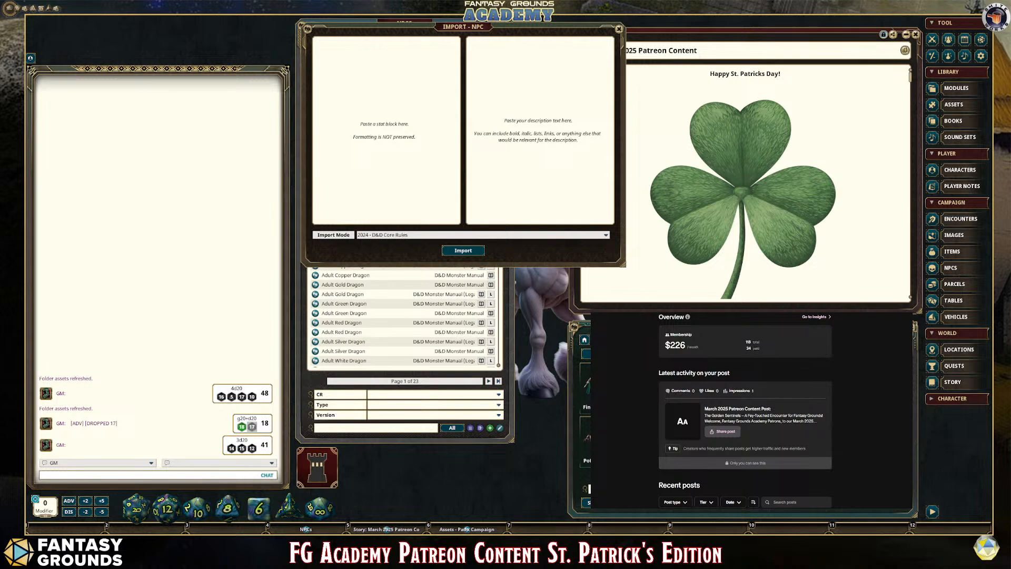
Switch to the Grok conversation in the browser and find the 5e 2024 statblock of Finnegan O'Goldtrick
{"action": "key", "text": "ctrl+Tab"}
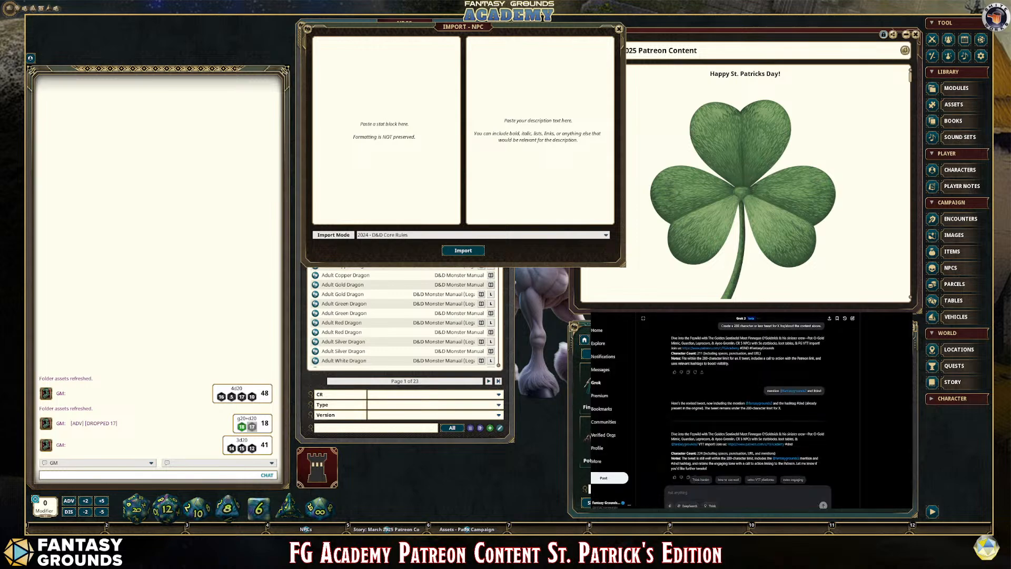
{"action": "scroll", "coordinate": [802, 423], "scroll_direction": "up", "scroll_amount": 8}
{"action": "scroll", "coordinate": [801, 422], "scroll_direction": "down", "scroll_amount": 10}
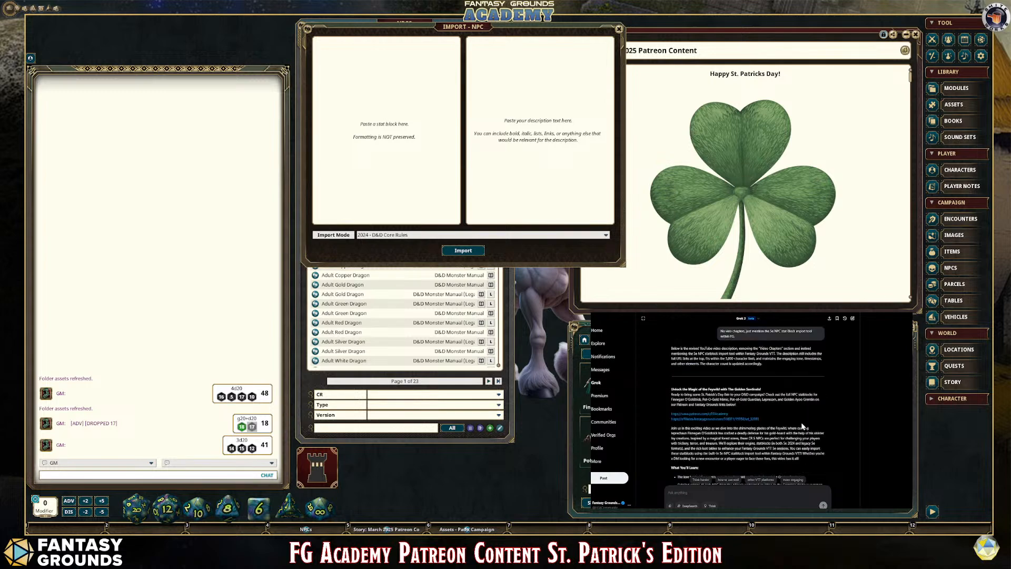
{"action": "scroll", "coordinate": [801, 422], "scroll_direction": "down", "scroll_amount": 10}
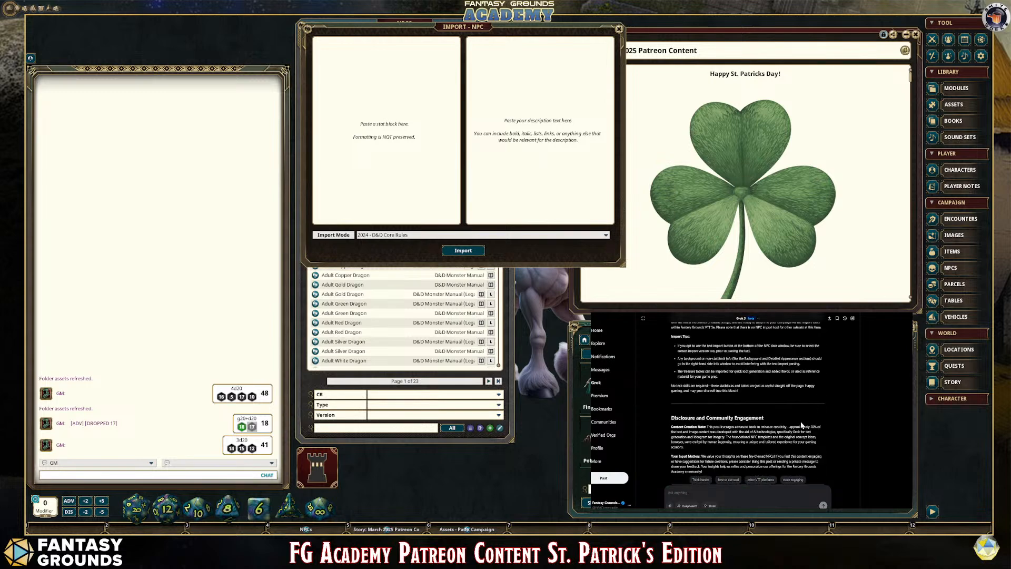
{"action": "scroll", "coordinate": [902, 444], "scroll_direction": "up", "scroll_amount": 3}
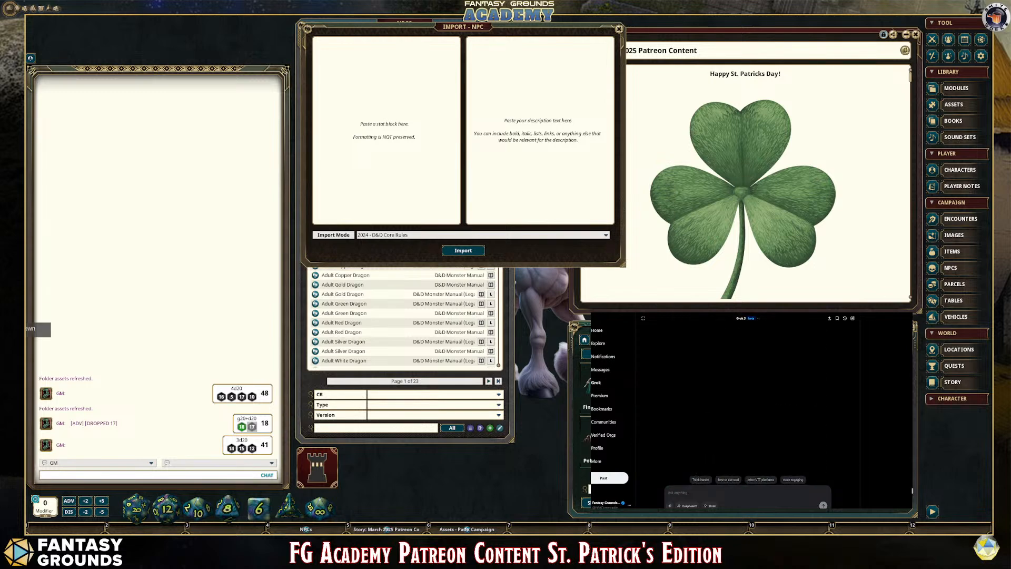
{"action": "scroll", "coordinate": [901, 440], "scroll_direction": "up", "scroll_amount": 5}
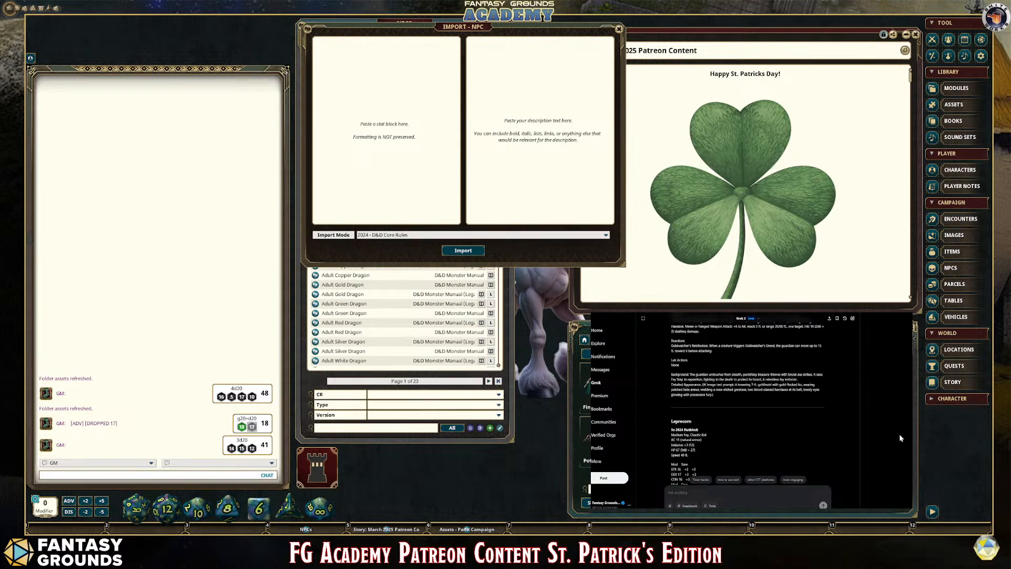
{"action": "scroll", "coordinate": [899, 434], "scroll_direction": "down", "scroll_amount": 15}
{"action": "scroll", "coordinate": [892, 369], "scroll_direction": "up", "scroll_amount": 10}
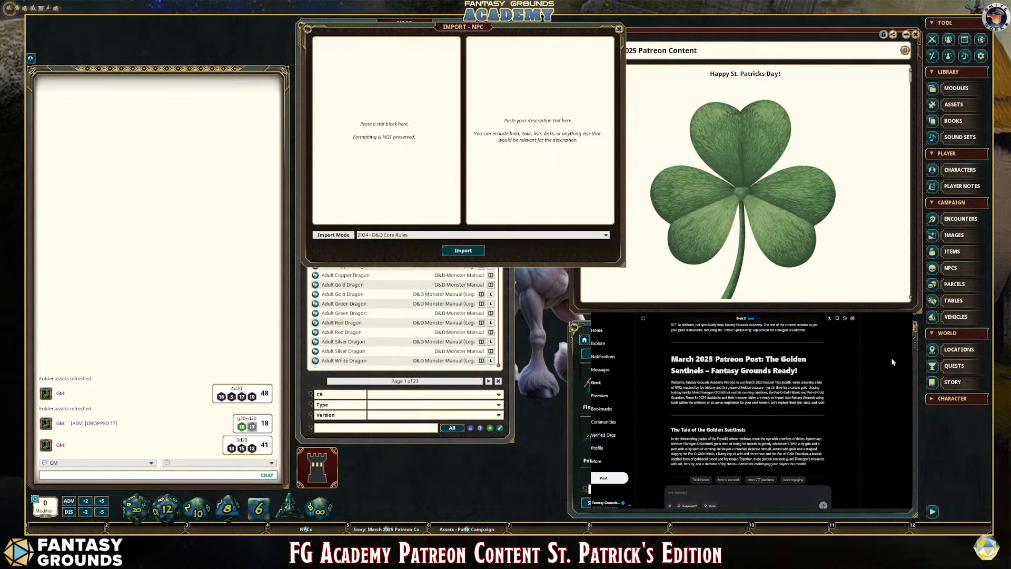
{"action": "scroll", "coordinate": [892, 362], "scroll_direction": "down", "scroll_amount": 8}
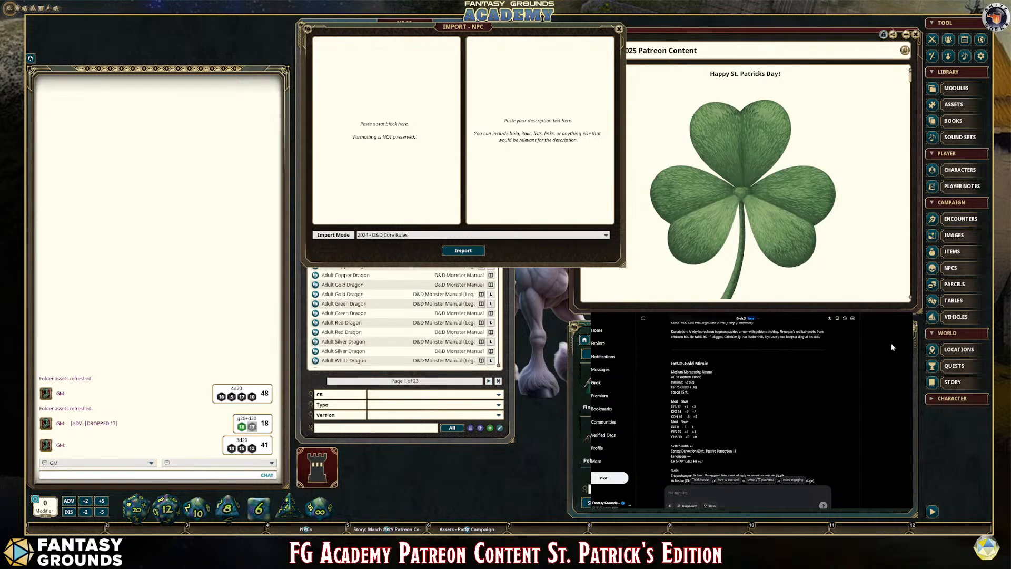
{"action": "scroll", "coordinate": [893, 347], "scroll_direction": "down", "scroll_amount": 5}
{"action": "scroll", "coordinate": [794, 444], "scroll_direction": "up", "scroll_amount": 5}
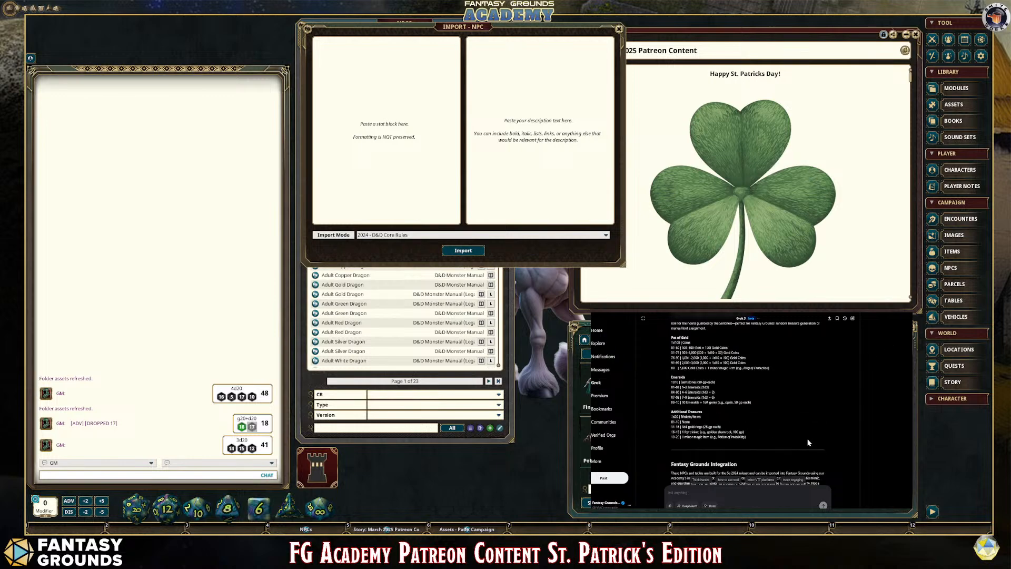
{"action": "scroll", "coordinate": [806, 445], "scroll_direction": "down", "scroll_amount": 3}
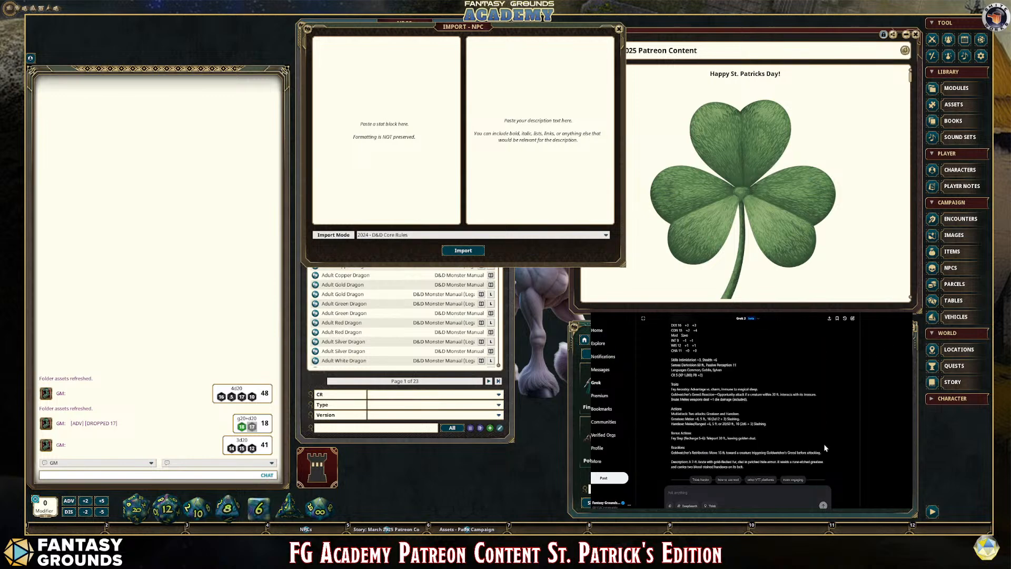
{"action": "left_click_drag", "start_coordinate": [27, 105], "coordinate": [27, 197]}
{"action": "scroll", "coordinate": [808, 471], "scroll_direction": "up", "scroll_amount": 12}
{"action": "scroll", "coordinate": [808, 473], "scroll_direction": "up", "scroll_amount": 5}
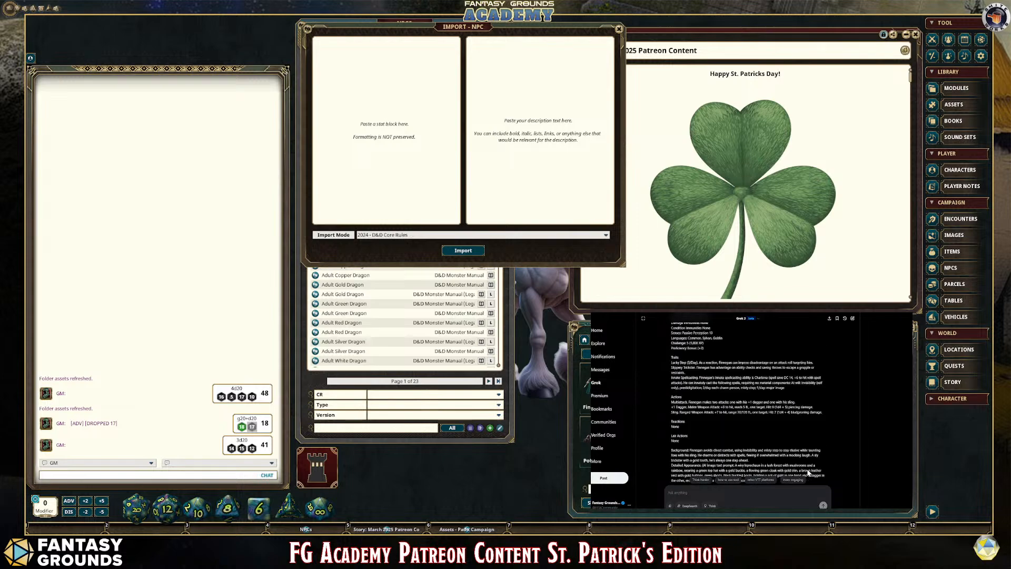
{"action": "scroll", "coordinate": [807, 473], "scroll_direction": "up", "scroll_amount": 1}
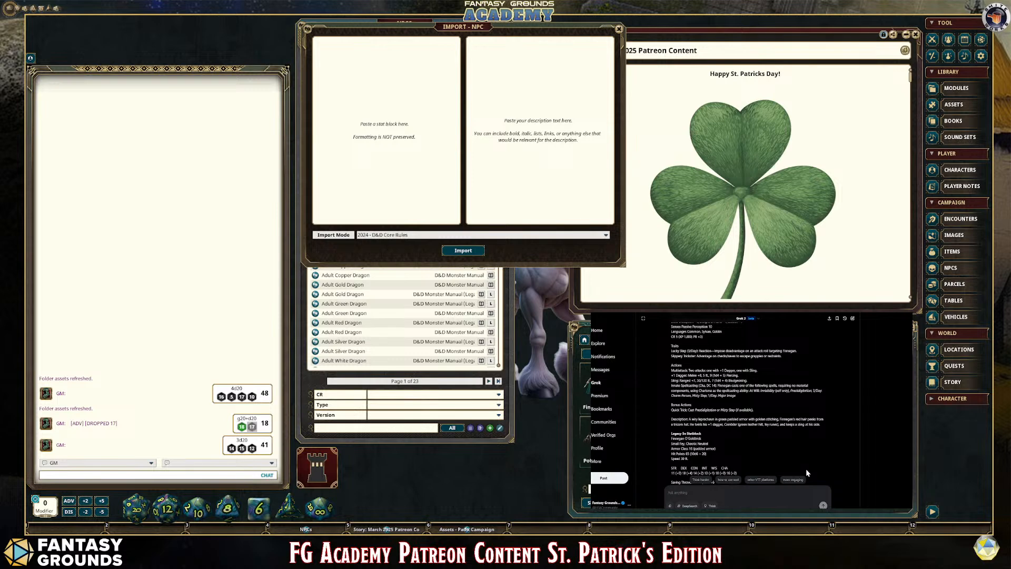
{"action": "scroll", "coordinate": [805, 468], "scroll_direction": "up", "scroll_amount": 5}
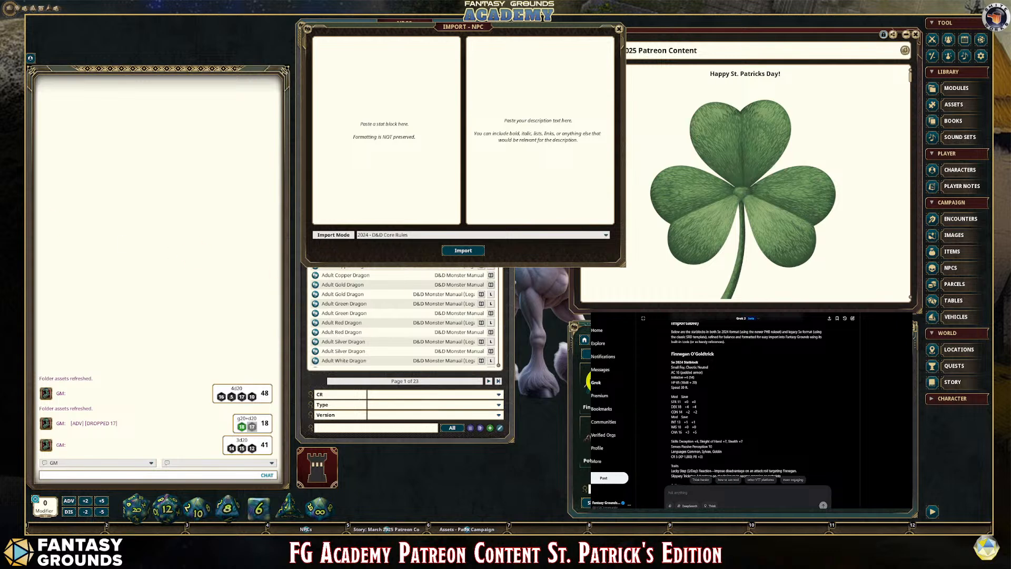
Preview the leprechaun image from the campaign assets, then close the preview
{"action": "left_click", "coordinate": [602, 383]}
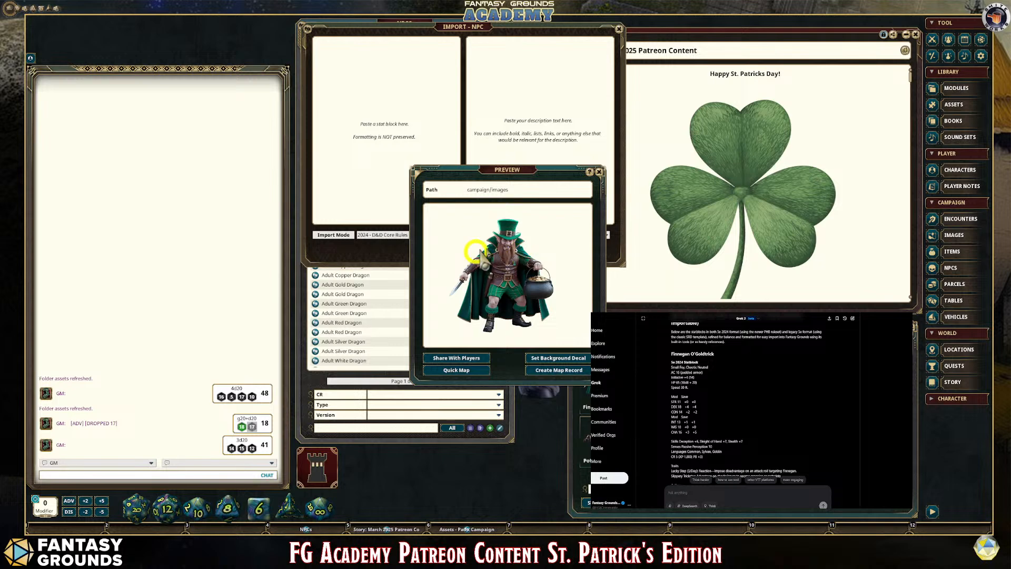
{"action": "left_click", "coordinate": [600, 173]}
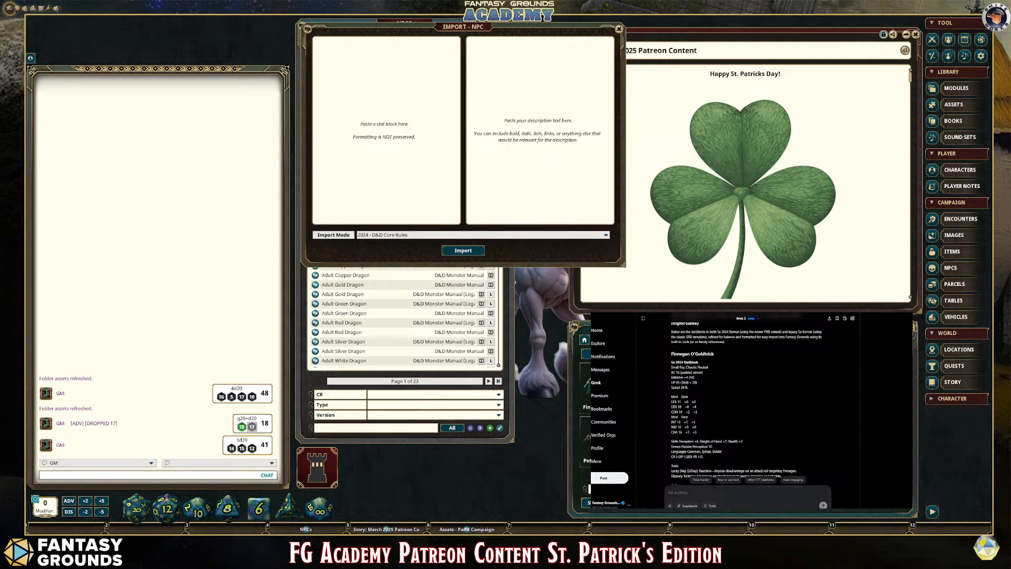
Copy Finnegan O'Goldtrick's 5e 2024 statblock, including its description, from Grok into the stat block field of the NPC import
{"action": "left_click_drag", "start_coordinate": [671, 353], "coordinate": [830, 442]}
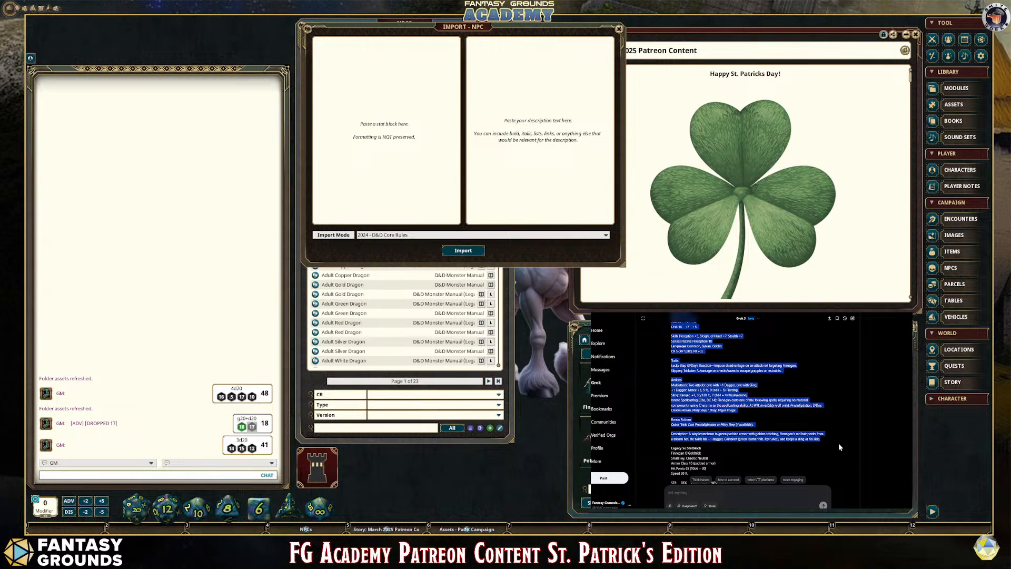
{"action": "left_click", "coordinate": [336, 58]}
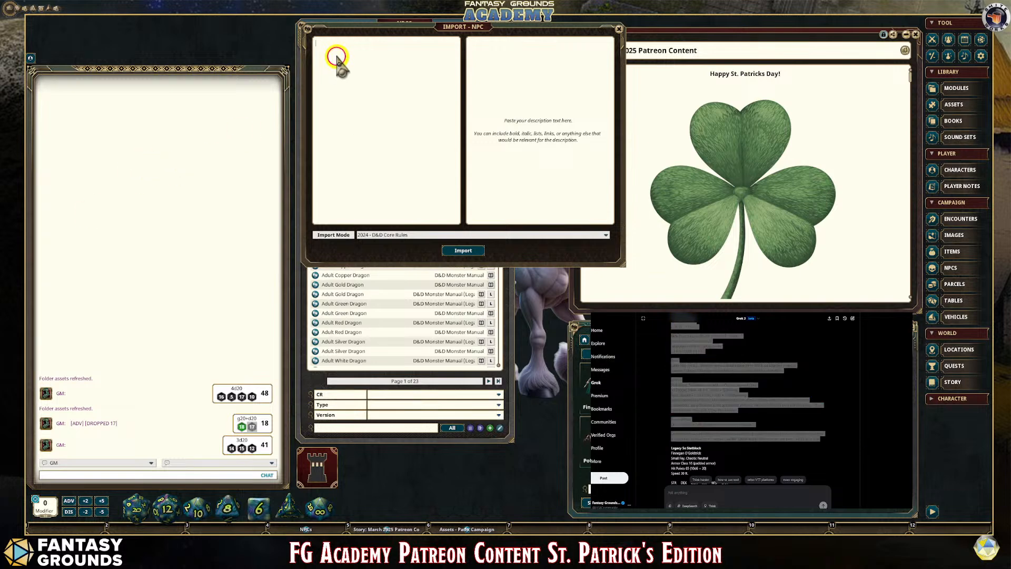
{"action": "key", "text": "ctrl+v"}
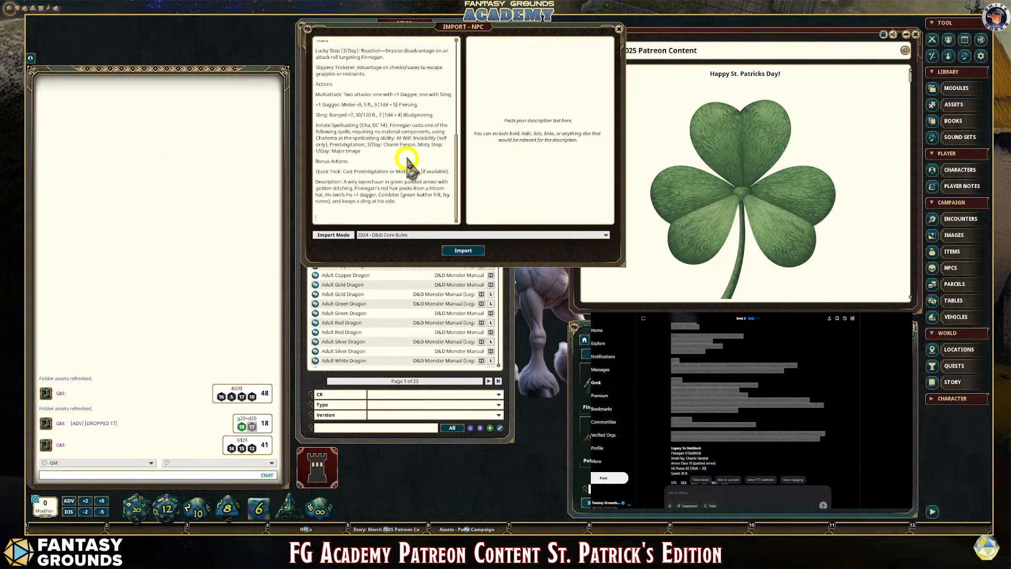
Delete the "5e 2024 Statblock" line beneath the NPC's name in the pasted stat block
{"action": "scroll", "coordinate": [399, 161], "scroll_direction": "down", "scroll_amount": 5}
{"action": "scroll", "coordinate": [398, 160], "scroll_direction": "up", "scroll_amount": 5}
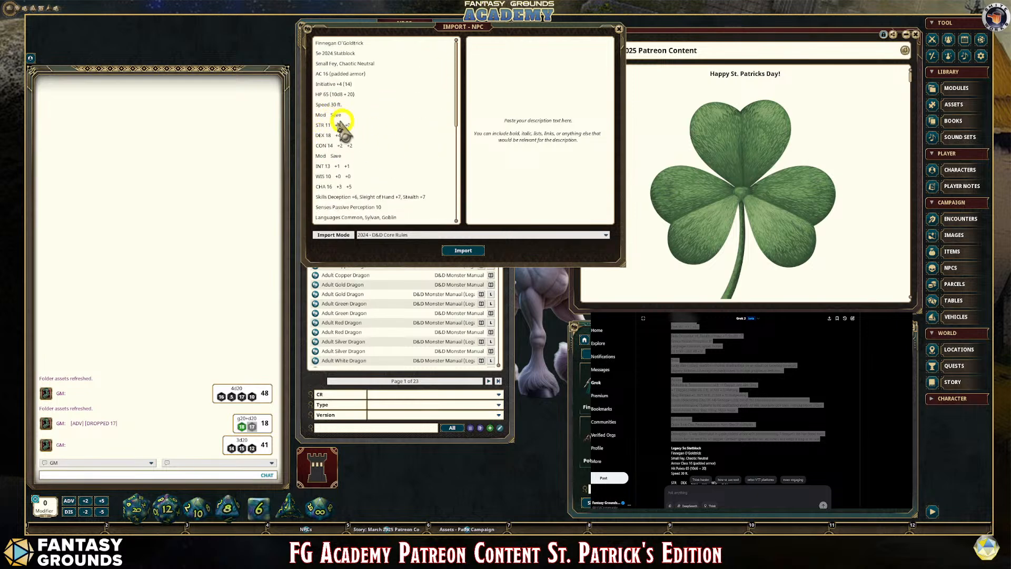
{"action": "scroll", "coordinate": [342, 153], "scroll_direction": "down", "scroll_amount": 2}
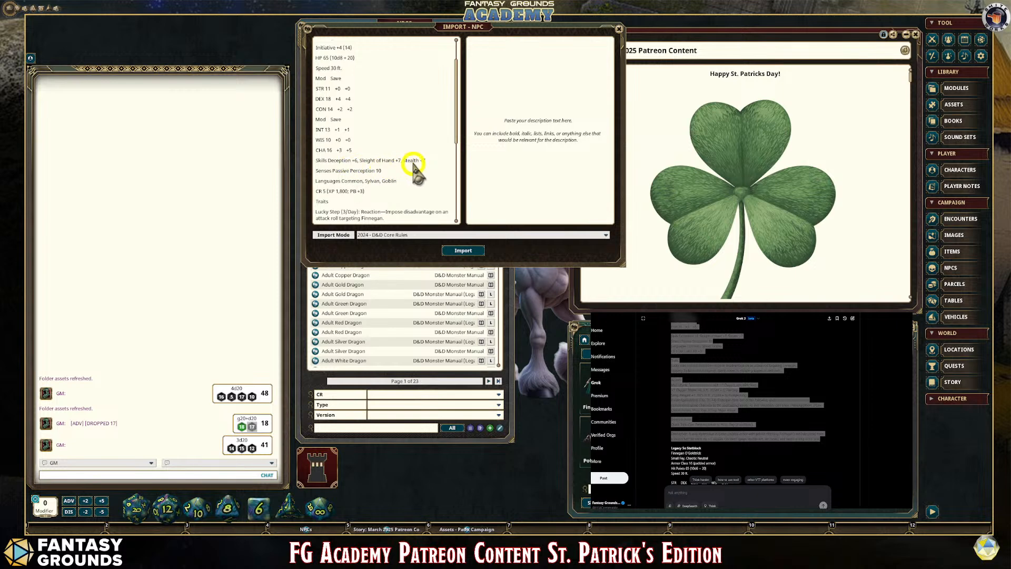
{"action": "scroll", "coordinate": [328, 109], "scroll_direction": "up", "scroll_amount": 2}
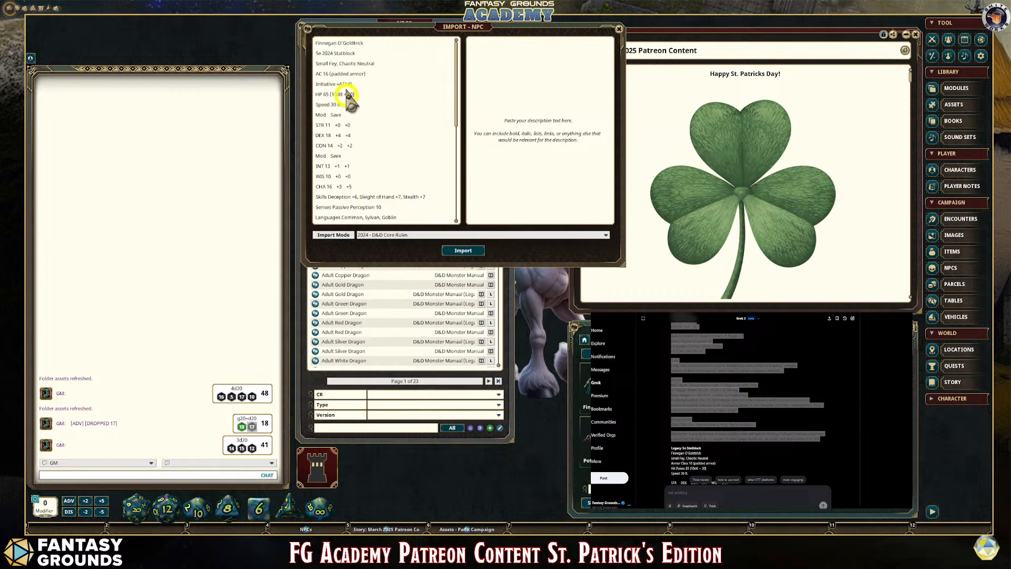
{"action": "left_click_drag", "start_coordinate": [358, 53], "coordinate": [316, 55]}
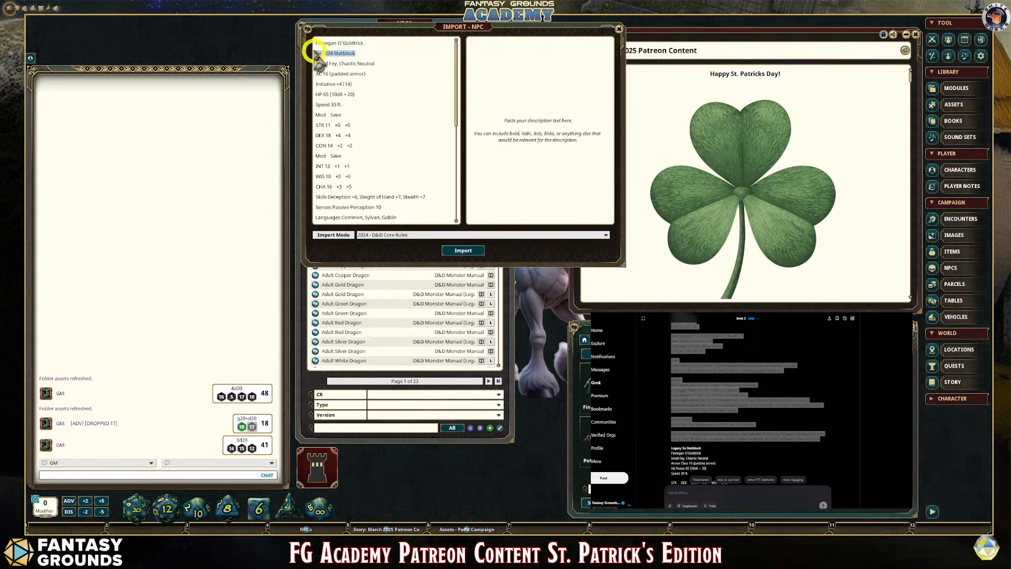
{"action": "key", "text": "BackSpace"}
{"action": "key", "text": "BackSpace"}
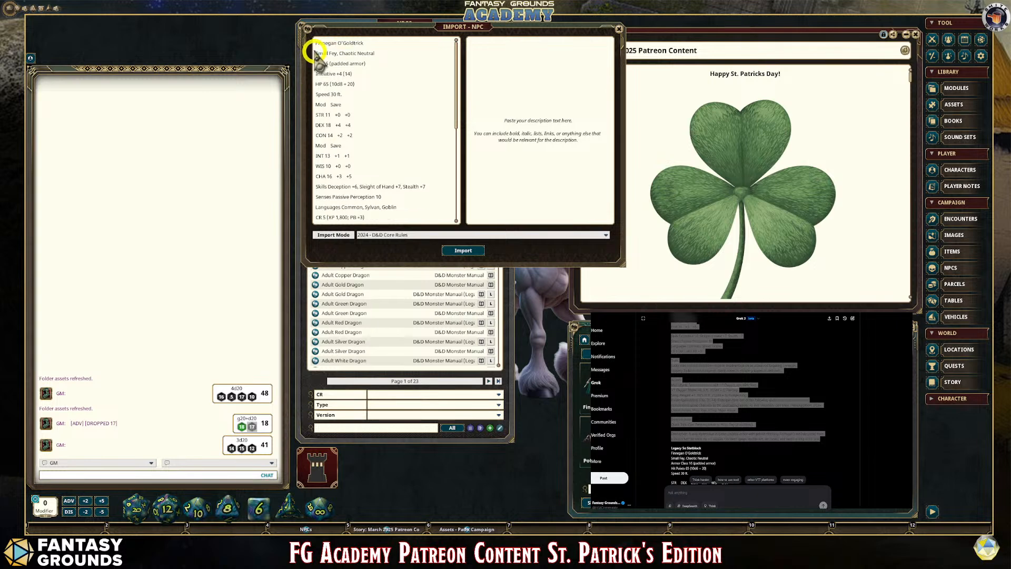
Copy the description paragraph from the end of the pasted stat block into the import's description text field
{"action": "scroll", "coordinate": [377, 125], "scroll_direction": "down", "scroll_amount": 3}
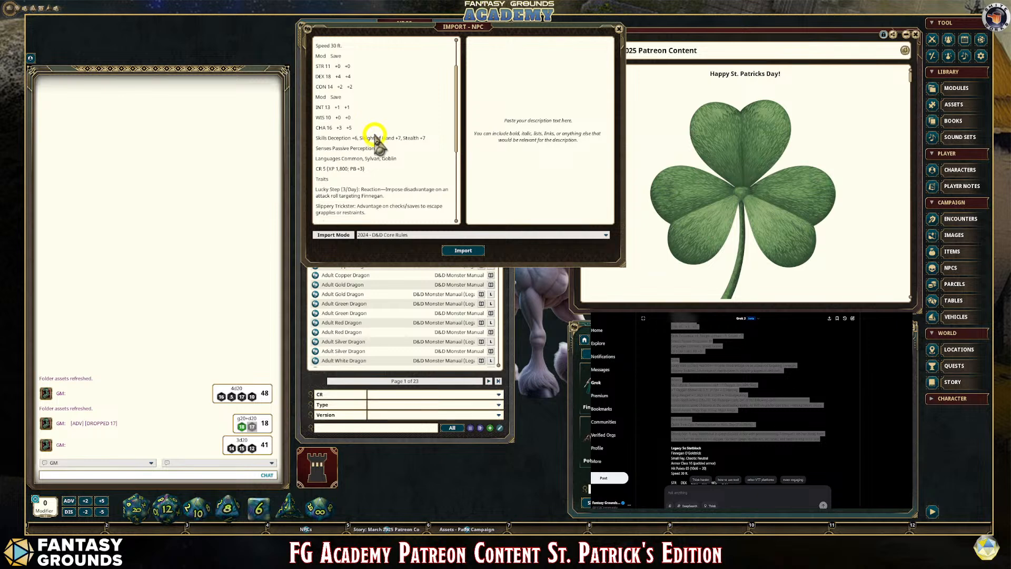
{"action": "scroll", "coordinate": [384, 203], "scroll_direction": "down", "scroll_amount": 1}
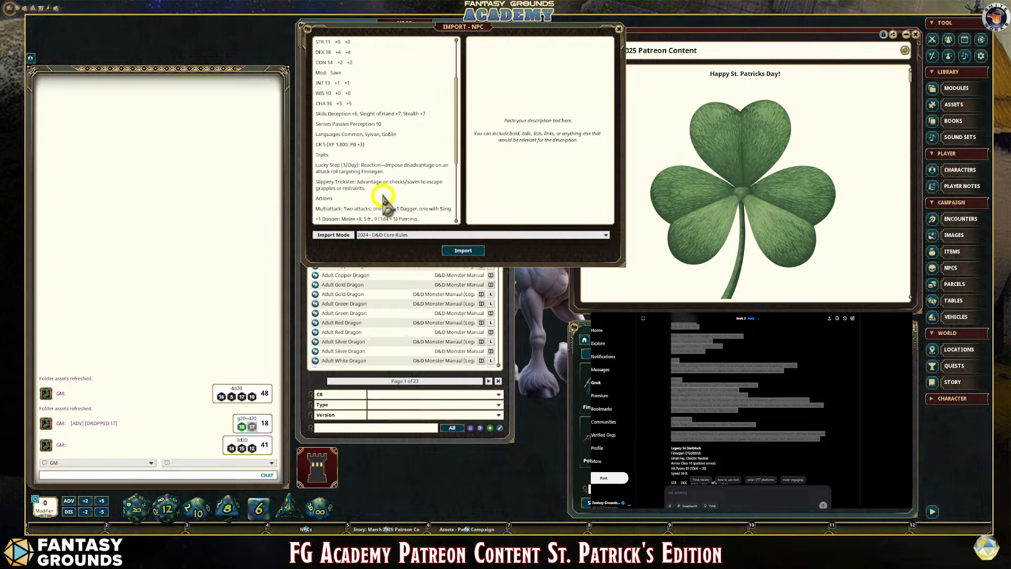
{"action": "scroll", "coordinate": [383, 199], "scroll_direction": "down", "scroll_amount": 6}
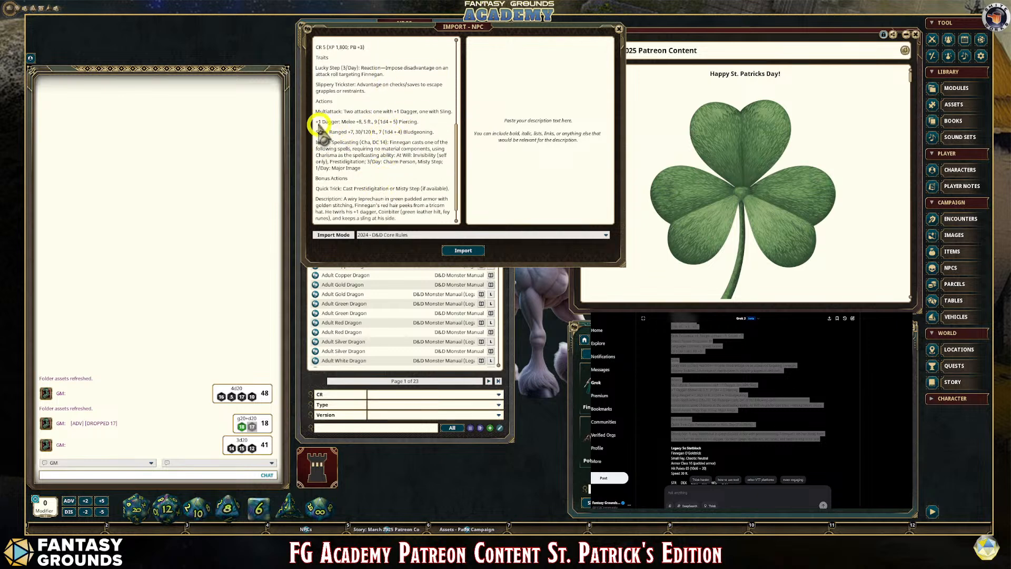
{"action": "scroll", "coordinate": [373, 171], "scroll_direction": "down", "scroll_amount": 1}
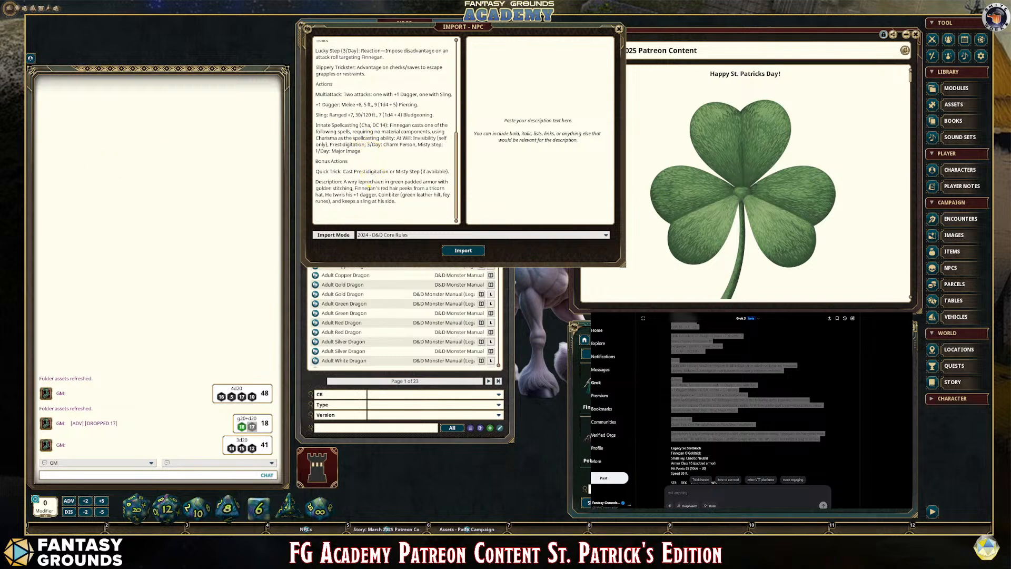
{"action": "left_click", "coordinate": [782, 451]}
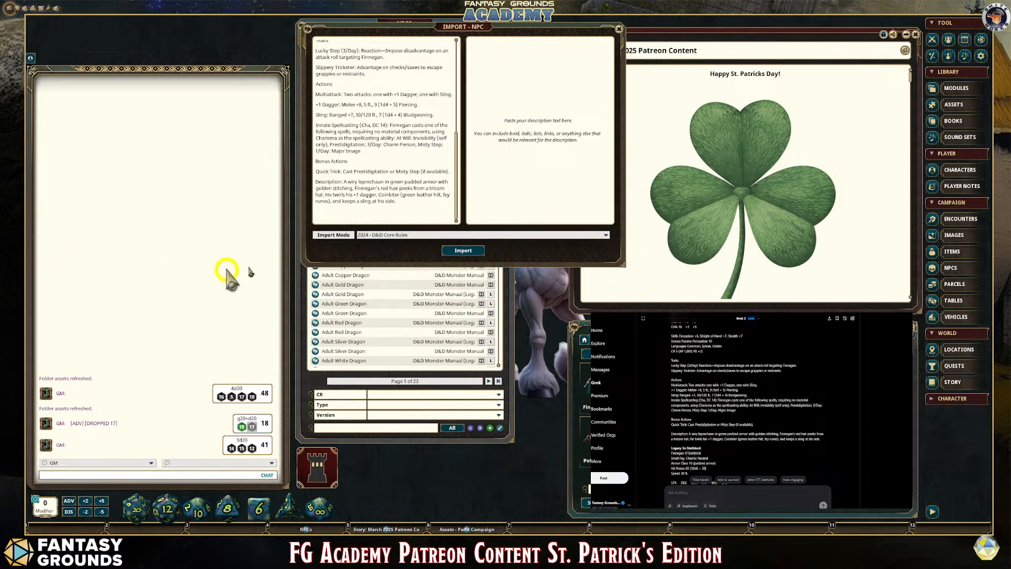
{"action": "left_click_drag", "start_coordinate": [399, 201], "coordinate": [316, 184]}
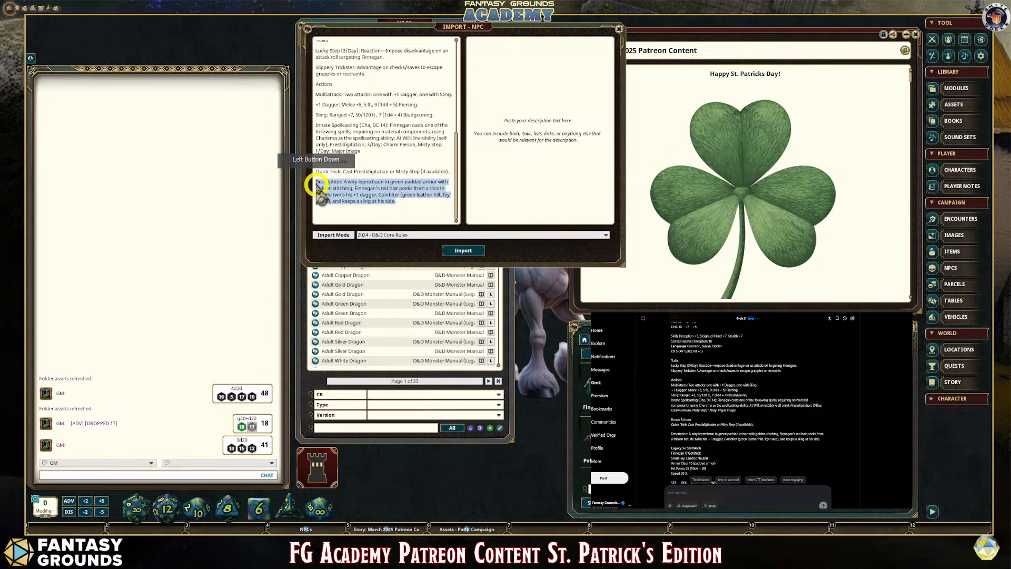
{"action": "mouse_move", "coordinate": [318, 185]}
{"action": "left_mouse_down"}
{"action": "mouse_move", "coordinate": [370, 187]}
{"action": "mouse_move", "coordinate": [315, 182]}
{"action": "left_mouse_up"}
{"action": "key", "text": "ctrl+c"}
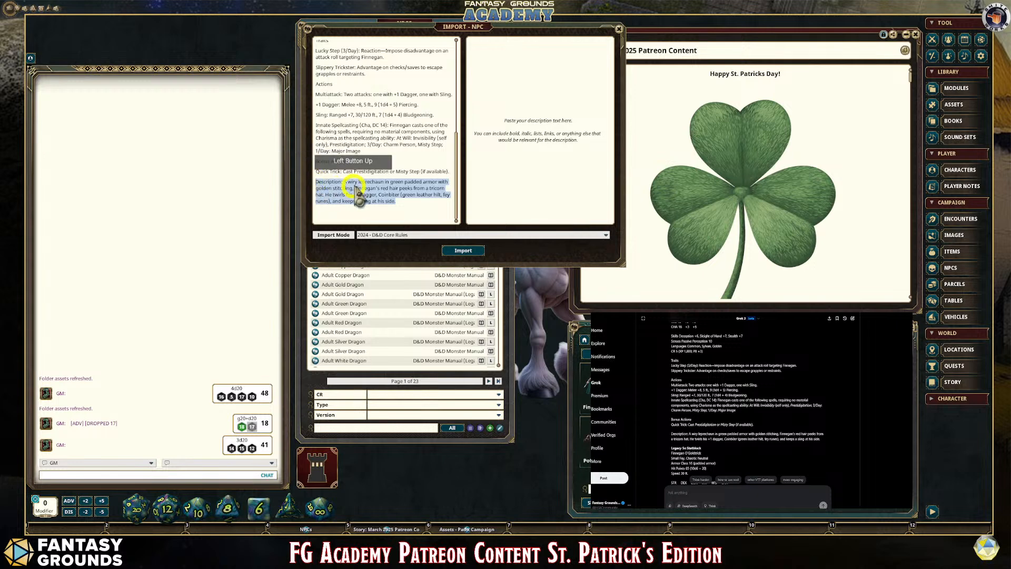
{"action": "left_click", "coordinate": [482, 67]}
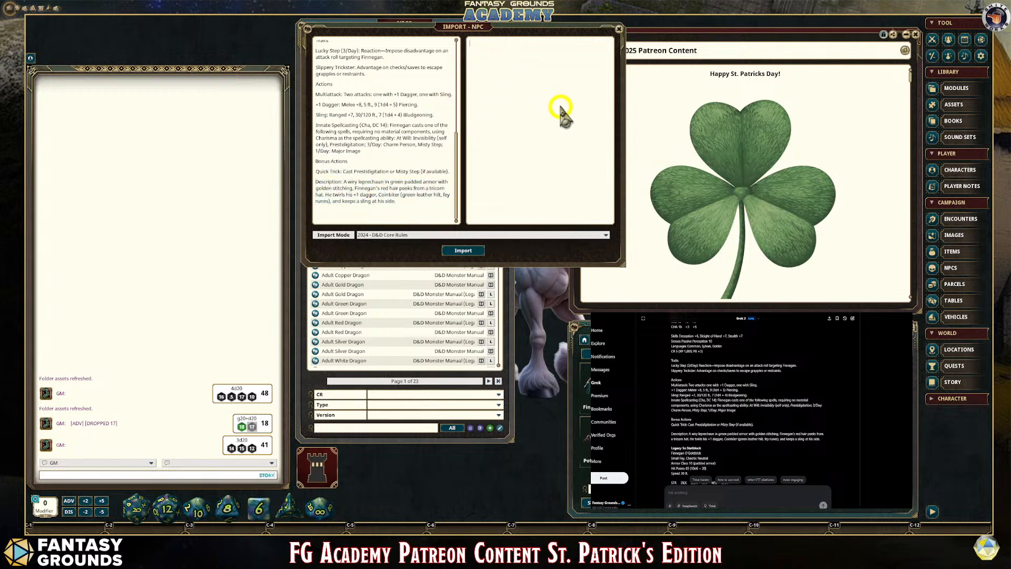
{"action": "key", "text": "ctrl+v"}
{"action": "double_click", "coordinate": [495, 43]}
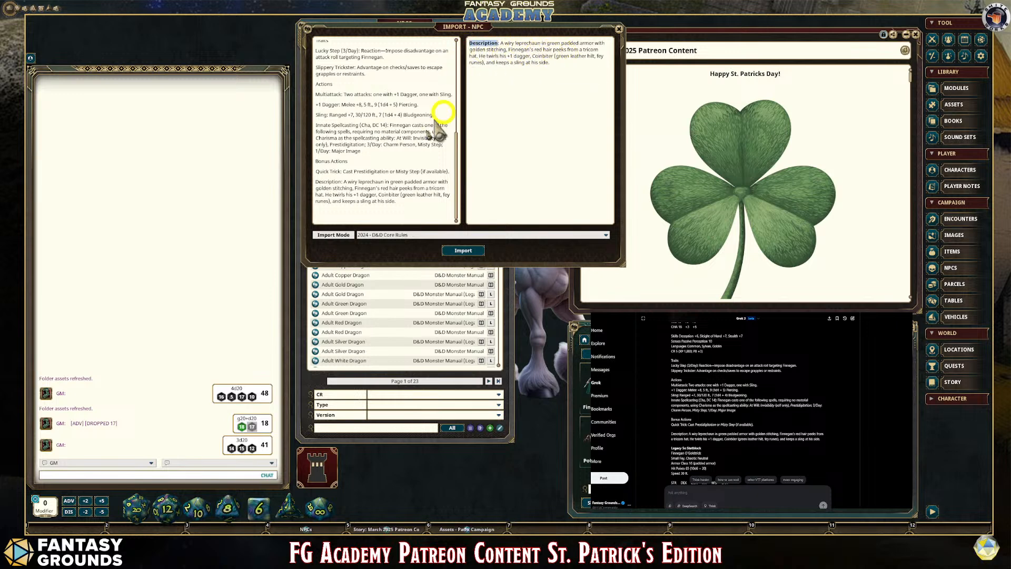
Delete the description paragraph from the end of the stat block text in the NPC import
{"action": "left_click_drag", "start_coordinate": [397, 202], "coordinate": [318, 185]}
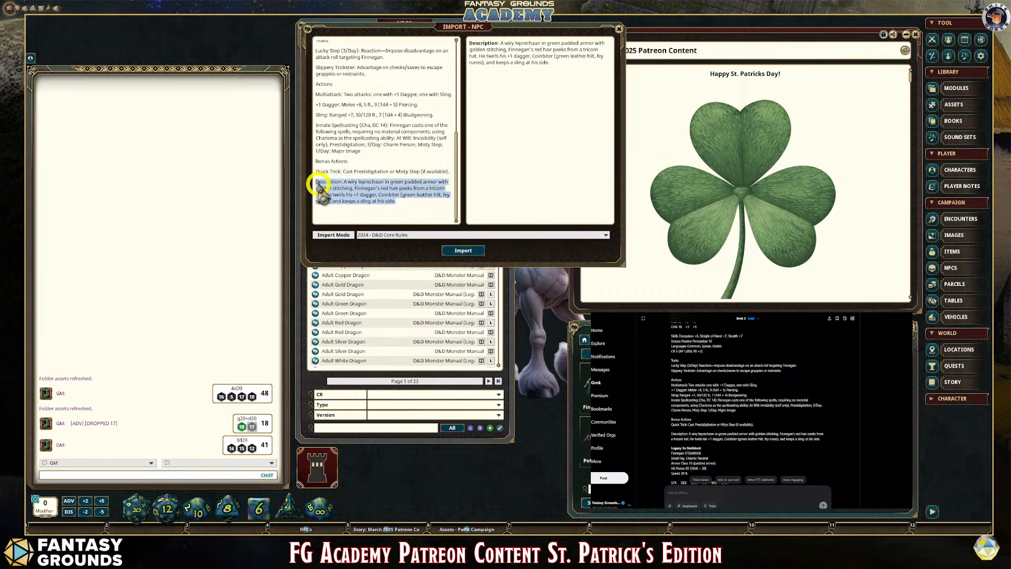
{"action": "key", "text": "Delete"}
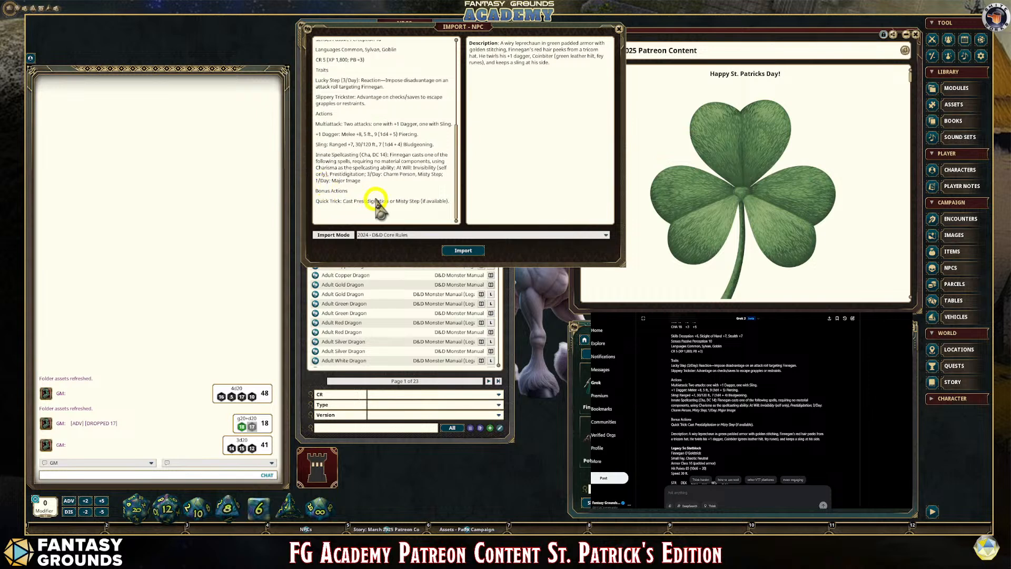
Review the cleaned stat block text from the NPC's name down to the bonus actions
{"action": "scroll", "coordinate": [378, 203], "scroll_direction": "up", "scroll_amount": 8}
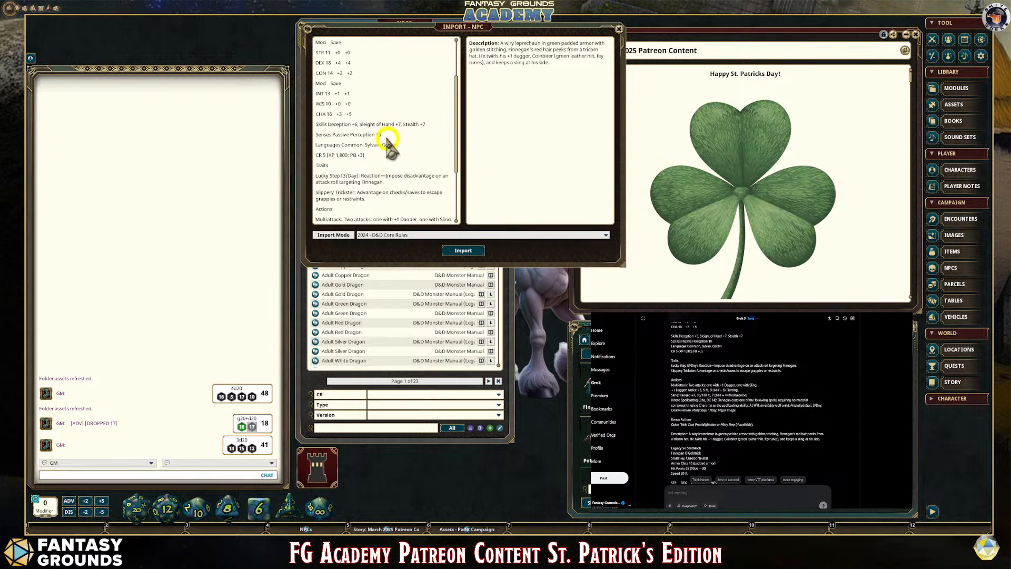
{"action": "scroll", "coordinate": [388, 145], "scroll_direction": "up", "scroll_amount": 3}
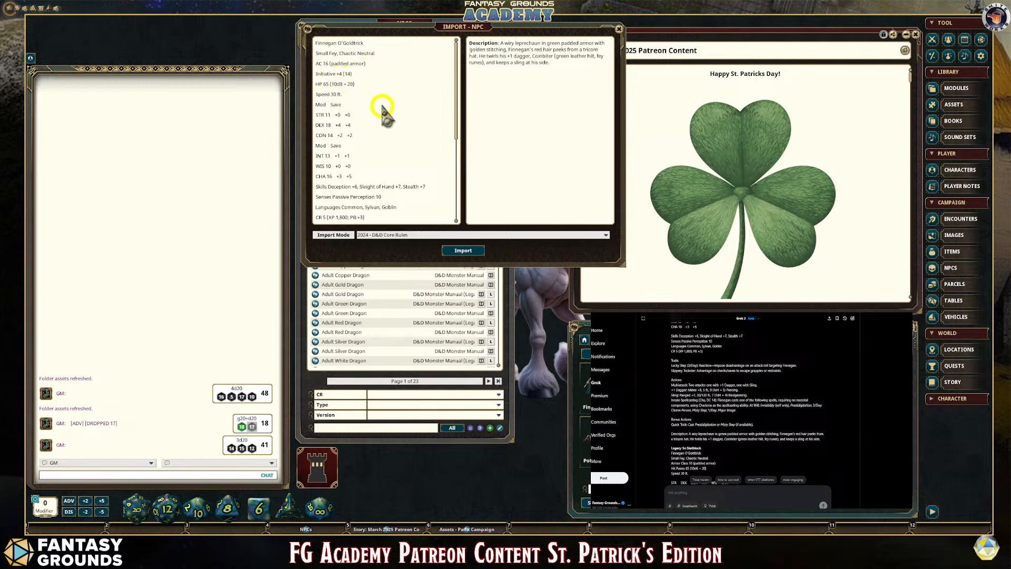
{"action": "scroll", "coordinate": [401, 162], "scroll_direction": "down", "scroll_amount": 4}
{"action": "scroll", "coordinate": [402, 162], "scroll_direction": "down", "scroll_amount": 4}
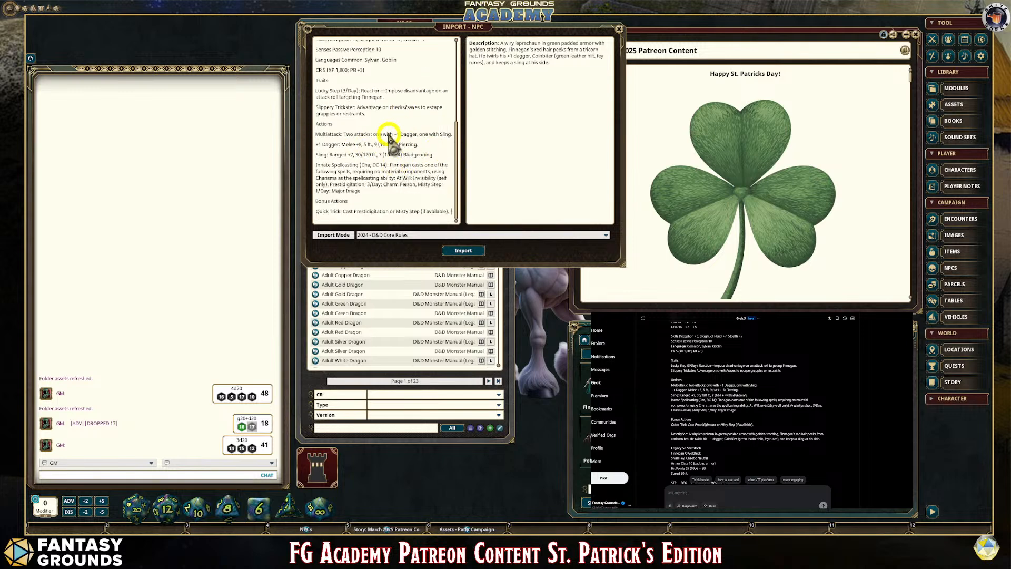
{"action": "scroll", "coordinate": [389, 134], "scroll_direction": "up", "scroll_amount": 3}
{"action": "scroll", "coordinate": [388, 134], "scroll_direction": "down", "scroll_amount": 3}
{"action": "scroll", "coordinate": [388, 135], "scroll_direction": "up", "scroll_amount": 1}
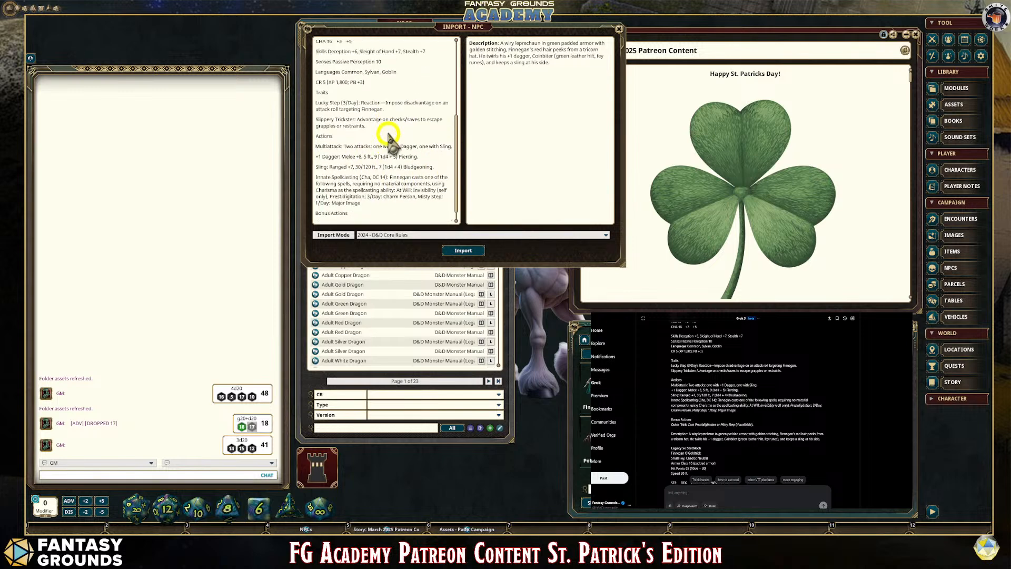
{"action": "scroll", "coordinate": [396, 172], "scroll_direction": "down", "scroll_amount": 1}
Copy the entire stat block text from the import into the body of a new, widened player note
{"action": "left_click_drag", "start_coordinate": [450, 212], "coordinate": [299, 21]}
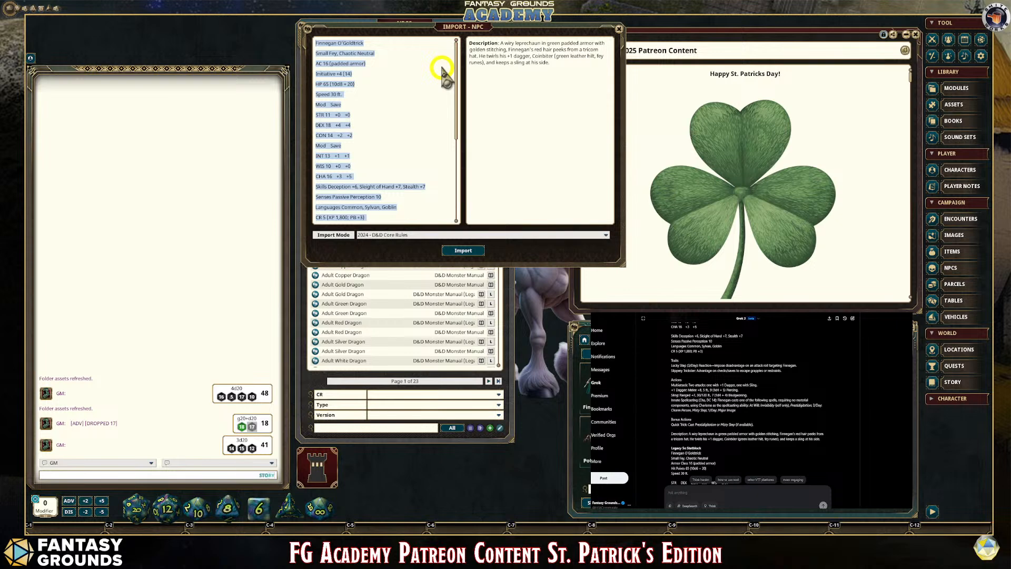
{"action": "key", "text": "ctrl+c"}
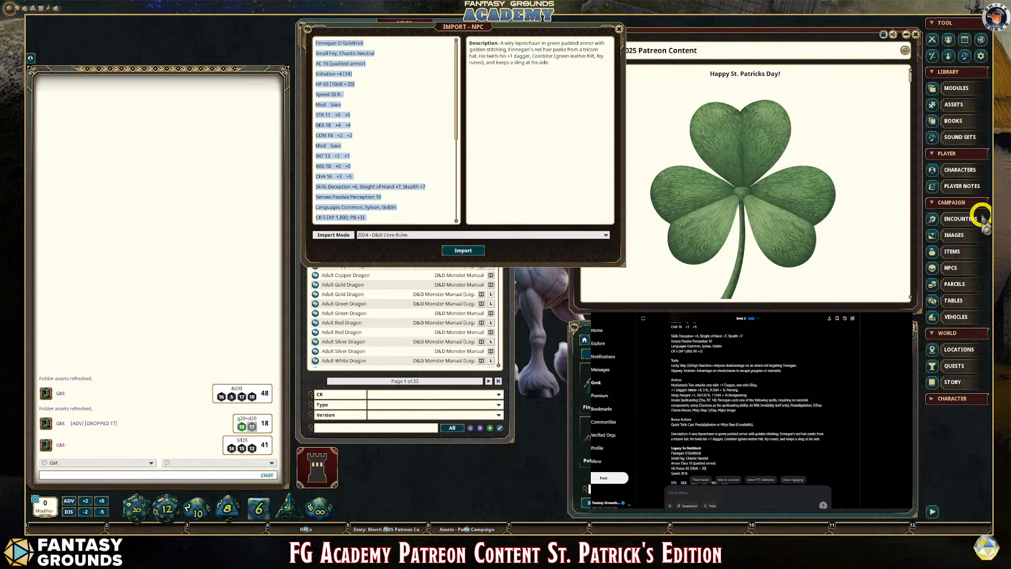
{"action": "left_click", "coordinate": [964, 186]}
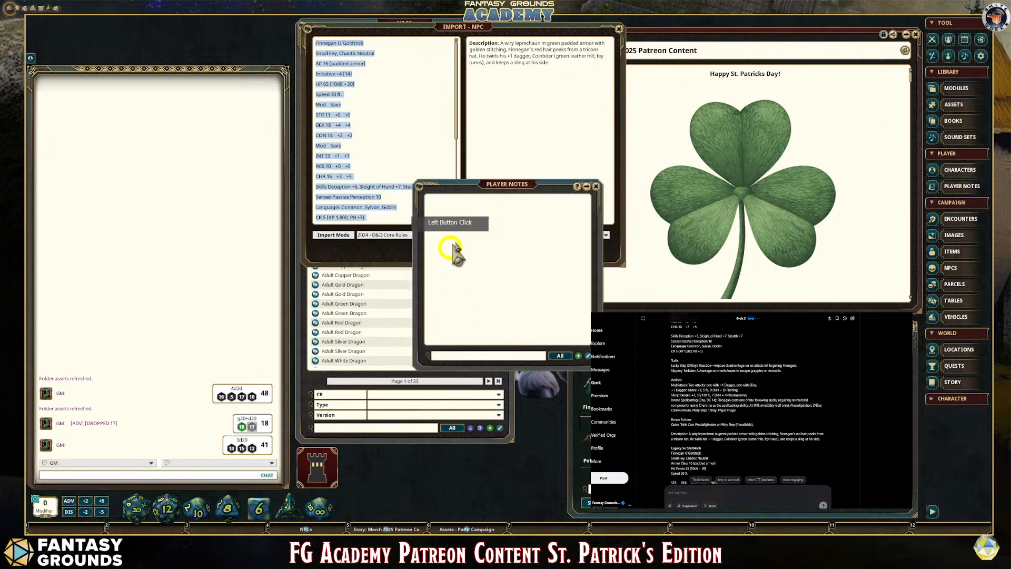
{"action": "left_click", "coordinate": [579, 355]}
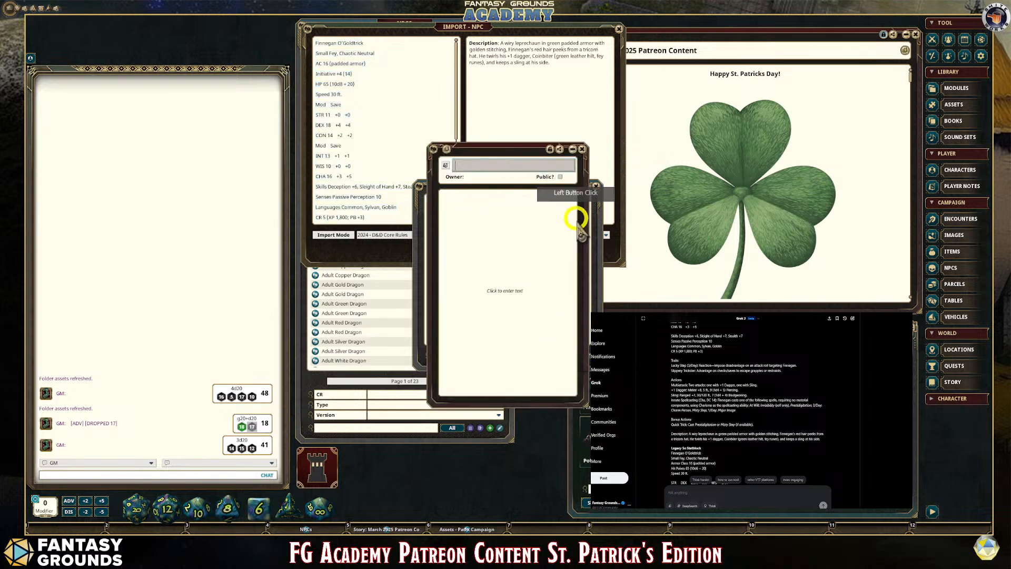
{"action": "left_click_drag", "start_coordinate": [589, 242], "coordinate": [821, 229]}
{"action": "left_click", "coordinate": [548, 214]}
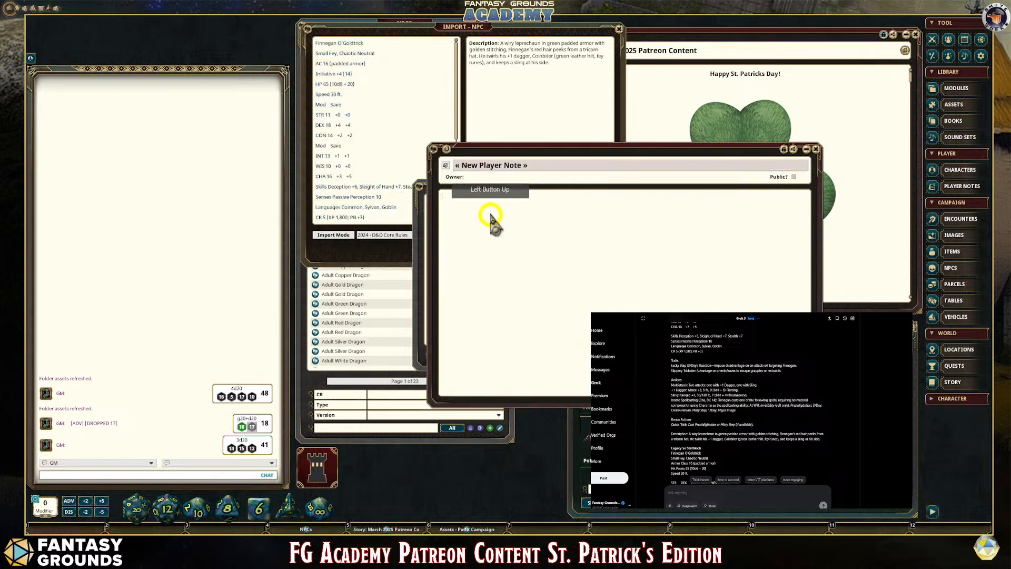
{"action": "left_click", "coordinate": [632, 229]}
{"action": "key", "text": "ctrl+v"}
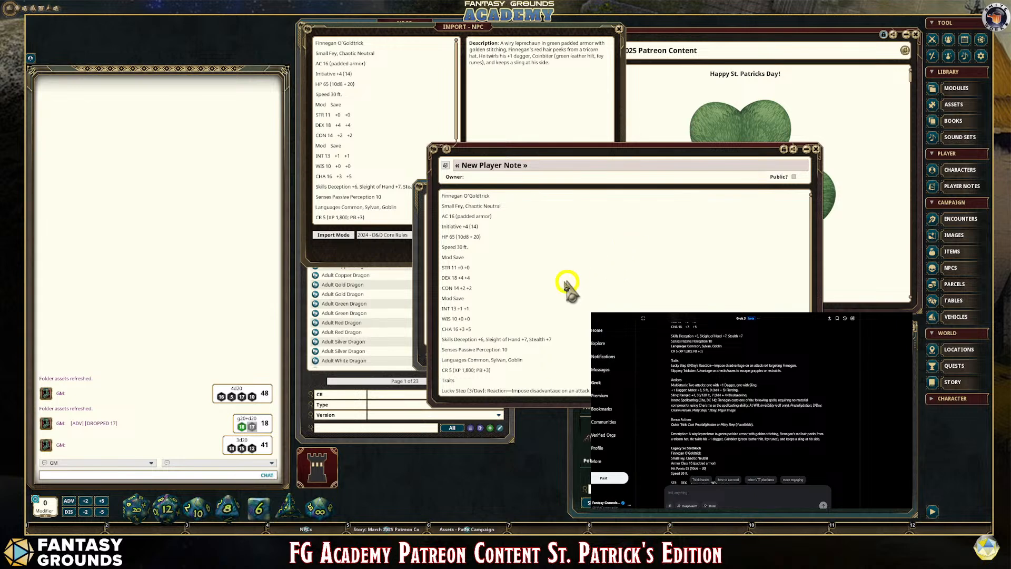
Check the stat block text in the player note down to its end, then close the note and the player notes list
{"action": "left_click_drag", "start_coordinate": [443, 196], "coordinate": [498, 197]}
{"action": "scroll", "coordinate": [580, 285], "scroll_direction": "down", "scroll_amount": 5}
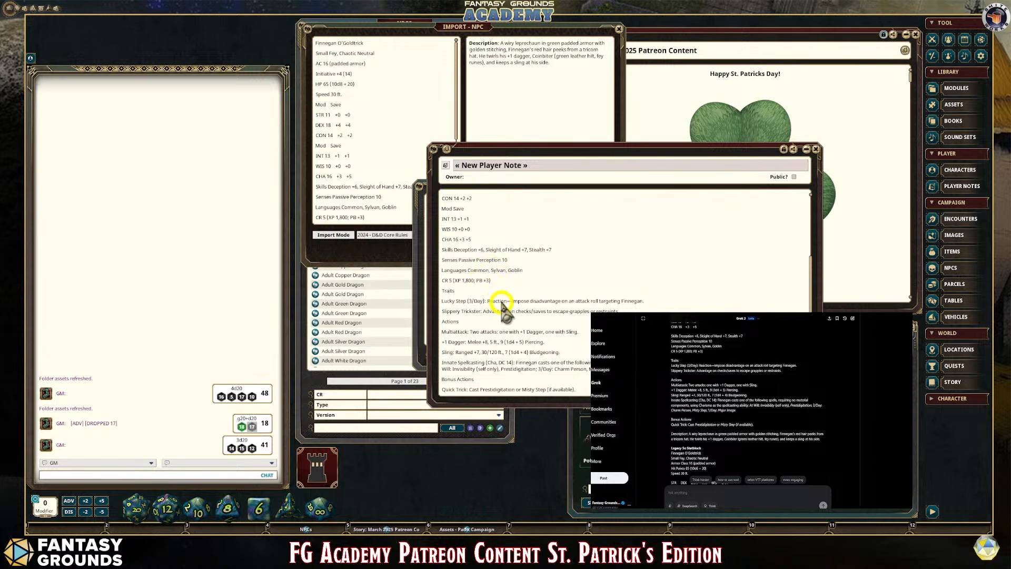
{"action": "left_click", "coordinate": [819, 152]}
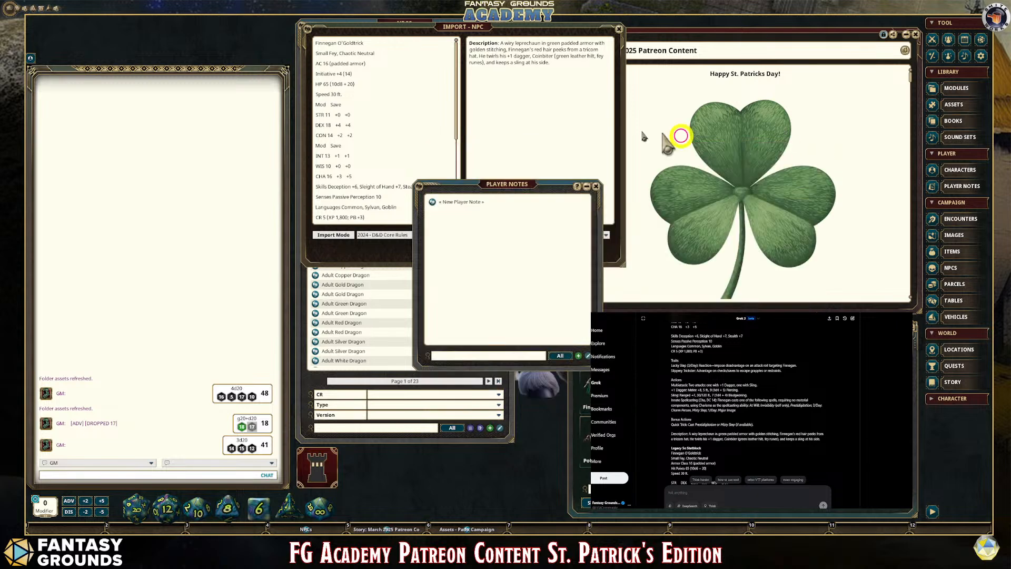
{"action": "left_click", "coordinate": [594, 187]}
Replace the colons after the Lucky Step (3/Day) and Multiattack names in the import's stat block with periods
{"action": "scroll", "coordinate": [416, 157], "scroll_direction": "down", "scroll_amount": 3}
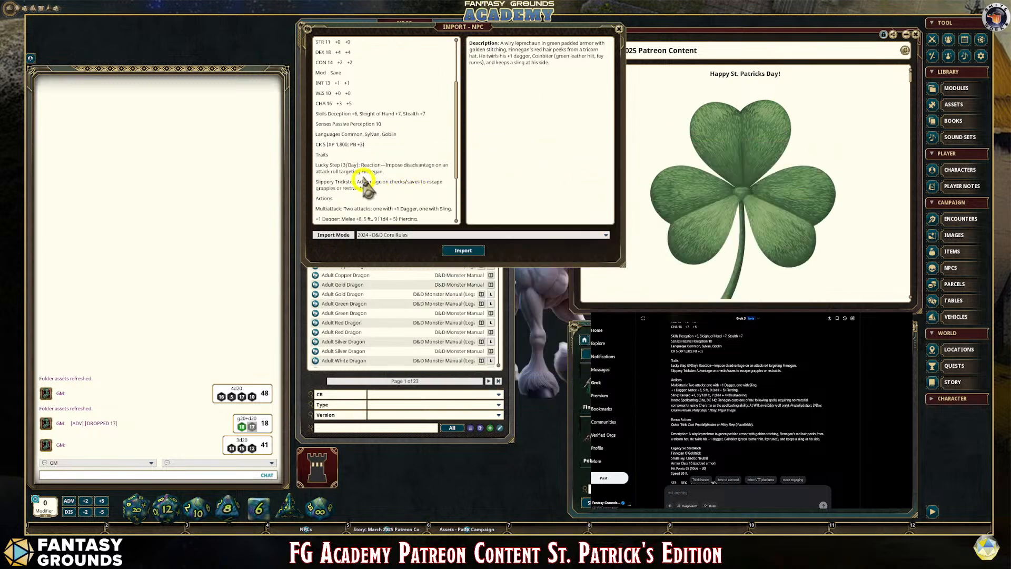
{"action": "left_click", "coordinate": [432, 188]}
{"action": "left_click", "coordinate": [376, 219]}
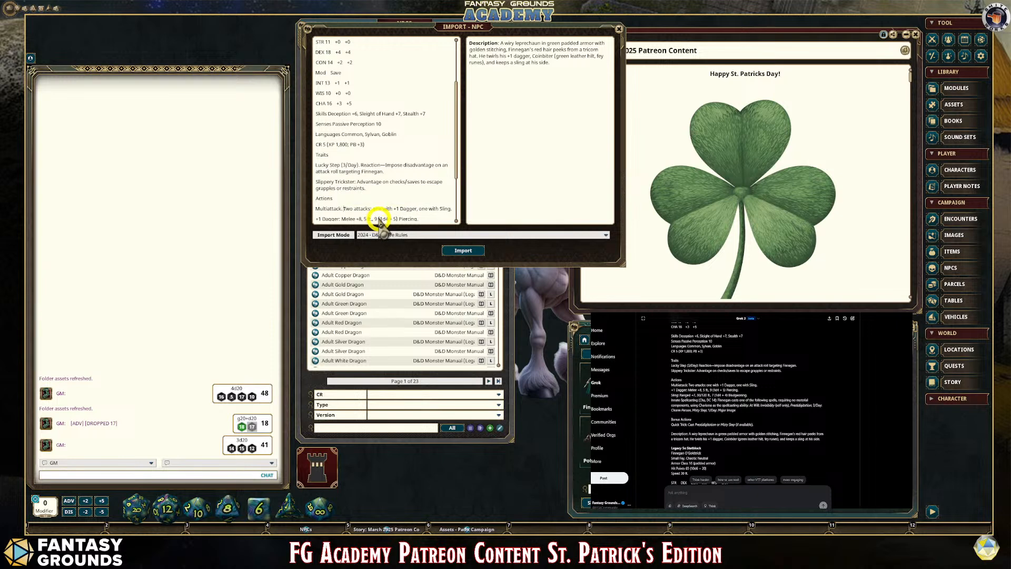
{"action": "scroll", "coordinate": [375, 196], "scroll_direction": "down", "scroll_amount": 3}
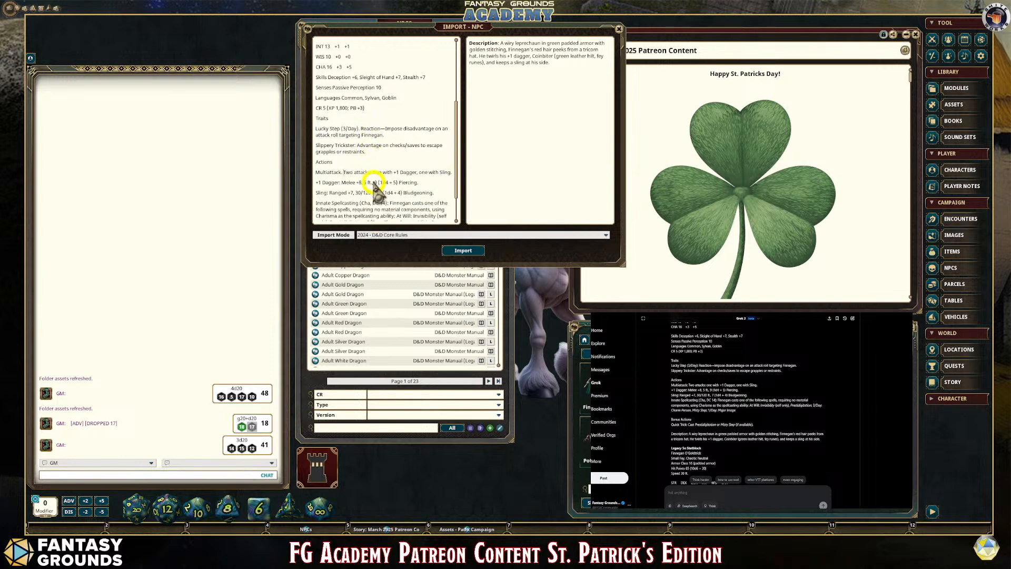
{"action": "scroll", "coordinate": [348, 187], "scroll_direction": "down", "scroll_amount": 1}
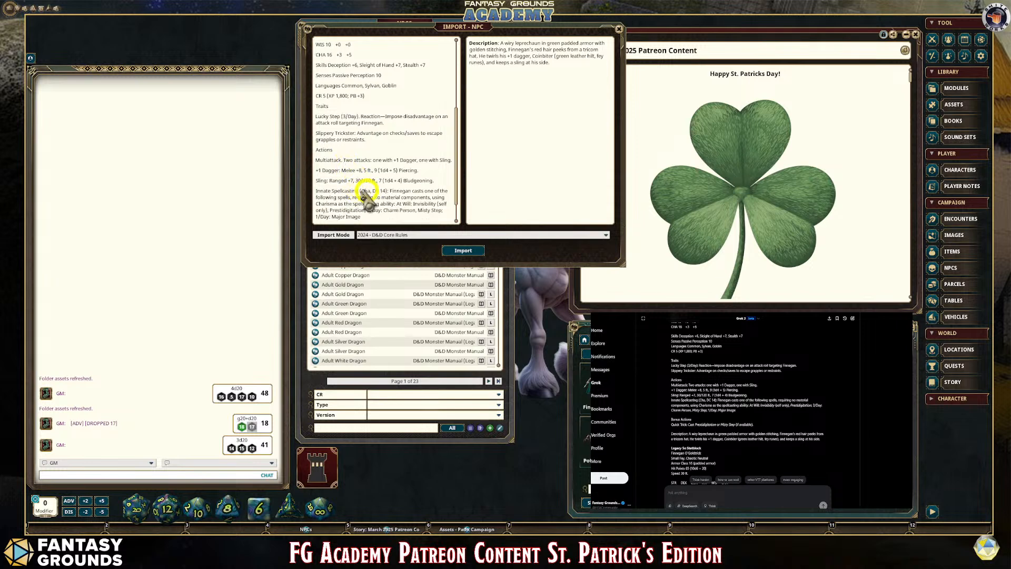
Replace the colons after the Sling and Innate Spellcasting (Cha, DC 14) names with periods
{"action": "left_click", "coordinate": [333, 186]}
{"action": "scroll", "coordinate": [398, 205], "scroll_direction": "down", "scroll_amount": 1}
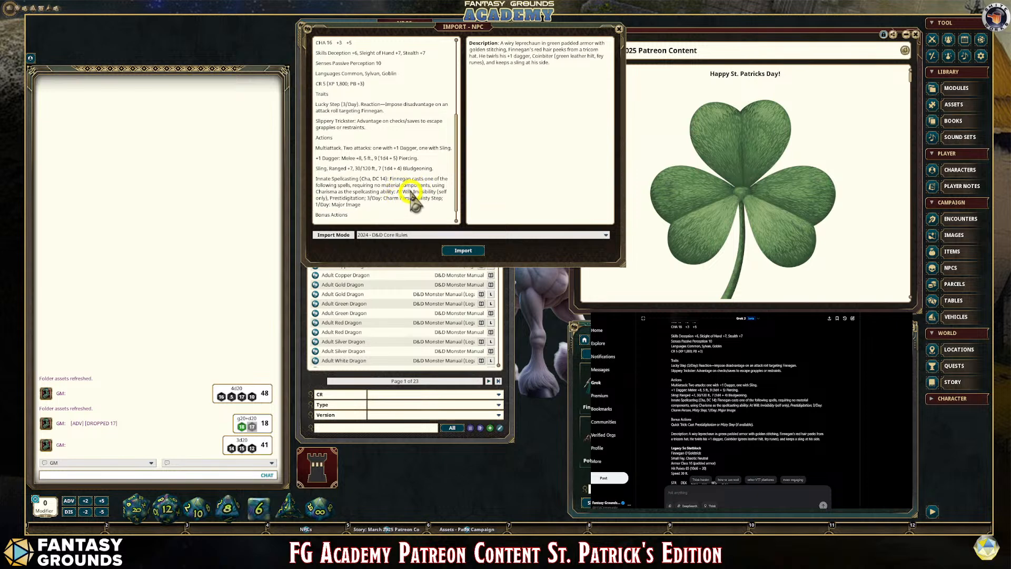
{"action": "left_click", "coordinate": [408, 200]}
{"action": "scroll", "coordinate": [416, 206], "scroll_direction": "down", "scroll_amount": 1}
{"action": "type", "text": "."}
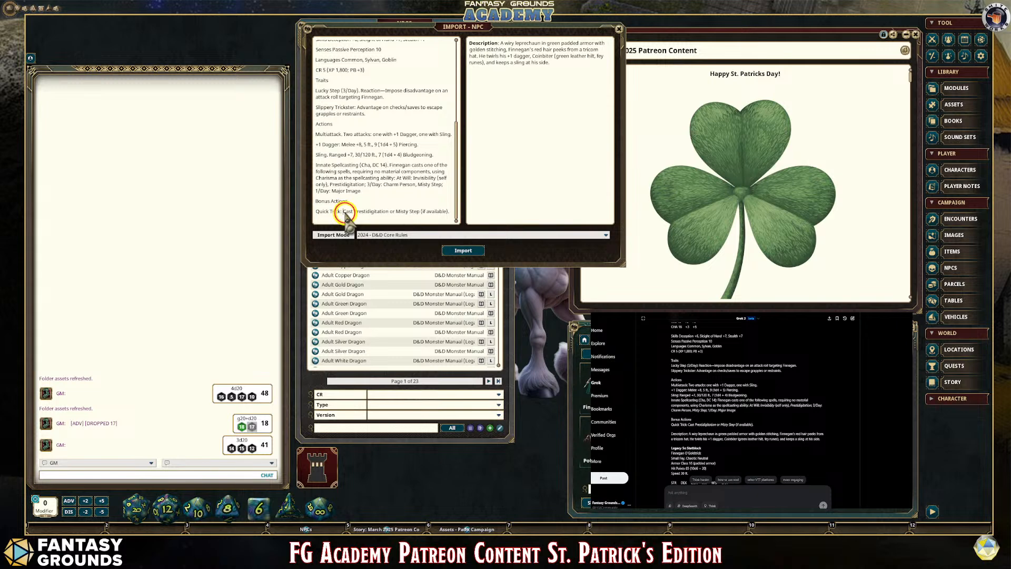
Replace the colons after the Quick Trick and Slippery Trickster names with periods
{"action": "left_click", "coordinate": [396, 217]}
{"action": "key", "text": "BackSpace"}
{"action": "left_click", "coordinate": [357, 108]}
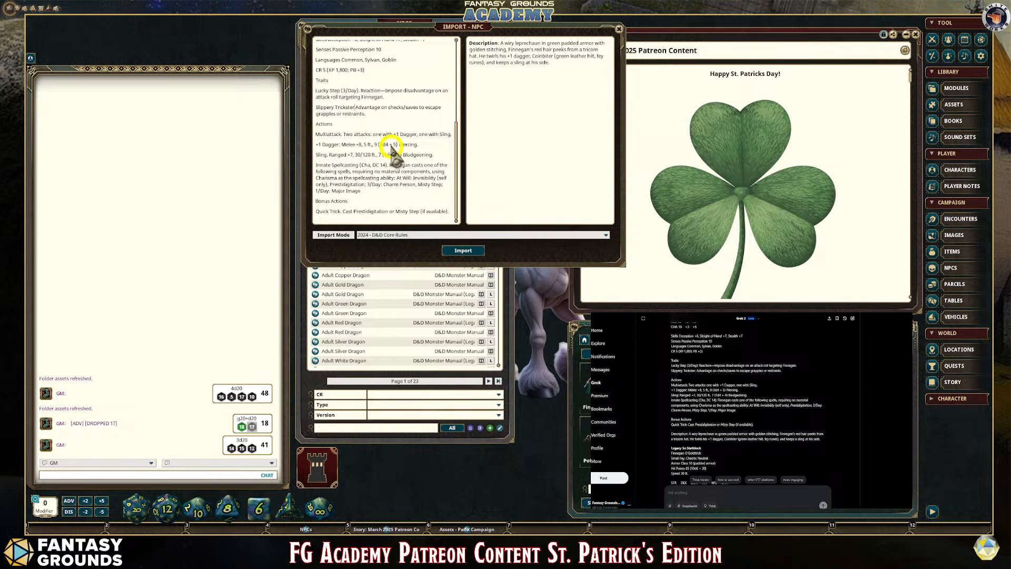
{"action": "type", "text": "."}
Rename the +1 Dagger action in the stat block as Magic Dagger, with a period instead of the colon after its name
{"action": "left_click", "coordinate": [340, 145]}
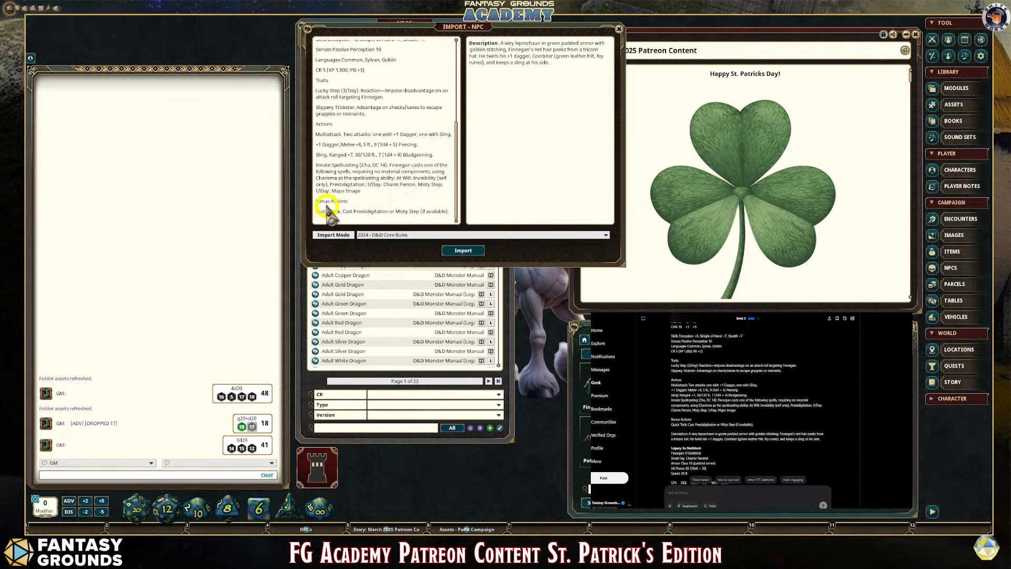
{"action": "scroll", "coordinate": [381, 199], "scroll_direction": "up", "scroll_amount": 3}
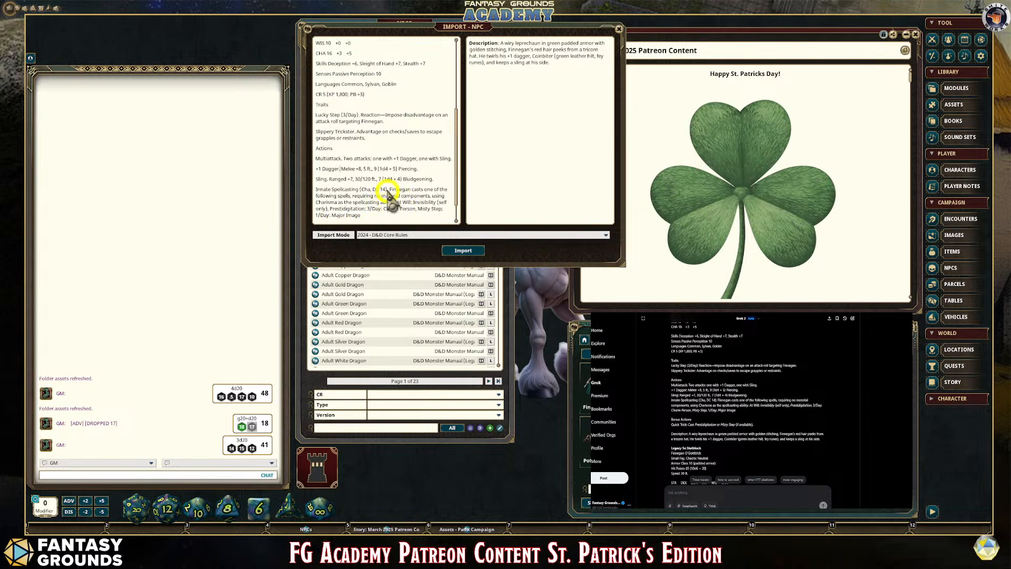
{"action": "scroll", "coordinate": [388, 195], "scroll_direction": "up", "scroll_amount": 8}
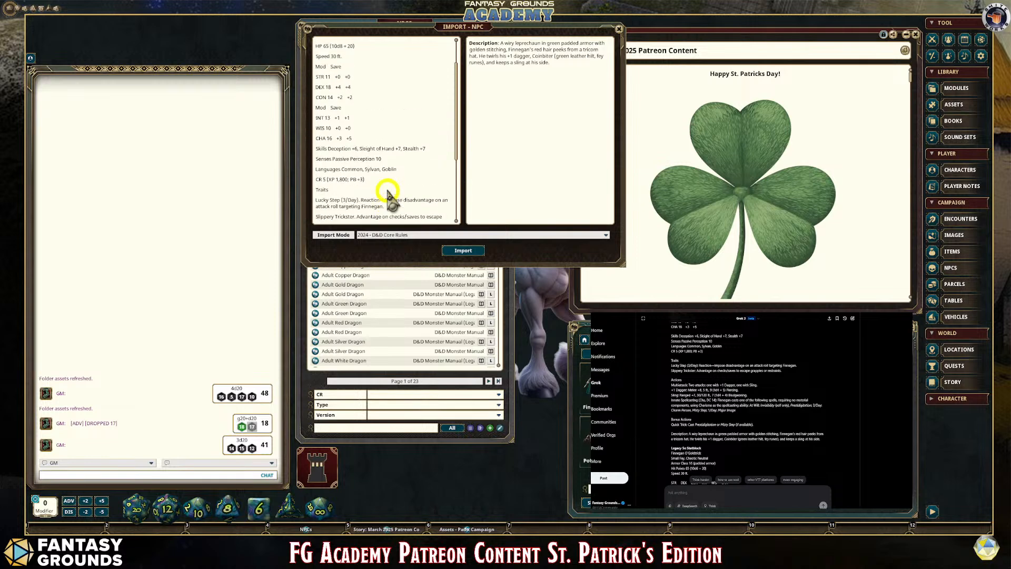
{"action": "scroll", "coordinate": [388, 196], "scroll_direction": "up", "scroll_amount": 1}
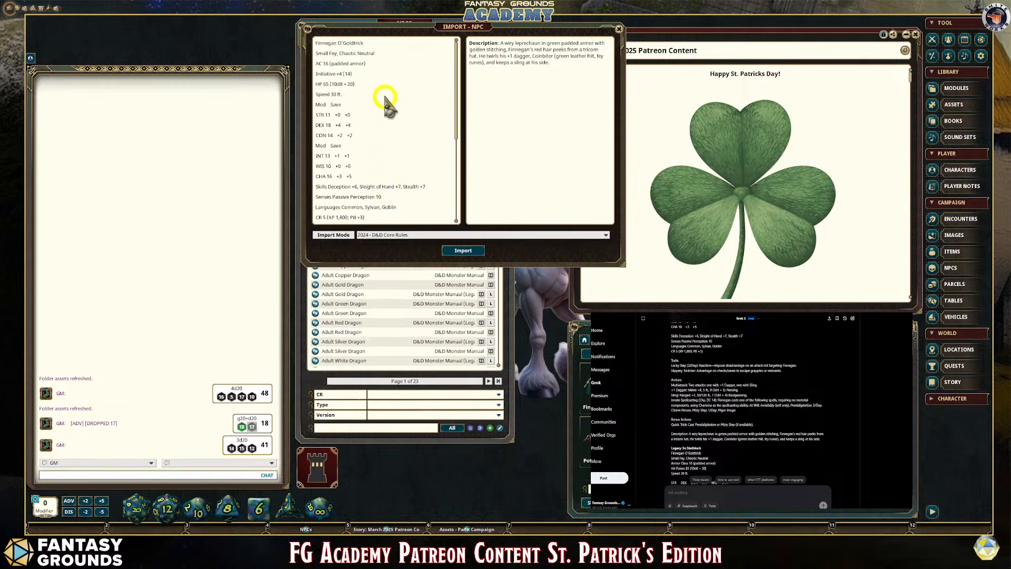
{"action": "scroll", "coordinate": [383, 136], "scroll_direction": "down", "scroll_amount": 12}
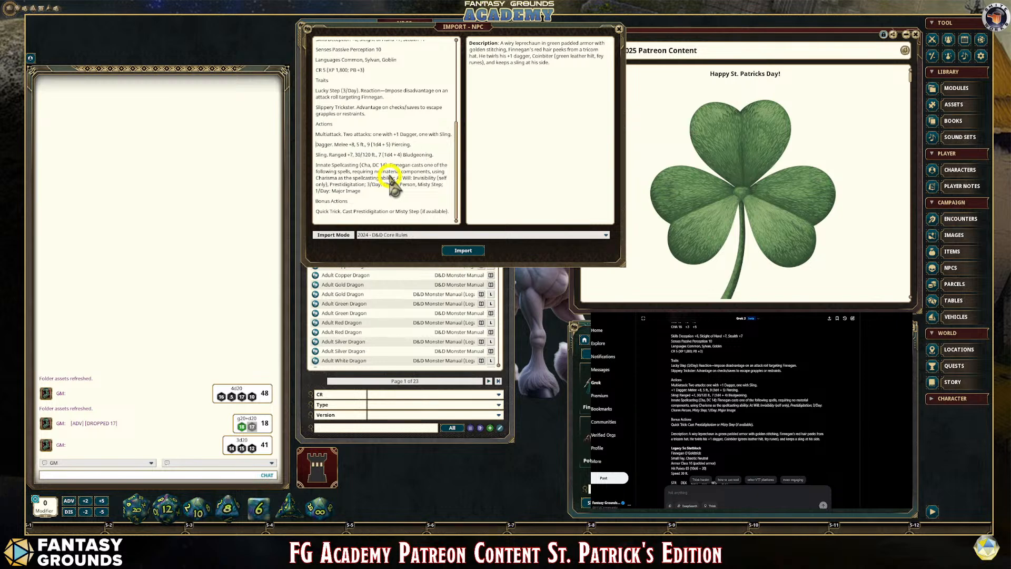
{"action": "type", "text": "MA"}
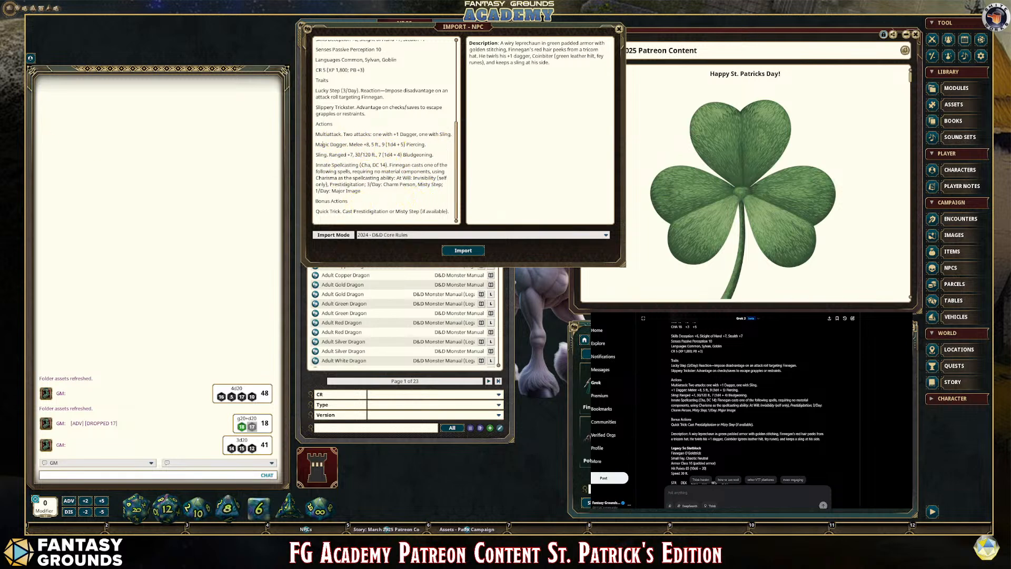
Import the NPC in 2024 - D&D Core Rules mode, then enlarge its record and place it beside the import text
{"action": "left_click", "coordinate": [474, 250]}
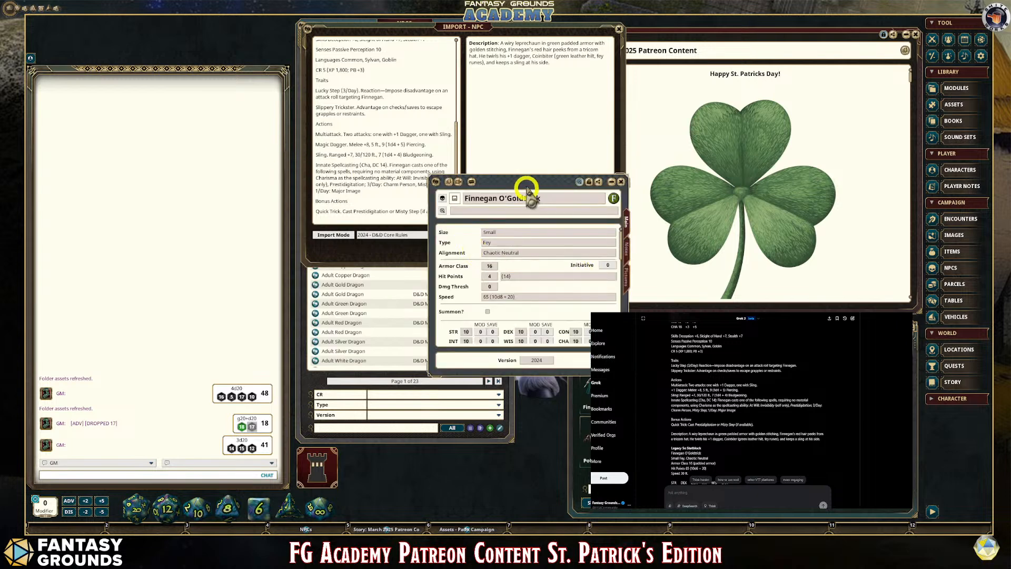
{"action": "left_click_drag", "start_coordinate": [527, 187], "coordinate": [418, 30]}
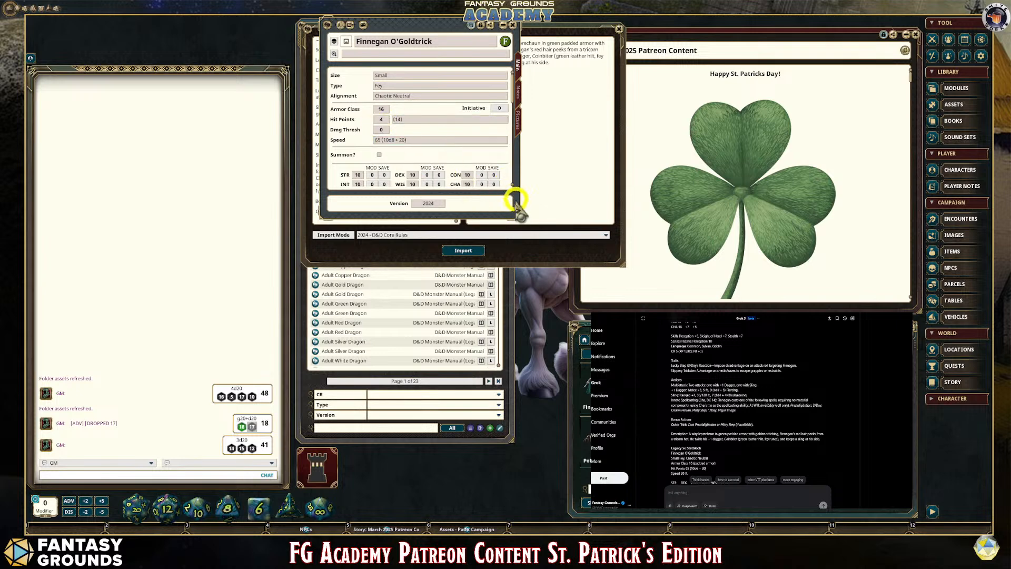
{"action": "left_click_drag", "start_coordinate": [519, 216], "coordinate": [655, 393]}
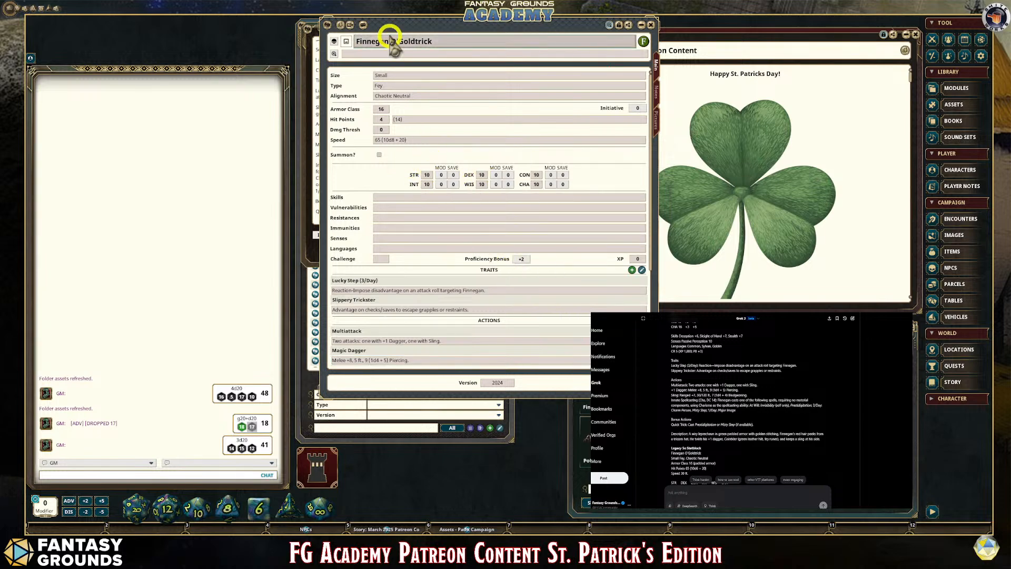
{"action": "left_click_drag", "start_coordinate": [393, 26], "coordinate": [584, 91]}
Compare the import's stat block text with the imported record, then set the import mode to 2024 - D&D Beyond
{"action": "scroll", "coordinate": [395, 172], "scroll_direction": "up", "scroll_amount": 1}
{"action": "scroll", "coordinate": [395, 171], "scroll_direction": "up", "scroll_amount": 3}
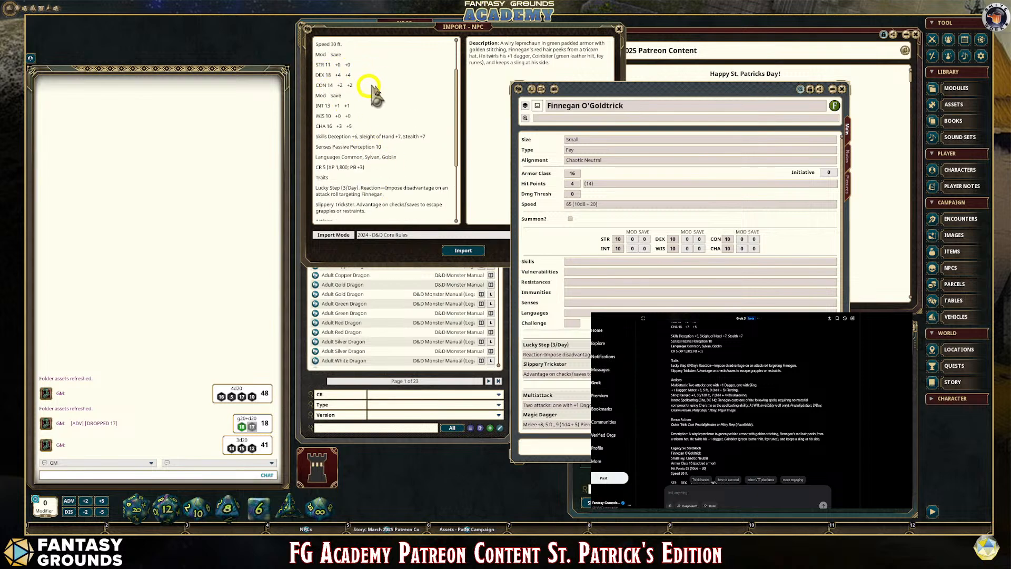
{"action": "scroll", "coordinate": [396, 147], "scroll_direction": "down", "scroll_amount": 3}
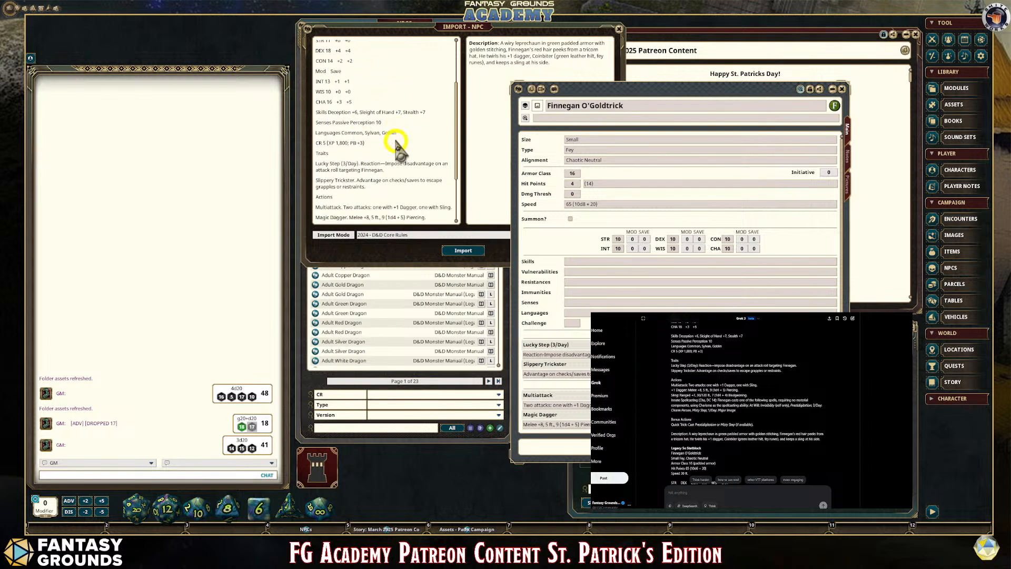
{"action": "scroll", "coordinate": [396, 143], "scroll_direction": "down", "scroll_amount": 2}
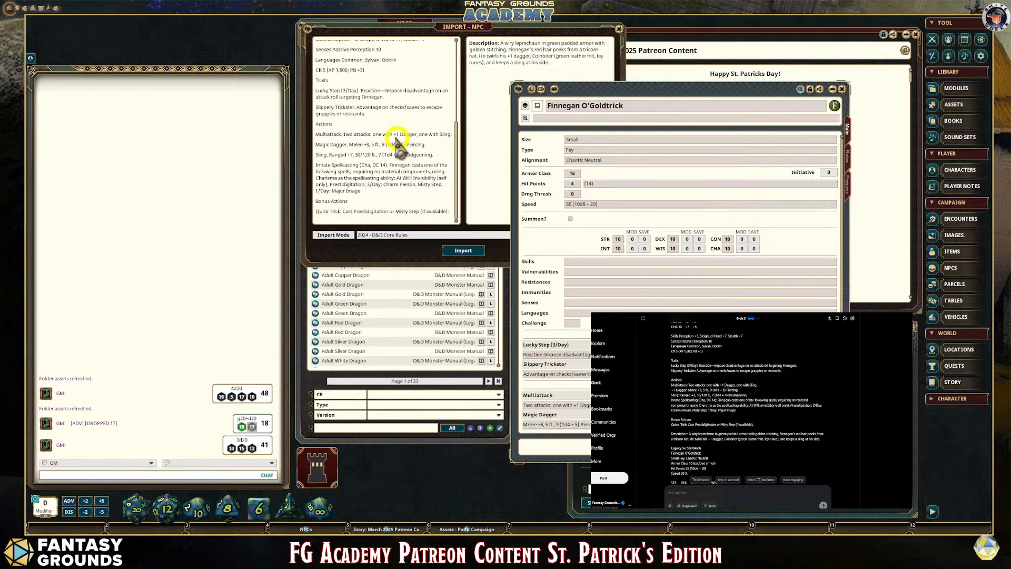
{"action": "left_click", "coordinate": [411, 235]}
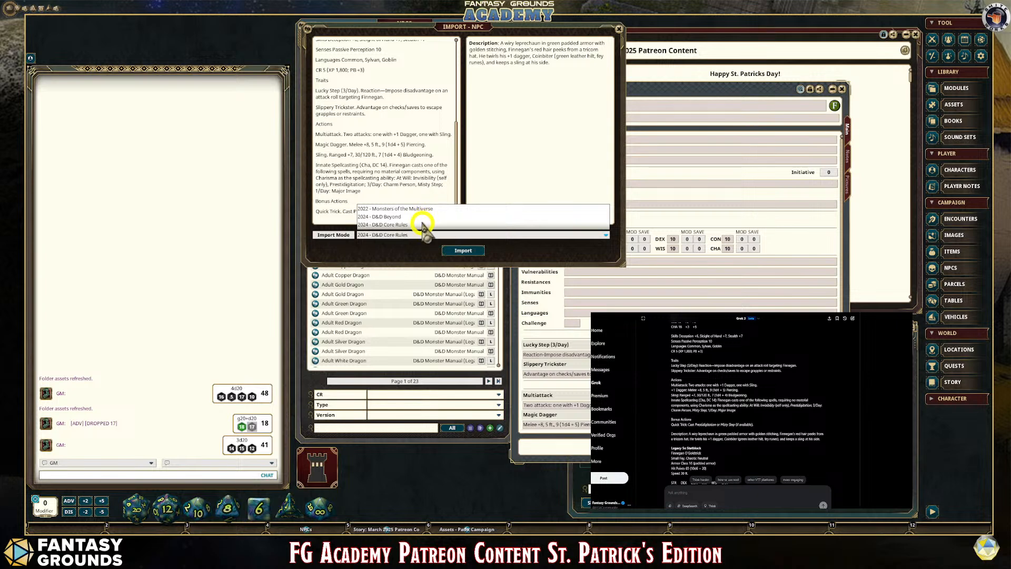
{"action": "left_click", "coordinate": [392, 217]}
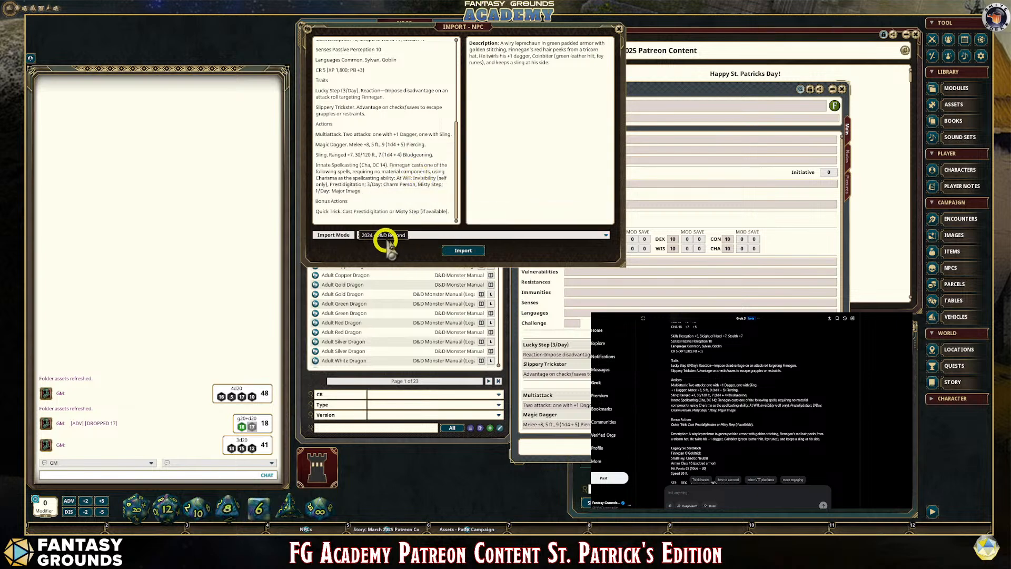
Import the Finnegan O'Goldtrick NPC from the stat block text in 2024 - D&D Beyond mode and bring its record to the front
{"action": "scroll", "coordinate": [435, 197], "scroll_direction": "up", "scroll_amount": 5}
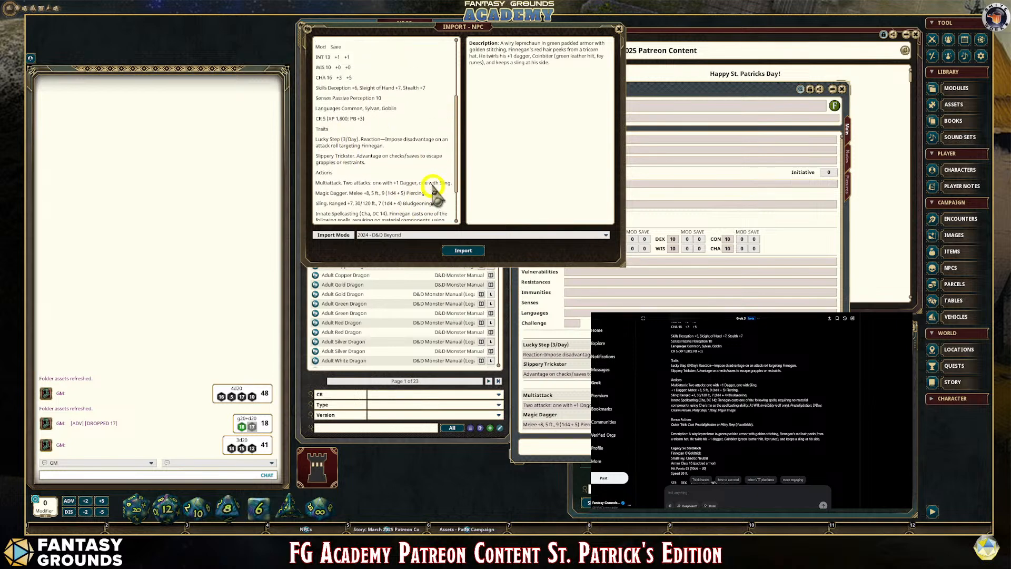
{"action": "left_click", "coordinate": [429, 185]}
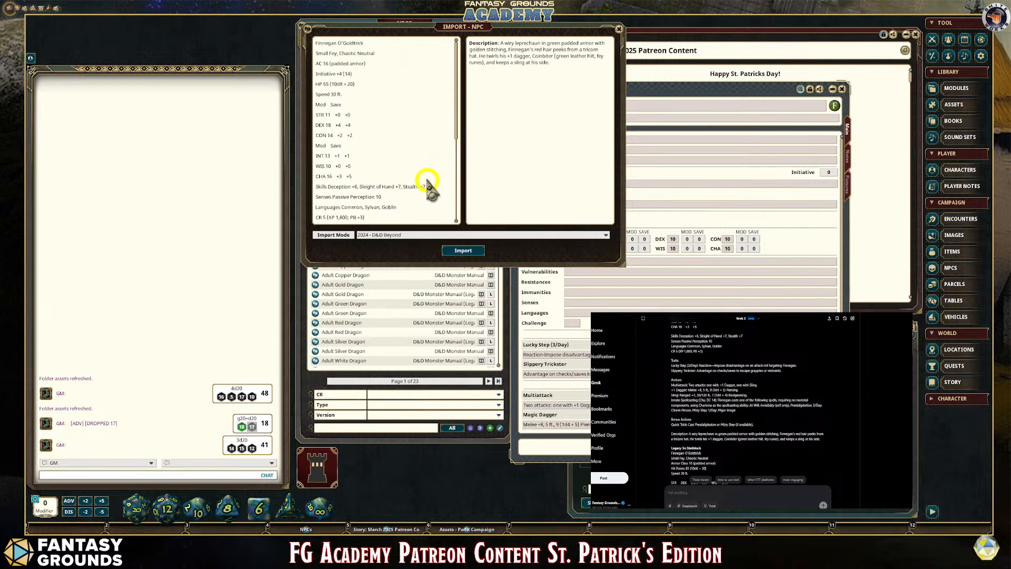
{"action": "left_click", "coordinate": [463, 250]}
{"action": "left_click", "coordinate": [714, 89]}
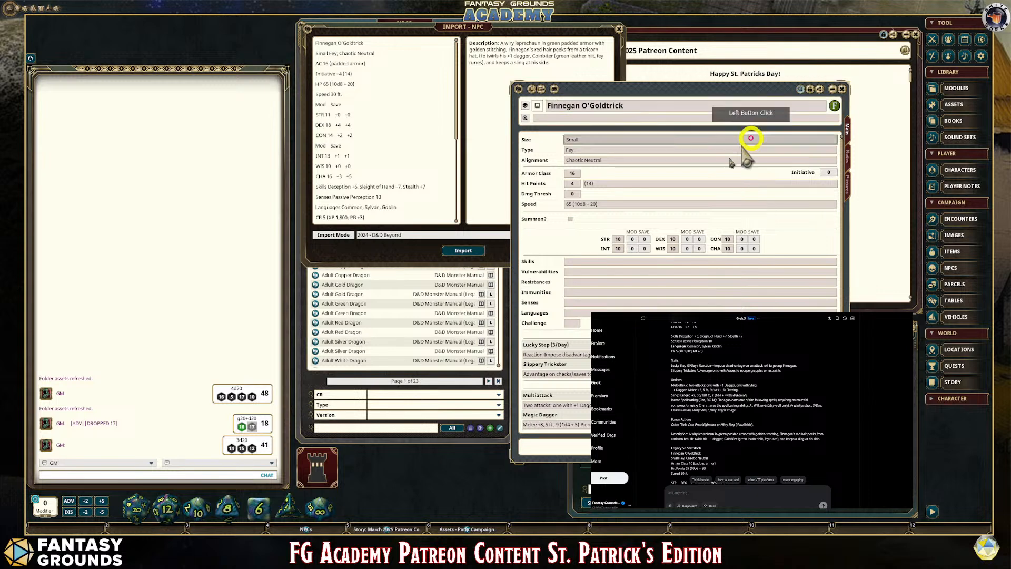
Review the main stats and notes of the imported Finnegan O'Goldtrick record, then close it
{"action": "scroll", "coordinate": [773, 230], "scroll_direction": "down", "scroll_amount": 4}
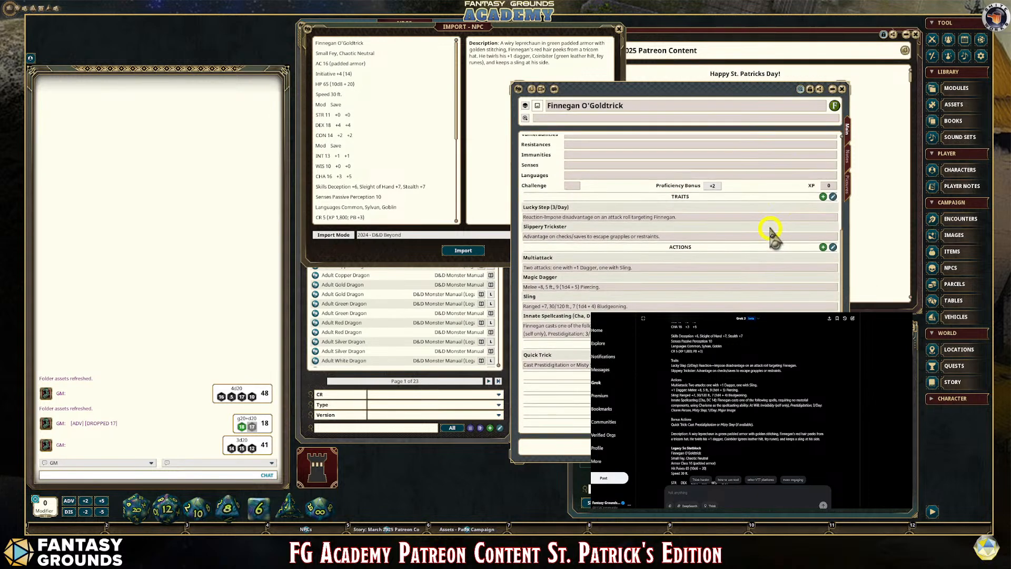
{"action": "scroll", "coordinate": [648, 198], "scroll_direction": "up", "scroll_amount": 3}
{"action": "scroll", "coordinate": [648, 198], "scroll_direction": "up", "scroll_amount": 2}
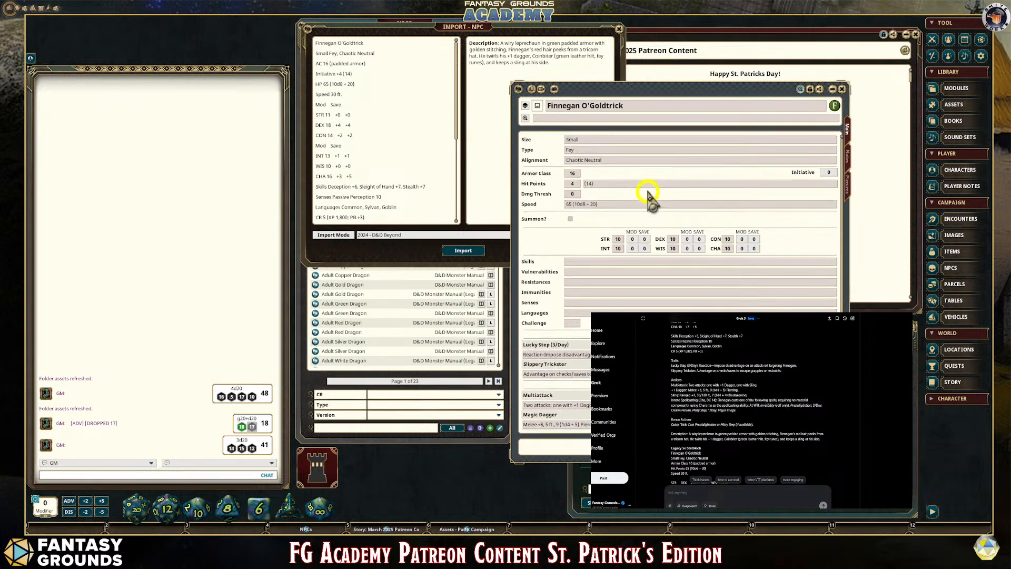
{"action": "left_click", "coordinate": [846, 158]}
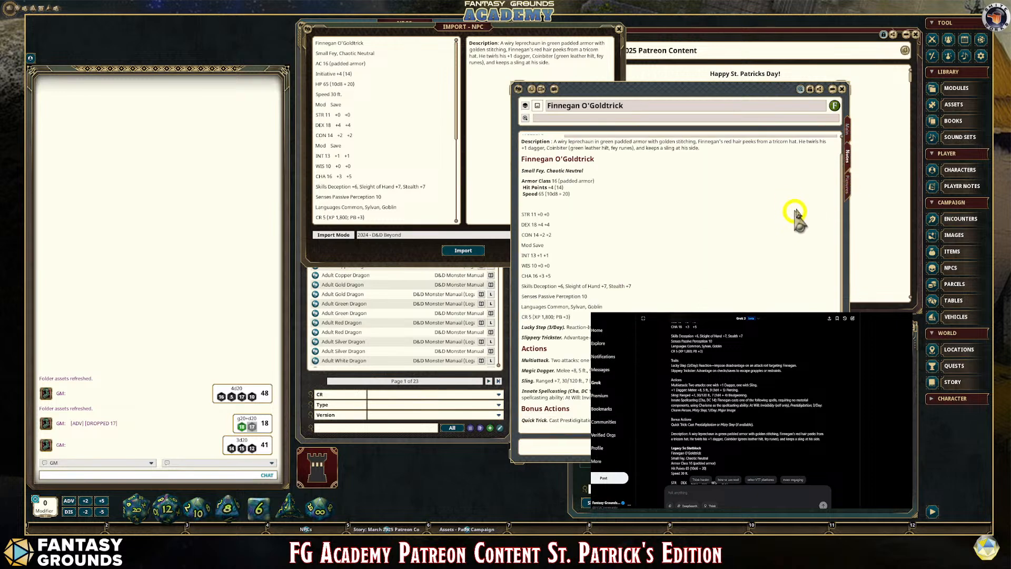
{"action": "left_click", "coordinate": [841, 89]}
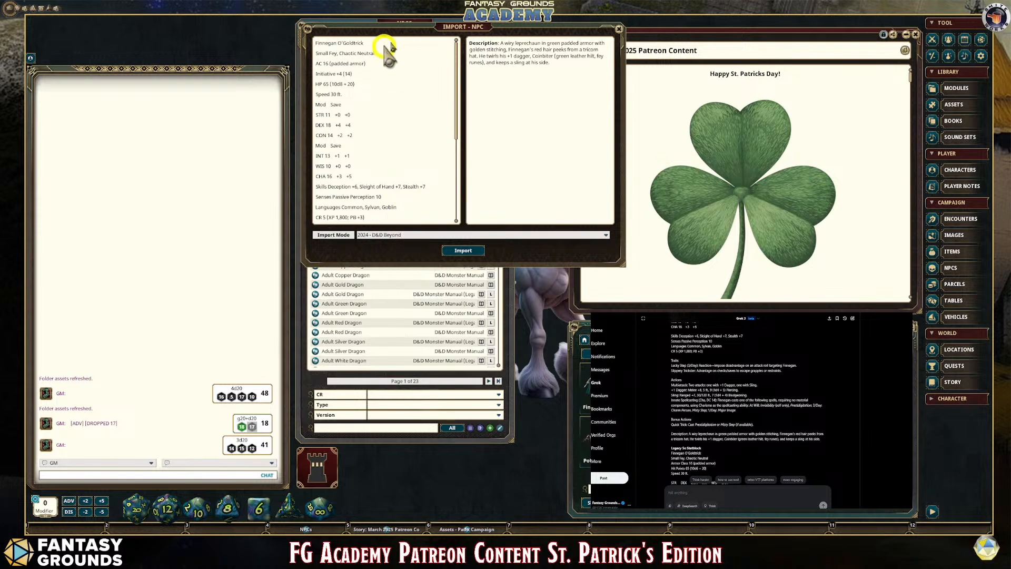
Filter the NPC list to the (Uncategorized) group and delete the Finnegan O'Goldtrick entry
{"action": "left_click_drag", "start_coordinate": [413, 30], "coordinate": [667, 47]}
{"action": "left_click", "coordinate": [477, 48]}
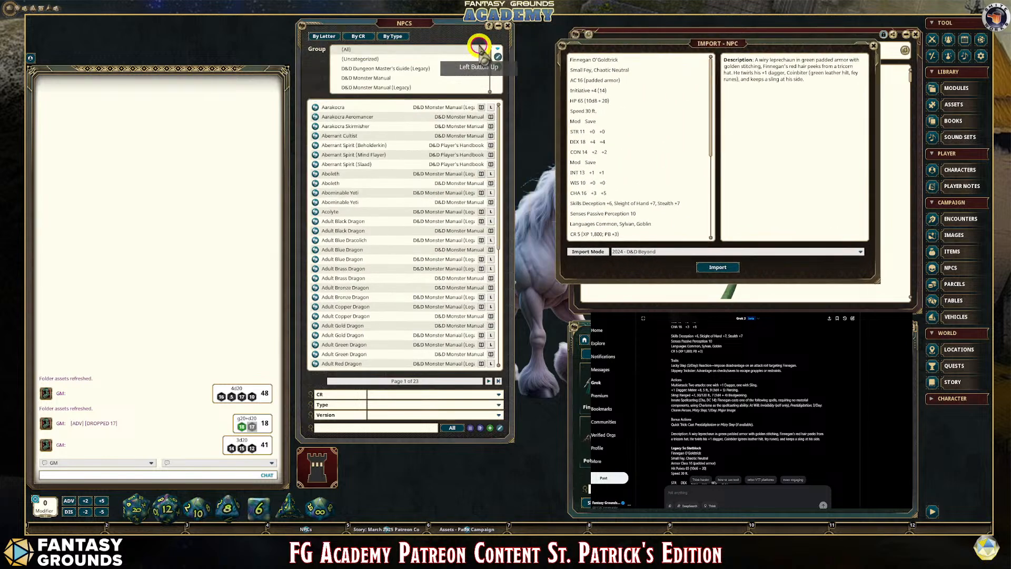
{"action": "left_click", "coordinate": [381, 71]}
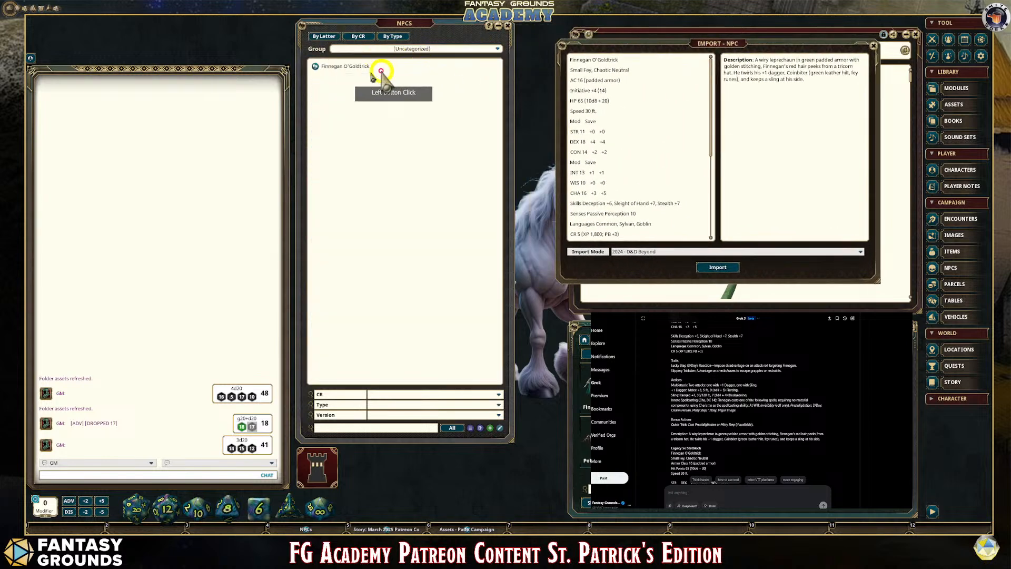
{"action": "right_click", "coordinate": [315, 65]}
{"action": "left_click", "coordinate": [293, 89]}
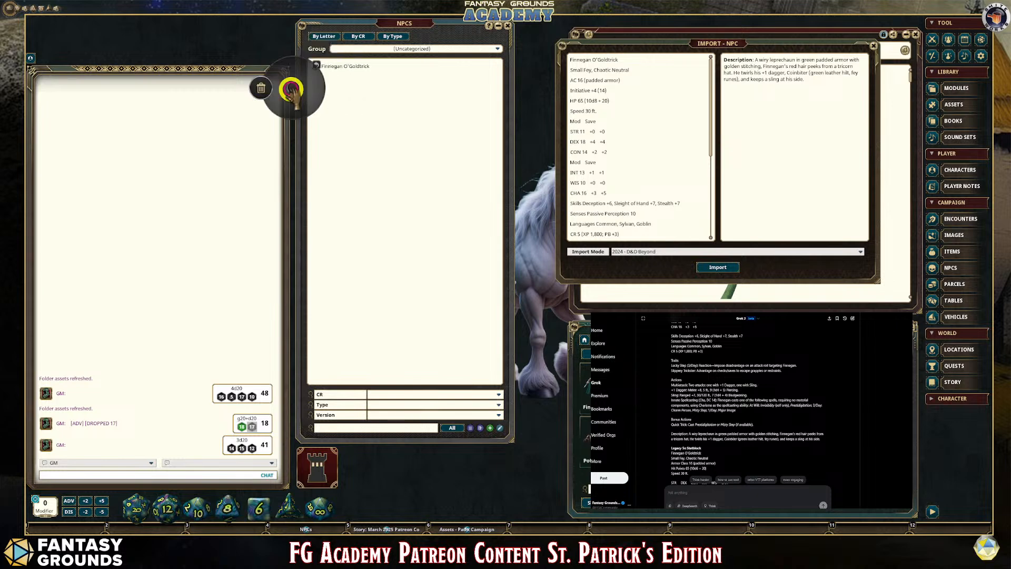
{"action": "left_click", "coordinate": [259, 91]}
Try to import Finnegan O'Goldtrick again in 2024 - D&D Beyond mode, and check the latest entries in the console log
{"action": "left_click_drag", "start_coordinate": [645, 45], "coordinate": [415, 53]}
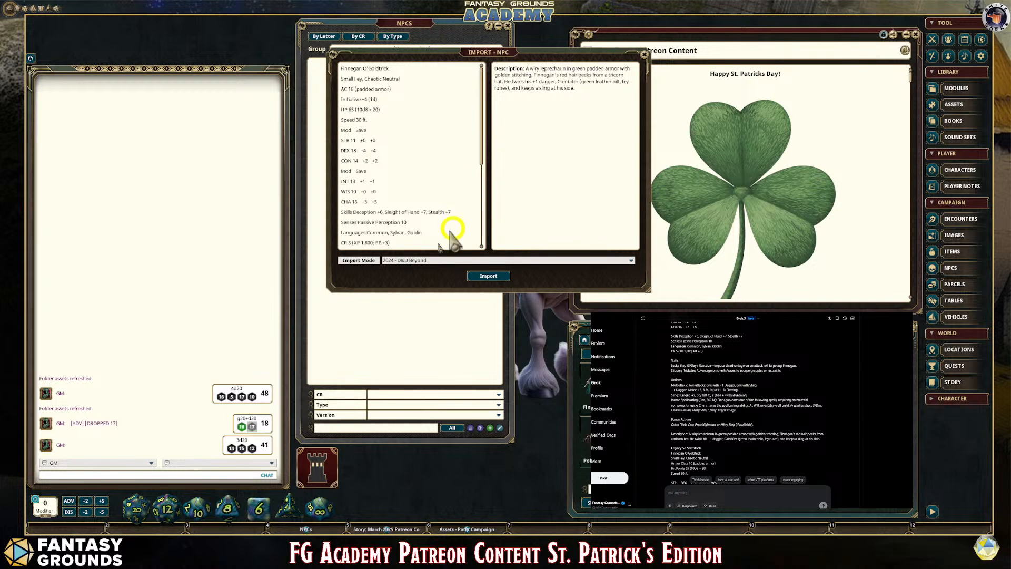
{"action": "scroll", "coordinate": [411, 216], "scroll_direction": "down", "scroll_amount": 1}
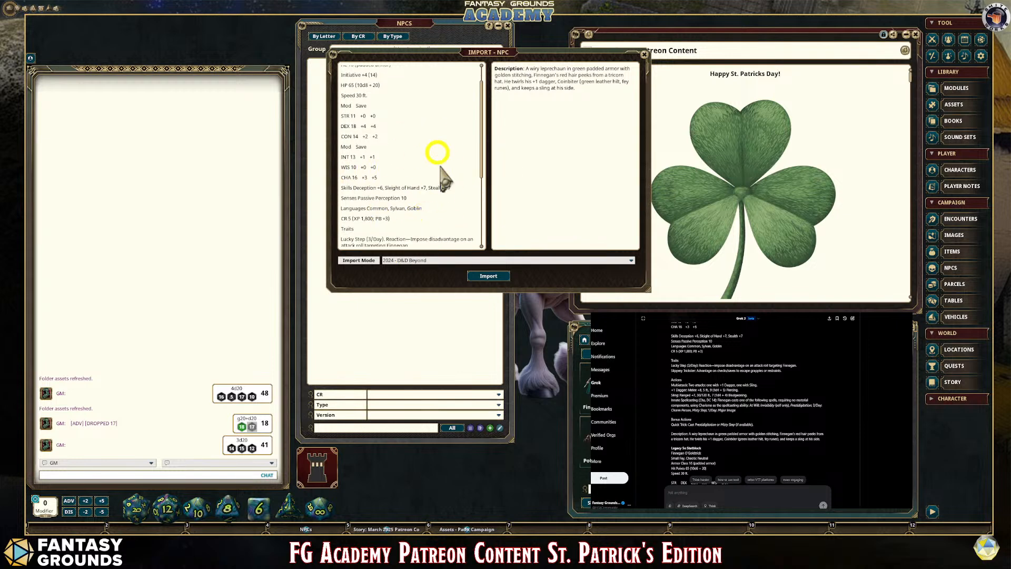
{"action": "scroll", "coordinate": [408, 205], "scroll_direction": "up", "scroll_amount": 1}
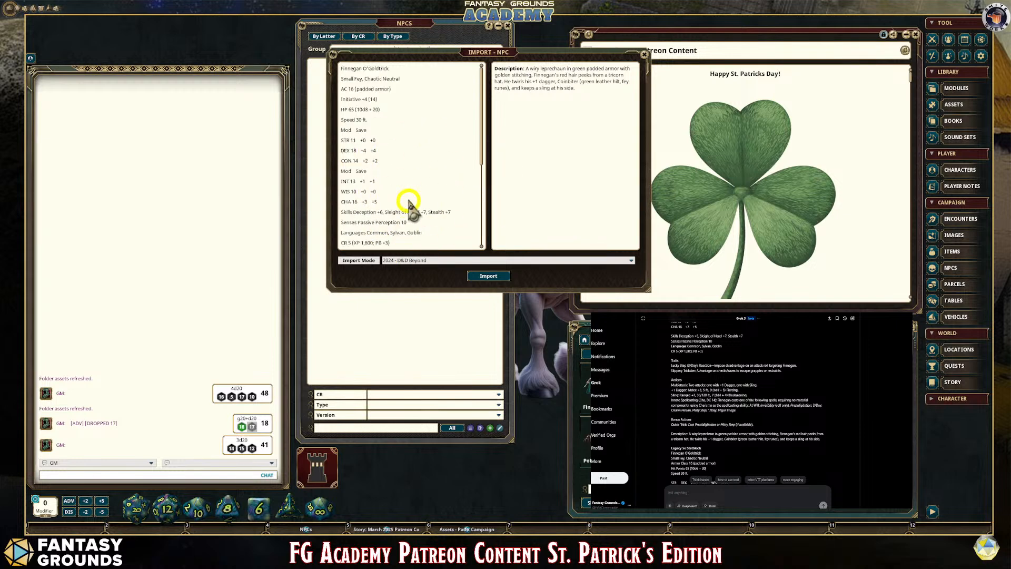
{"action": "left_click", "coordinate": [484, 275]}
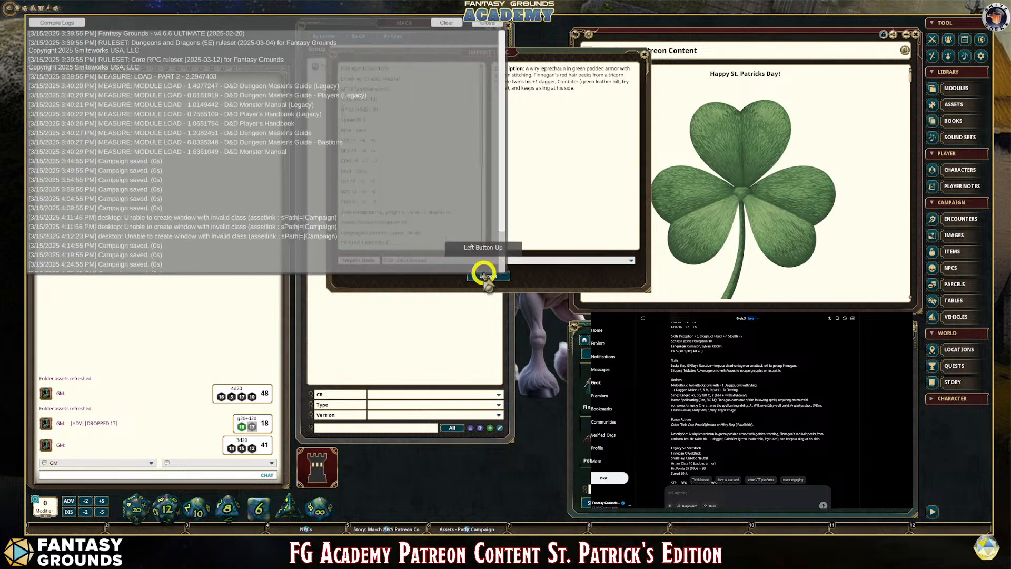
{"action": "scroll", "coordinate": [319, 207], "scroll_direction": "down", "scroll_amount": 5}
{"action": "scroll", "coordinate": [253, 240], "scroll_direction": "down", "scroll_amount": 2}
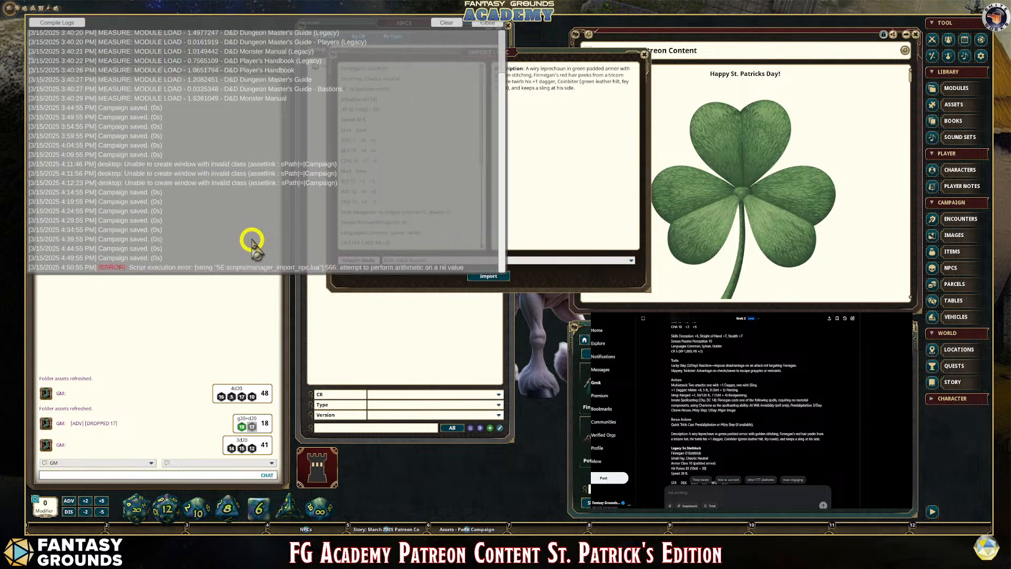
{"action": "left_click", "coordinate": [495, 24]}
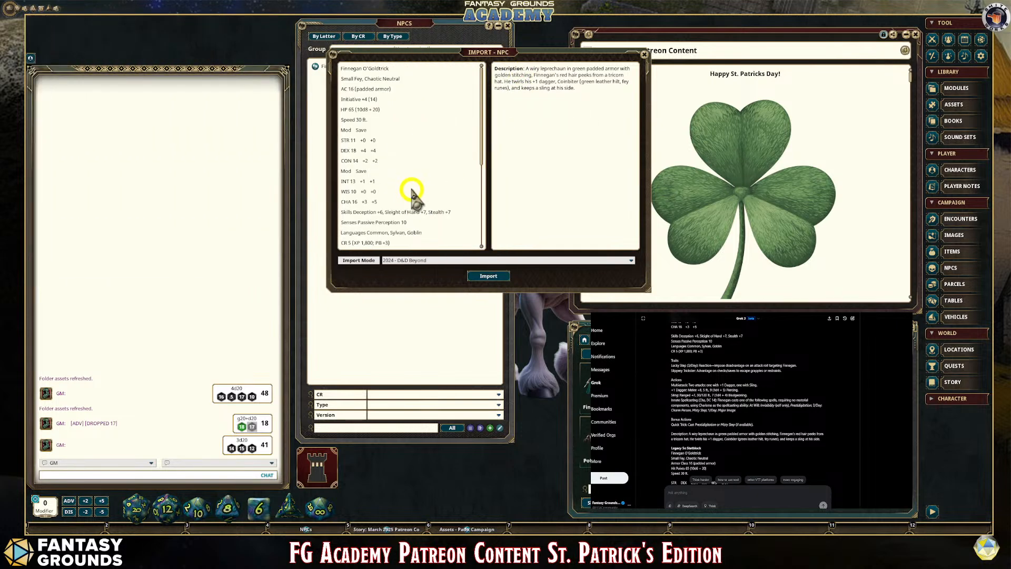
Clear the entire stat block text from the NPC import, keeping the description
{"action": "scroll", "coordinate": [412, 192], "scroll_direction": "down", "scroll_amount": 5}
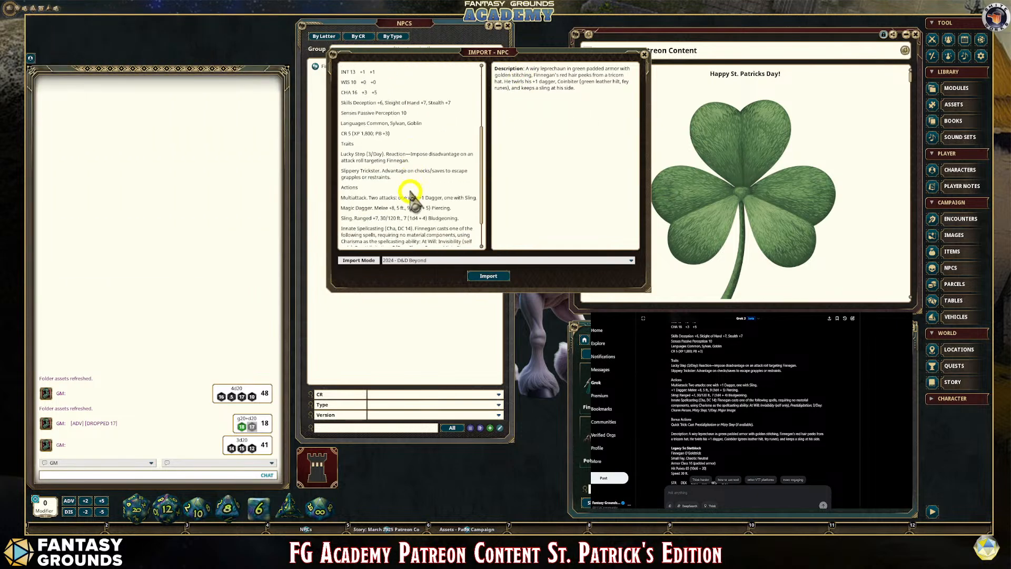
{"action": "scroll", "coordinate": [408, 198], "scroll_direction": "down", "scroll_amount": 1}
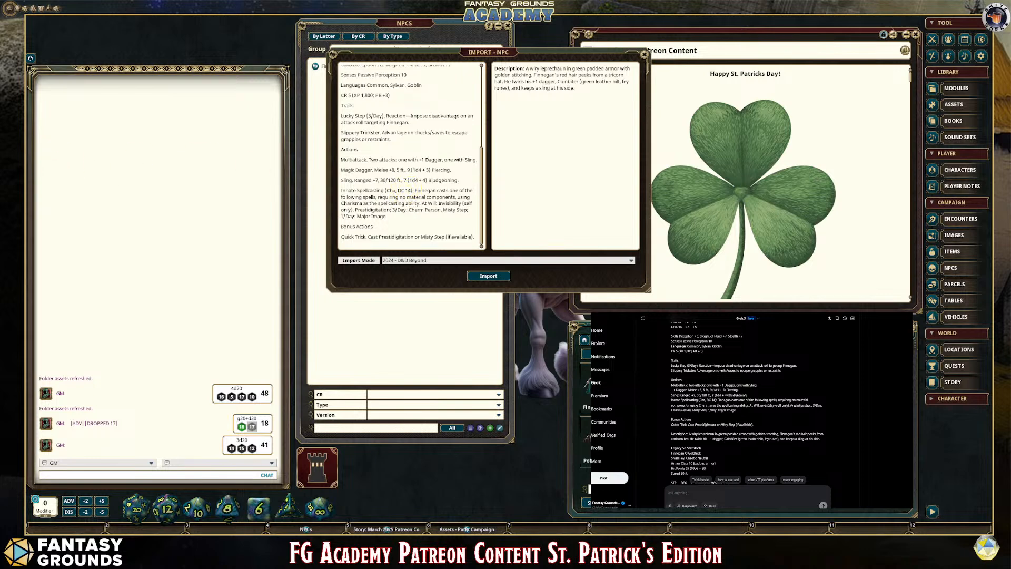
{"action": "left_click", "coordinate": [438, 195]}
{"action": "key", "text": "ctrl"}
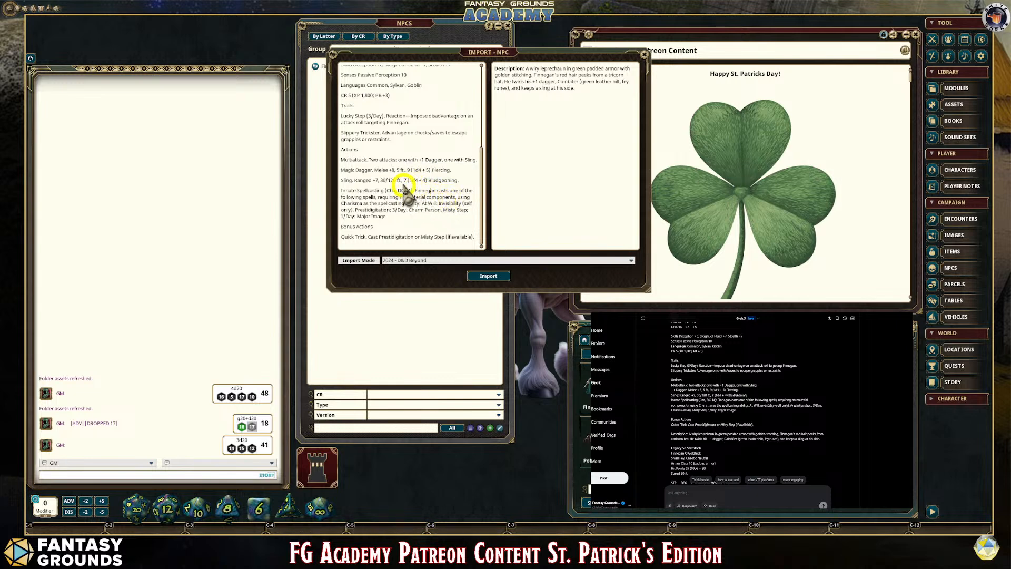
{"action": "key", "text": "ctrl+a"}
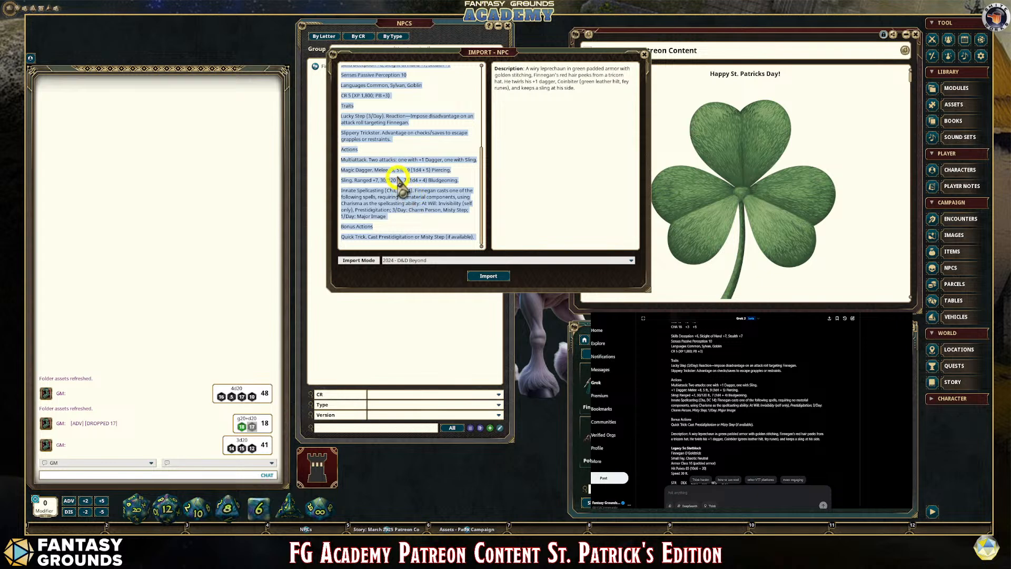
{"action": "key", "text": "BackSpace"}
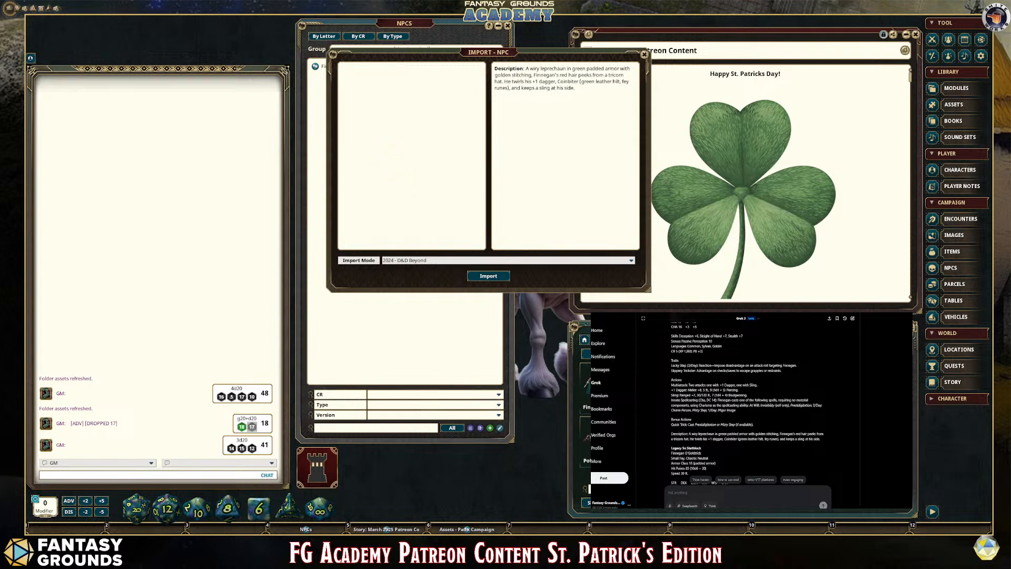
In Grok, request that the traits and actions in the 2024 5e NPC stat block have a period after each instead of a colon
{"action": "scroll", "coordinate": [748, 400], "scroll_direction": "up", "scroll_amount": 3}
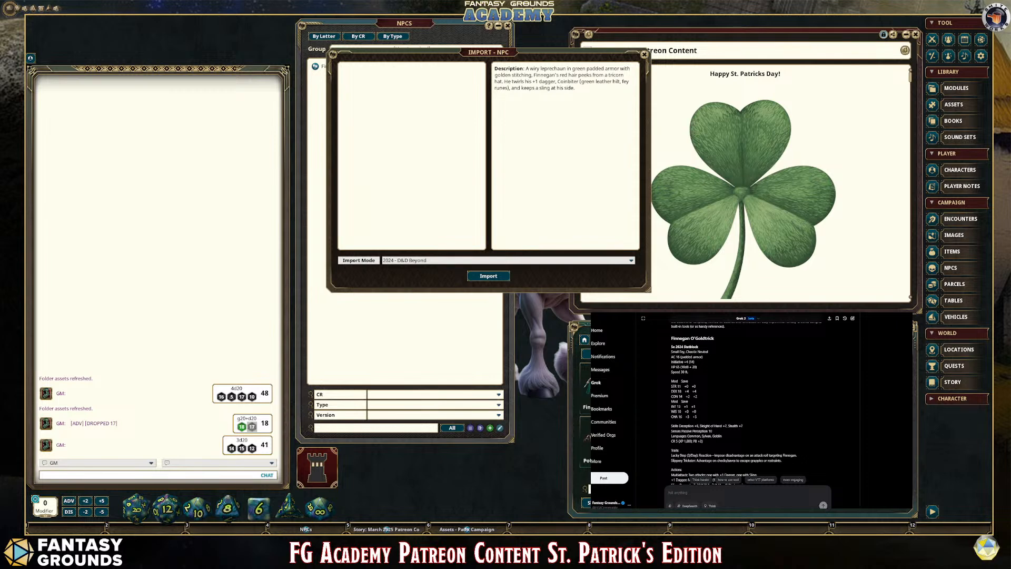
{"action": "scroll", "coordinate": [747, 400], "scroll_direction": "down", "scroll_amount": 1}
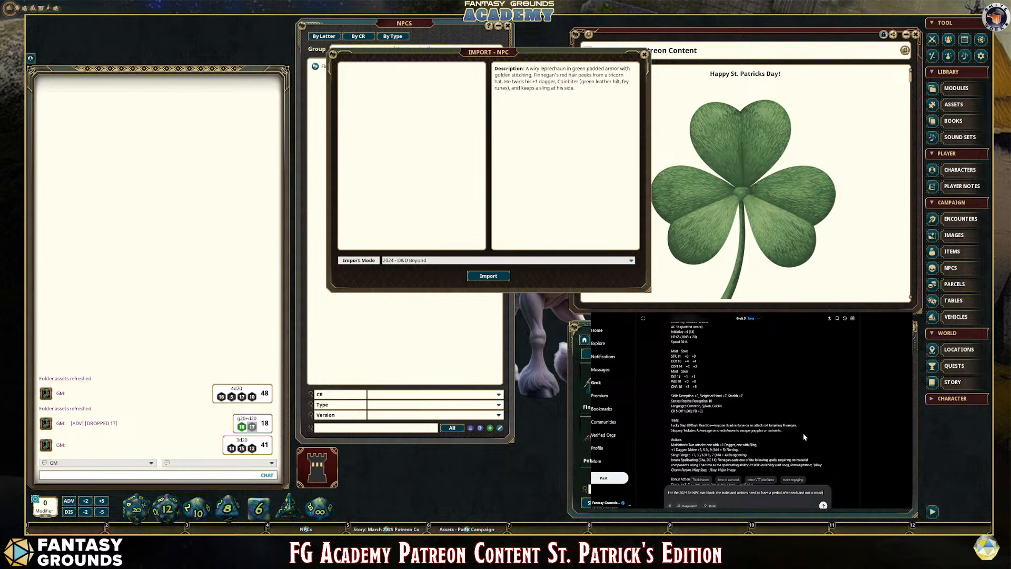
{"action": "left_click", "coordinate": [135, 267]}
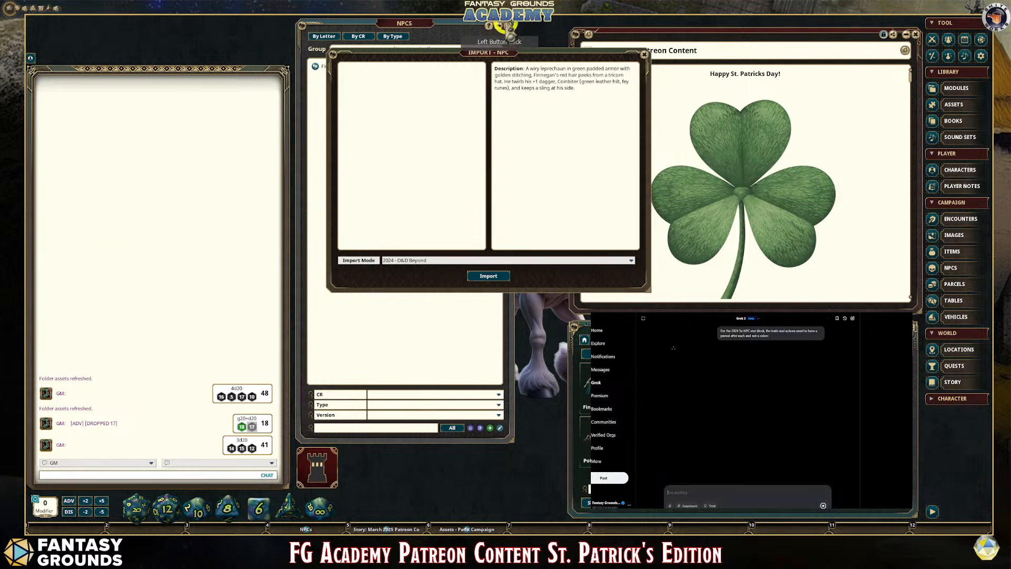
Move the import window lower, and examine the punctuation of traits and actions in Grok's revised Finnegan O'Goldtrick 2024 stat block
{"action": "left_click_drag", "start_coordinate": [475, 51], "coordinate": [449, 122]}
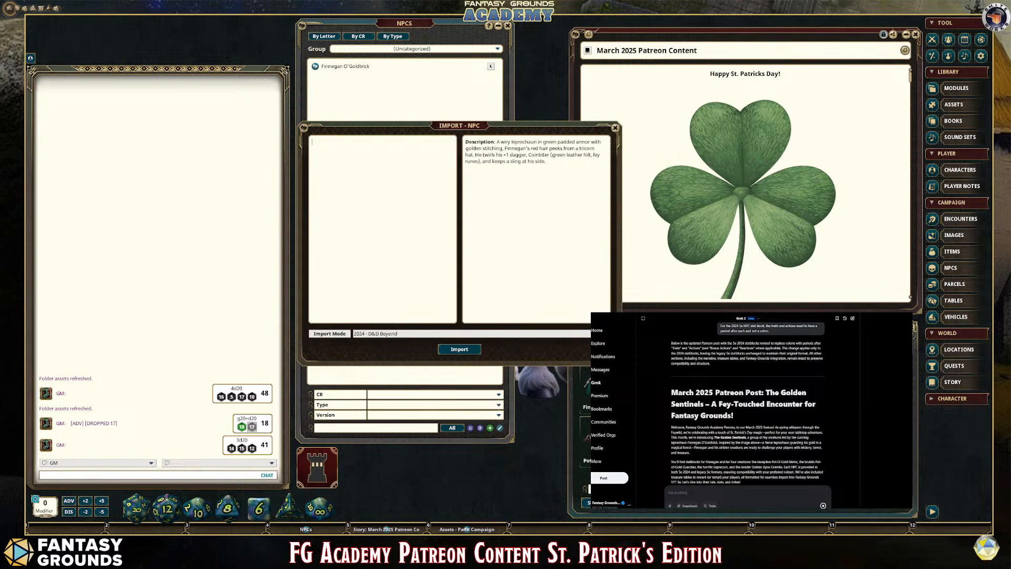
{"action": "scroll", "coordinate": [783, 452], "scroll_direction": "down", "scroll_amount": 10}
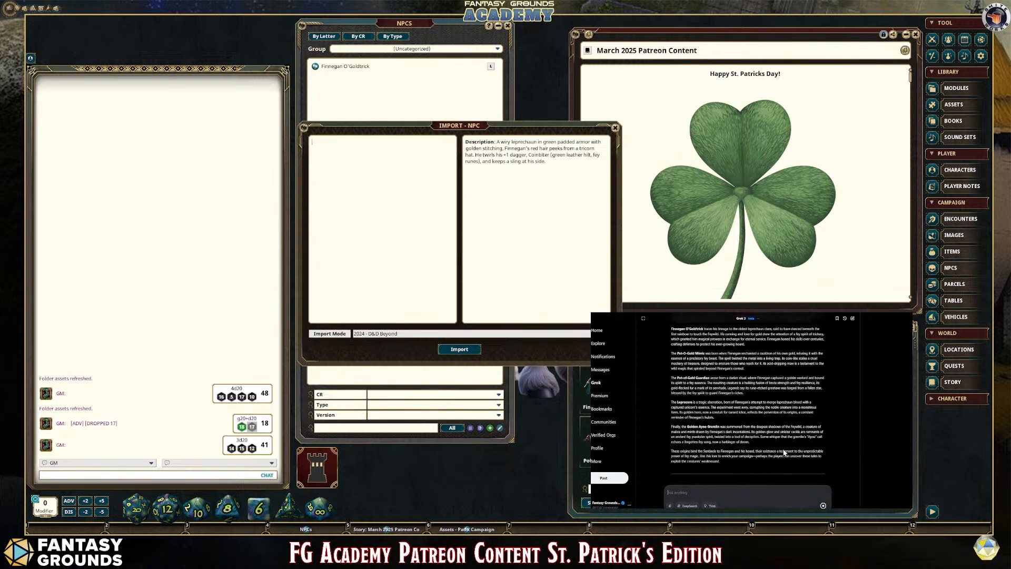
{"action": "scroll", "coordinate": [784, 452], "scroll_direction": "down", "scroll_amount": 3}
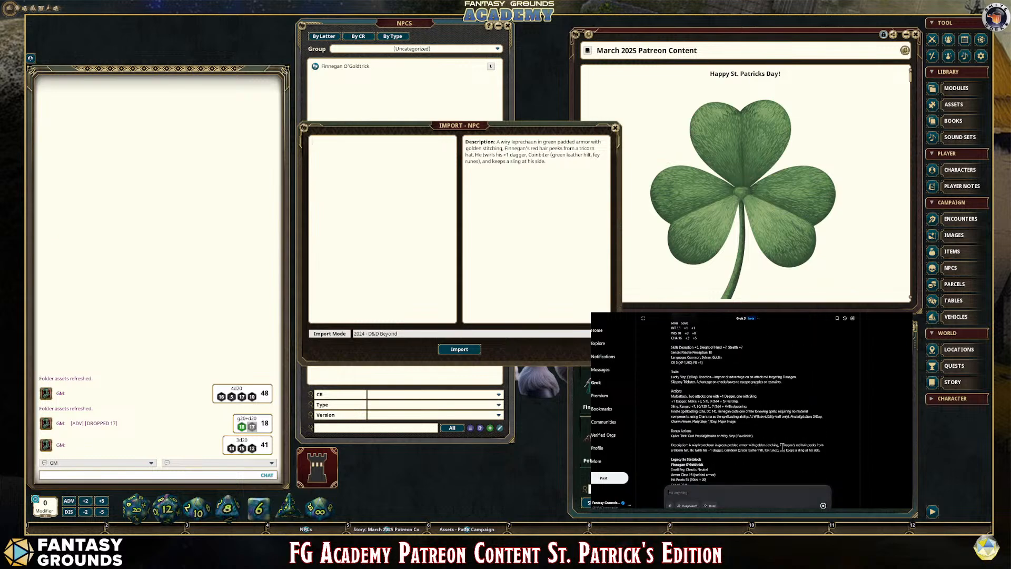
{"action": "scroll", "coordinate": [781, 447], "scroll_direction": "up", "scroll_amount": 3}
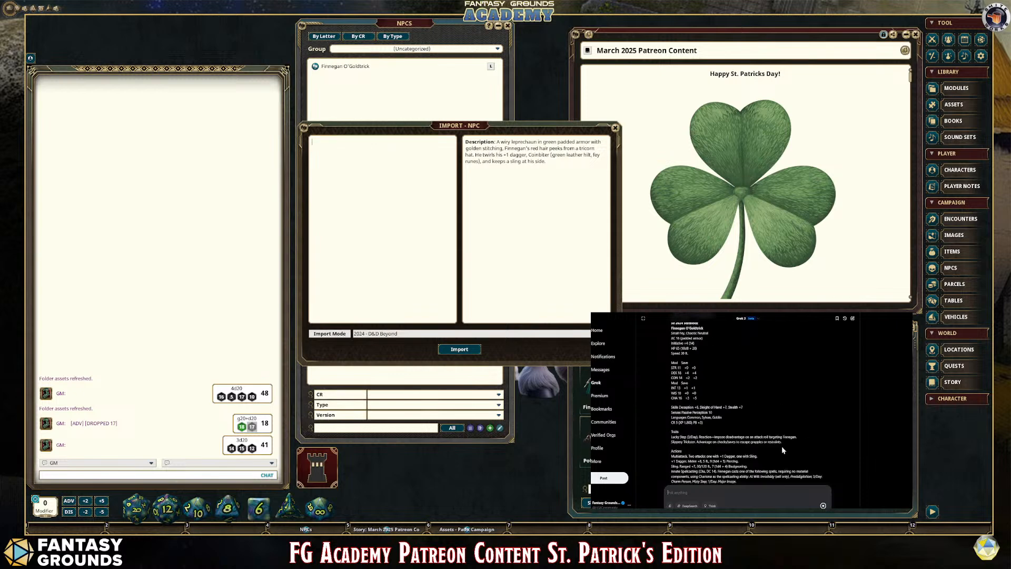
{"action": "scroll", "coordinate": [782, 447], "scroll_direction": "down", "scroll_amount": 4}
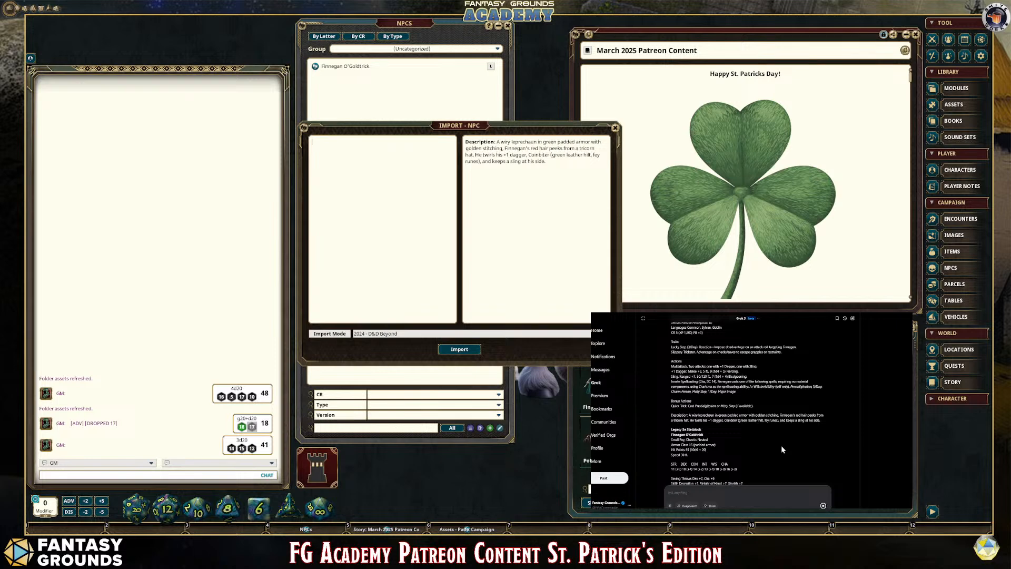
{"action": "scroll", "coordinate": [782, 444], "scroll_direction": "up", "scroll_amount": 3}
{"action": "scroll", "coordinate": [781, 444], "scroll_direction": "down", "scroll_amount": 1}
{"action": "scroll", "coordinate": [827, 453], "scroll_direction": "up", "scroll_amount": 4}
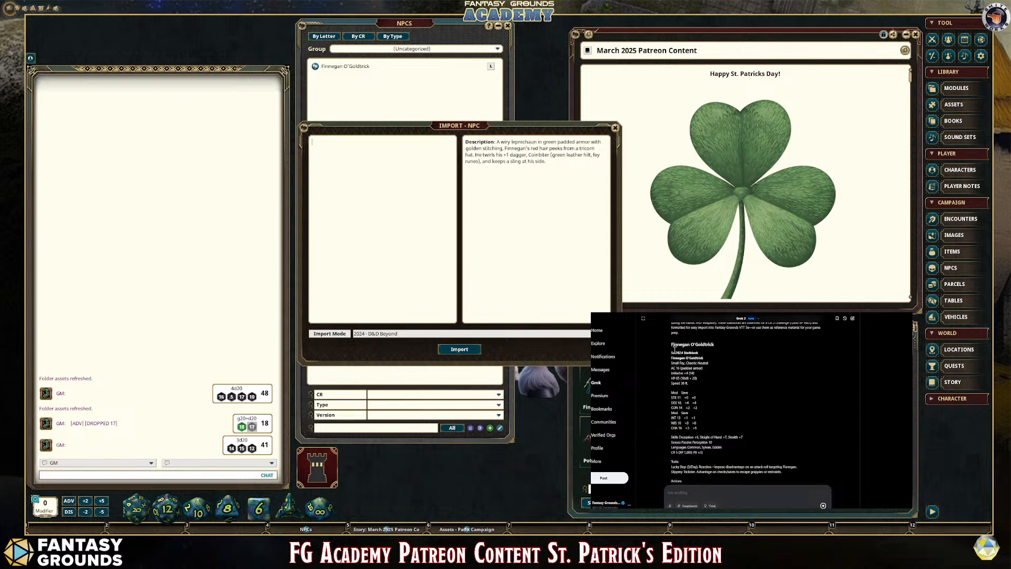
{"action": "left_click_drag", "start_coordinate": [752, 445], "coordinate": [671, 343]}
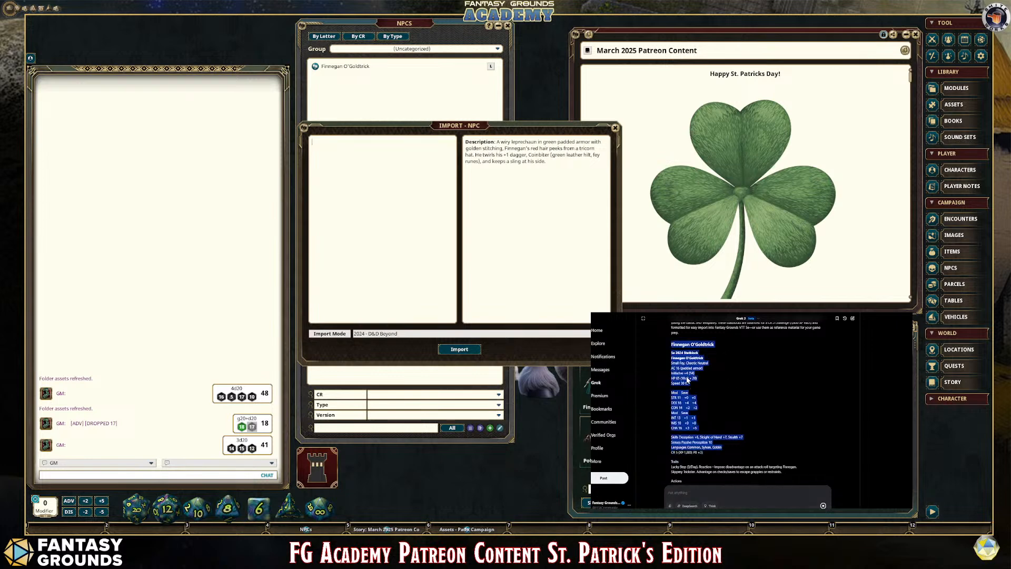
{"action": "left_click", "coordinate": [755, 374]}
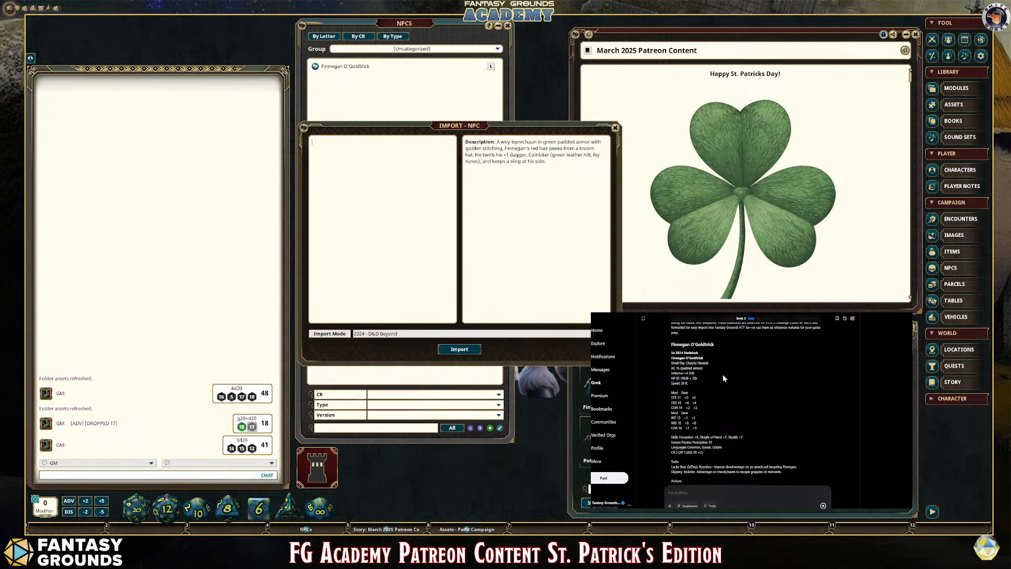
{"action": "left_click_drag", "start_coordinate": [723, 377], "coordinate": [674, 365]}
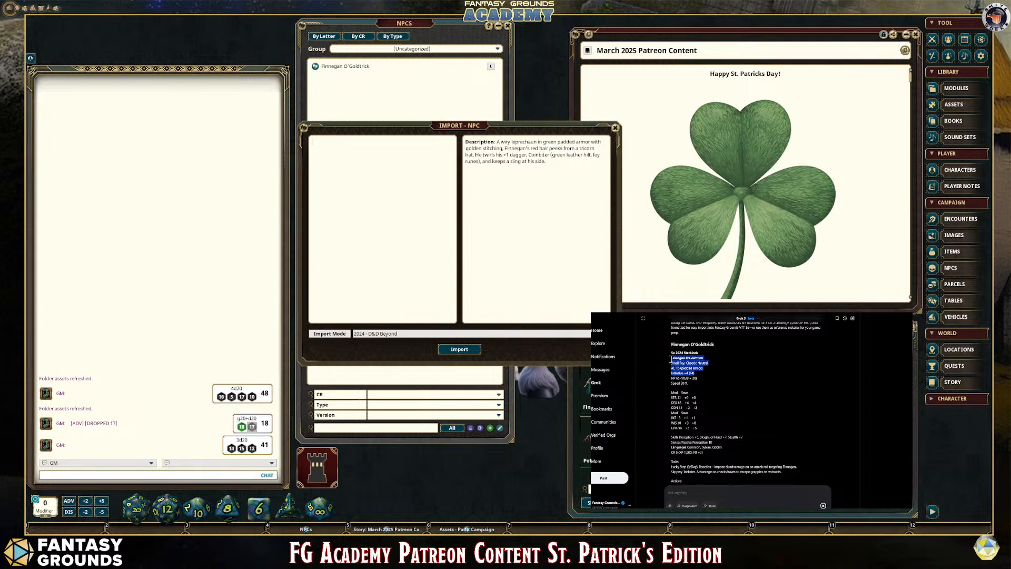
{"action": "left_click_drag", "start_coordinate": [697, 398], "coordinate": [670, 362]}
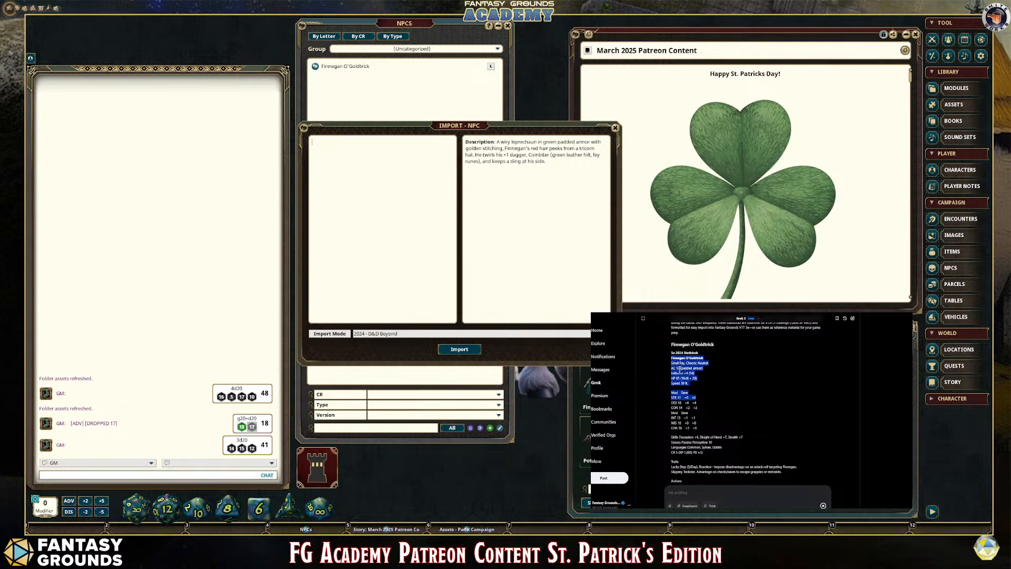
{"action": "left_click", "coordinate": [730, 363]}
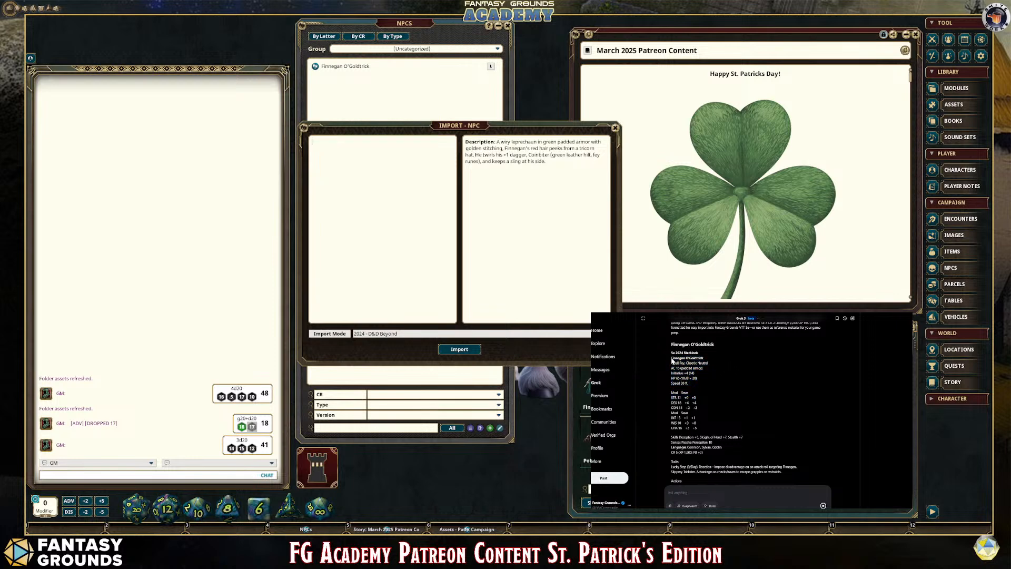
Copy Finnegan O'Goldtrick's revised 2024 stat block from Grok, from the name through Bonus Actions, into the NPC import's empty stat block text
{"action": "left_click_drag", "start_coordinate": [734, 435], "coordinate": [798, 441]}
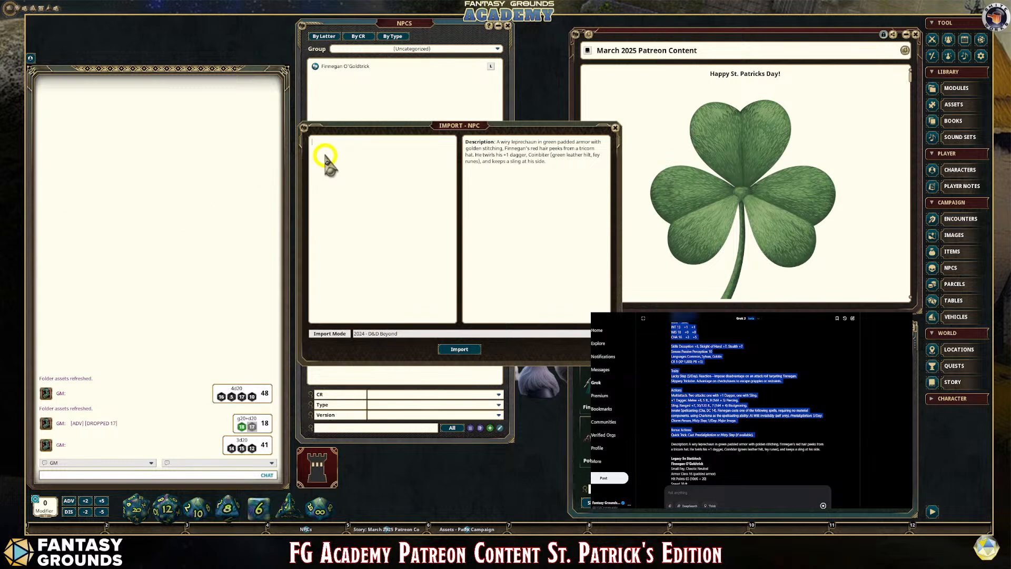
{"action": "left_click", "coordinate": [348, 158]}
{"action": "key", "text": "ctrl+v"}
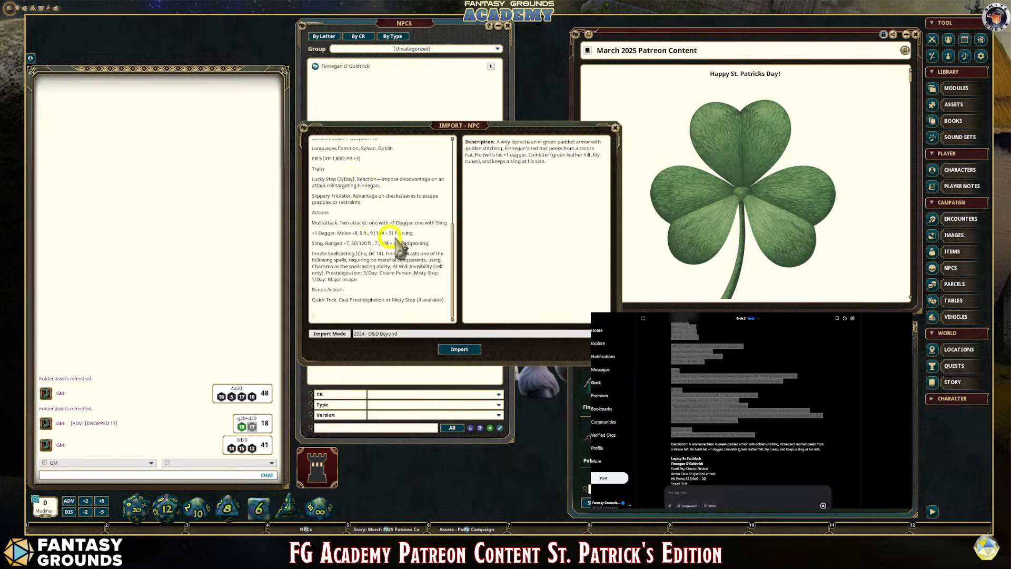
In the pasted stat block's actions, rename the "+1 Dagger" attack as "Magic Dagger"
{"action": "scroll", "coordinate": [380, 287], "scroll_direction": "down", "scroll_amount": 5}
{"action": "scroll", "coordinate": [380, 287], "scroll_direction": "up", "scroll_amount": 5}
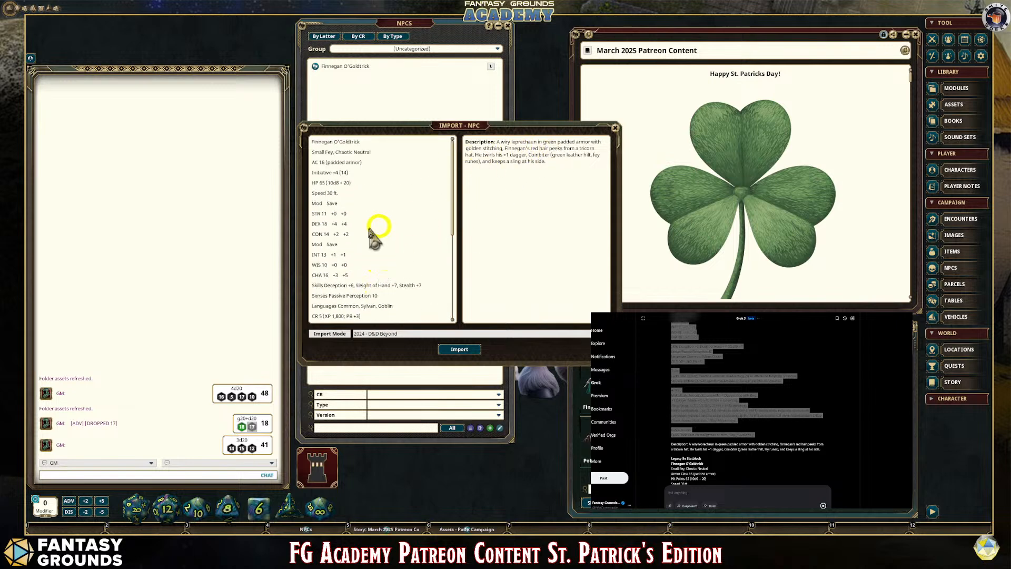
{"action": "scroll", "coordinate": [375, 229], "scroll_direction": "down", "scroll_amount": 3}
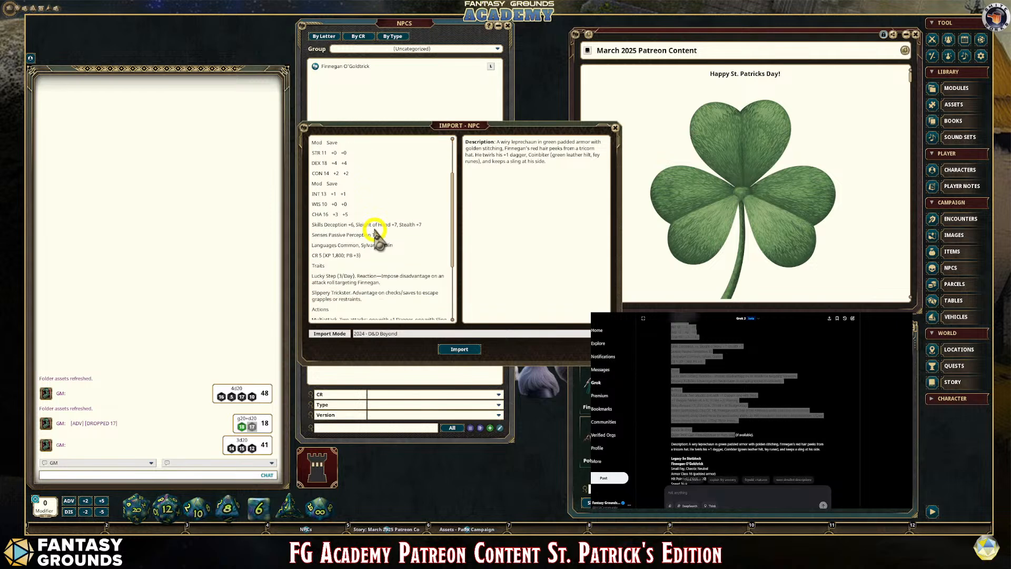
{"action": "scroll", "coordinate": [375, 232], "scroll_direction": "down", "scroll_amount": 1}
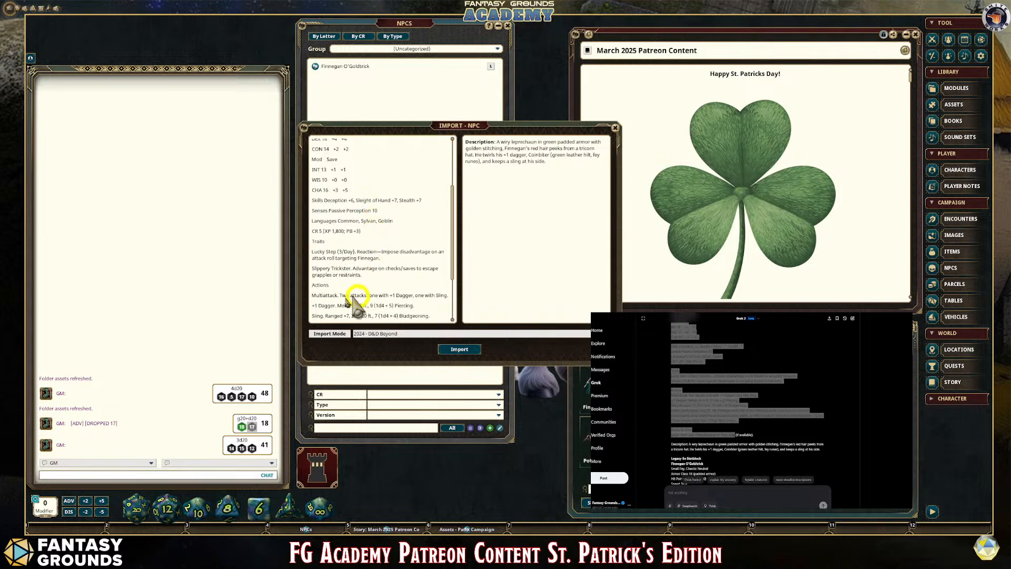
{"action": "left_click", "coordinate": [322, 306]}
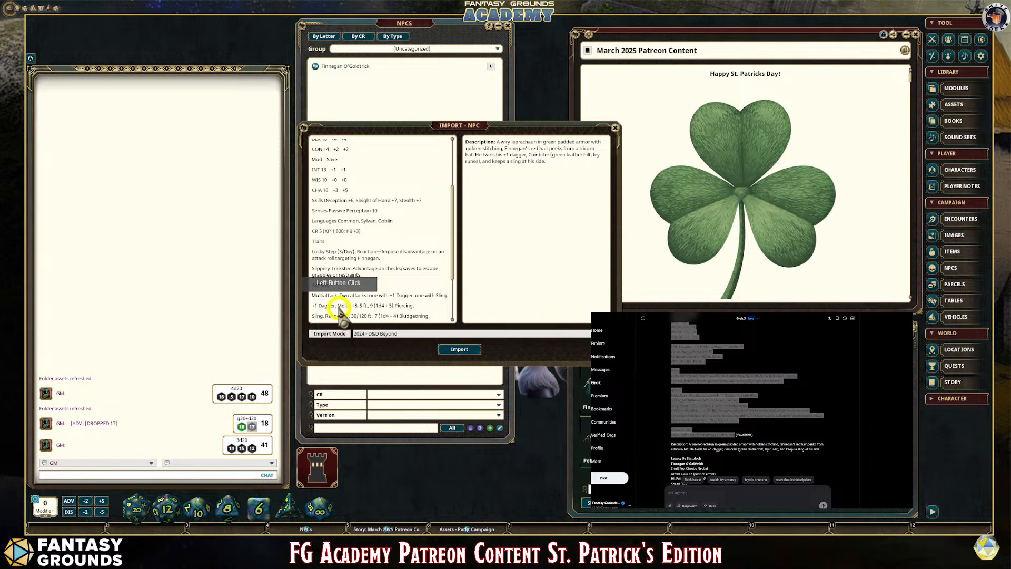
{"action": "key", "text": "BackSpace"}
{"action": "key", "text": "BackSpace"}
{"action": "key", "text": "BackSpace"}
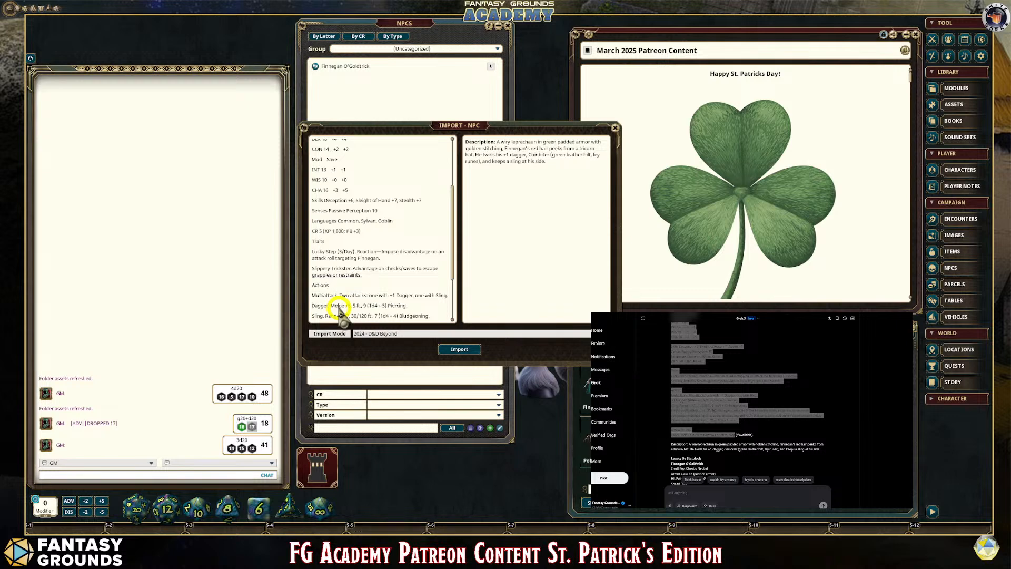
{"action": "type", "text": "Magic"}
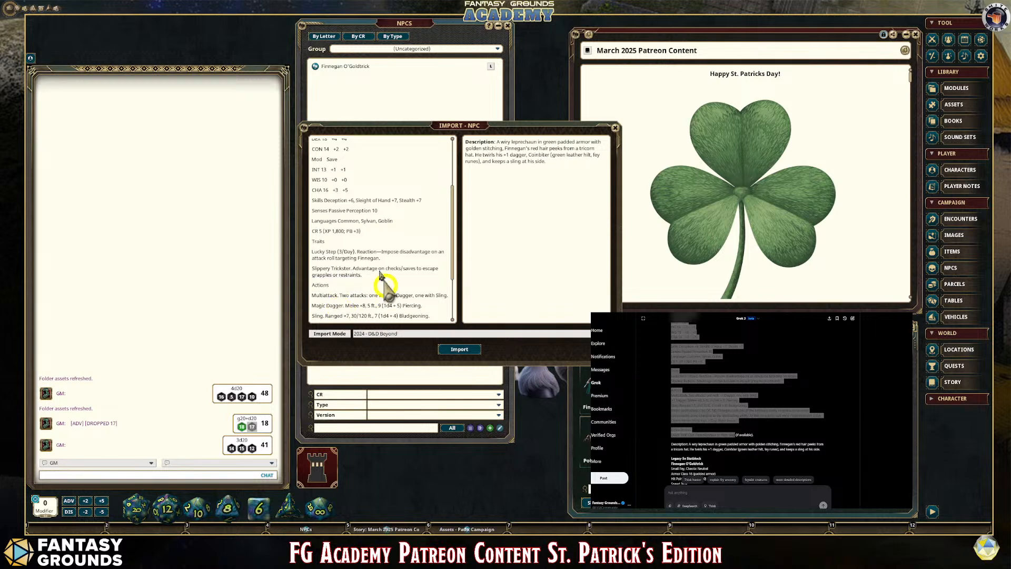
Review the edited stat block, try to import it in 2024 - D&D Beyond mode, and close the console log
{"action": "scroll", "coordinate": [382, 245], "scroll_direction": "down", "scroll_amount": 3}
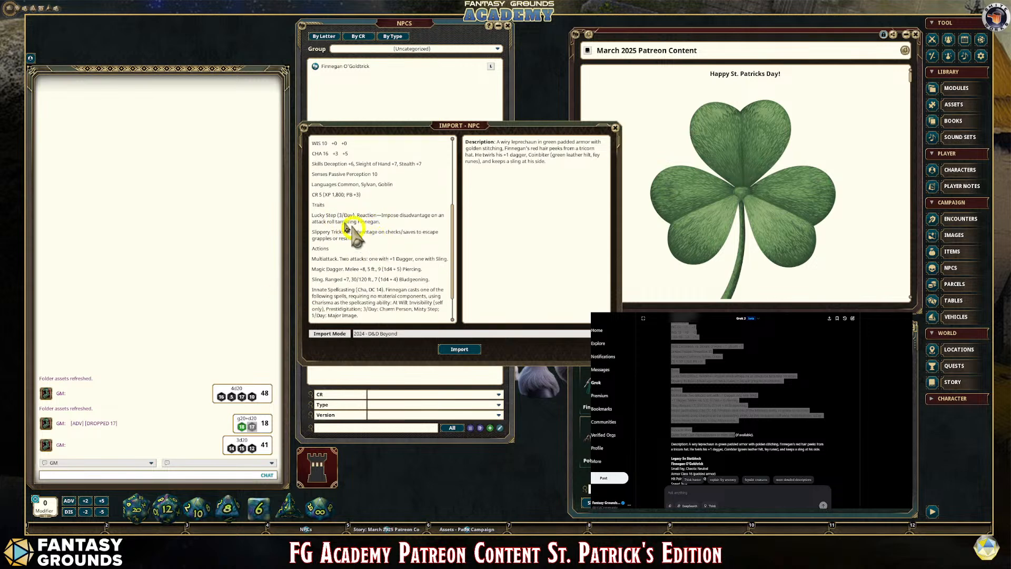
{"action": "scroll", "coordinate": [348, 205], "scroll_direction": "up", "scroll_amount": 6}
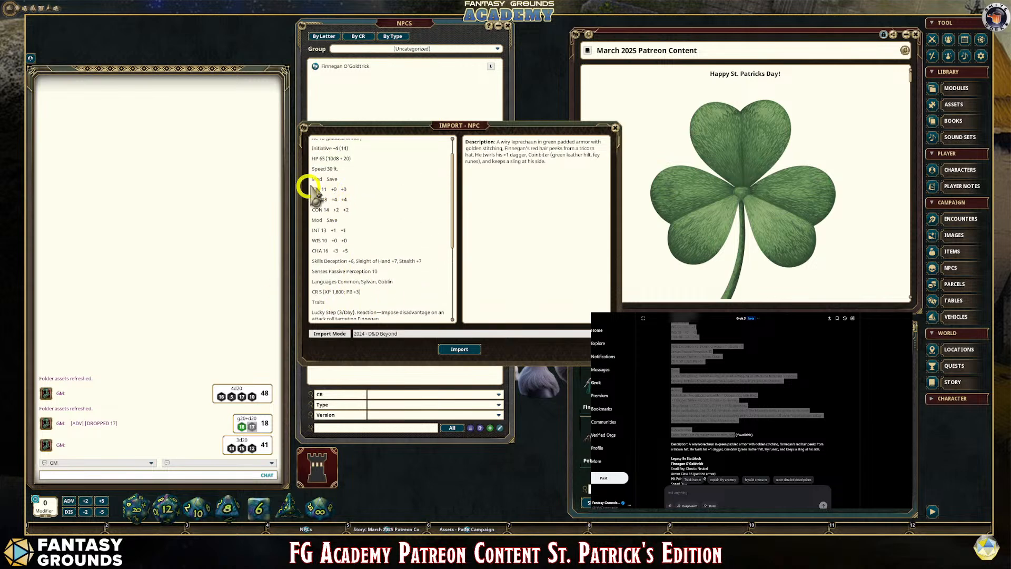
{"action": "scroll", "coordinate": [394, 234], "scroll_direction": "down", "scroll_amount": 9}
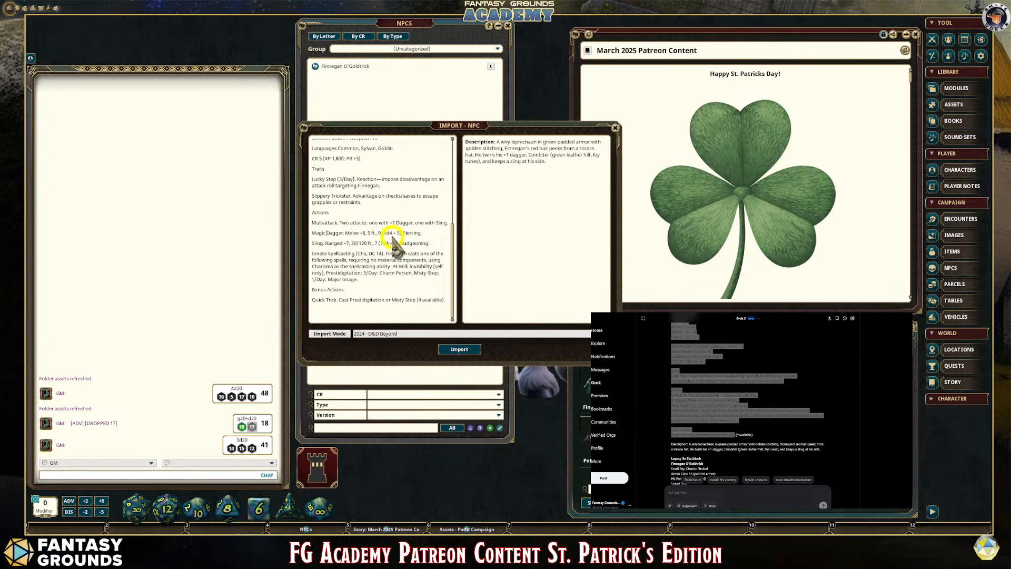
{"action": "left_click", "coordinate": [460, 350]}
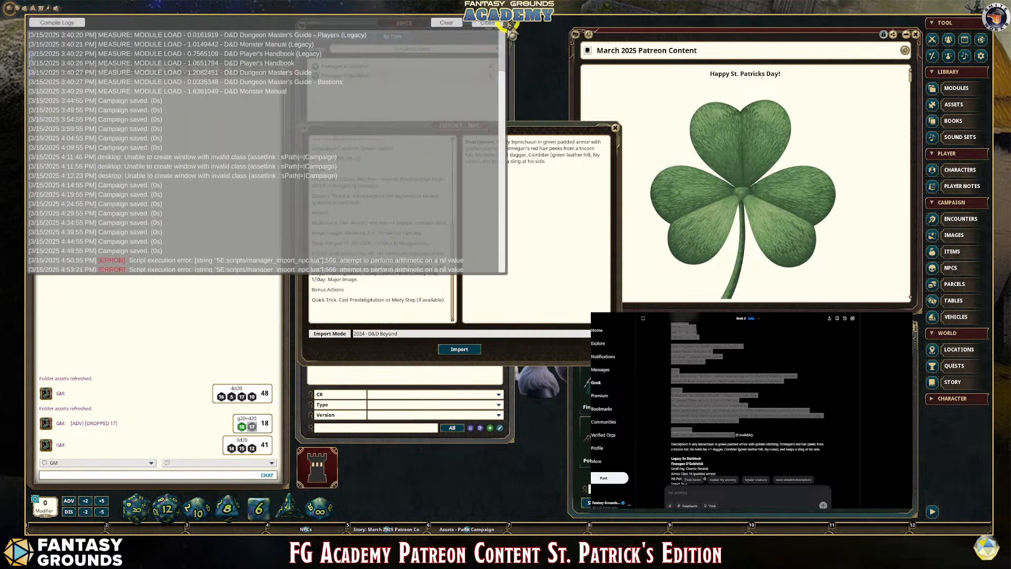
{"action": "left_click", "coordinate": [487, 24]}
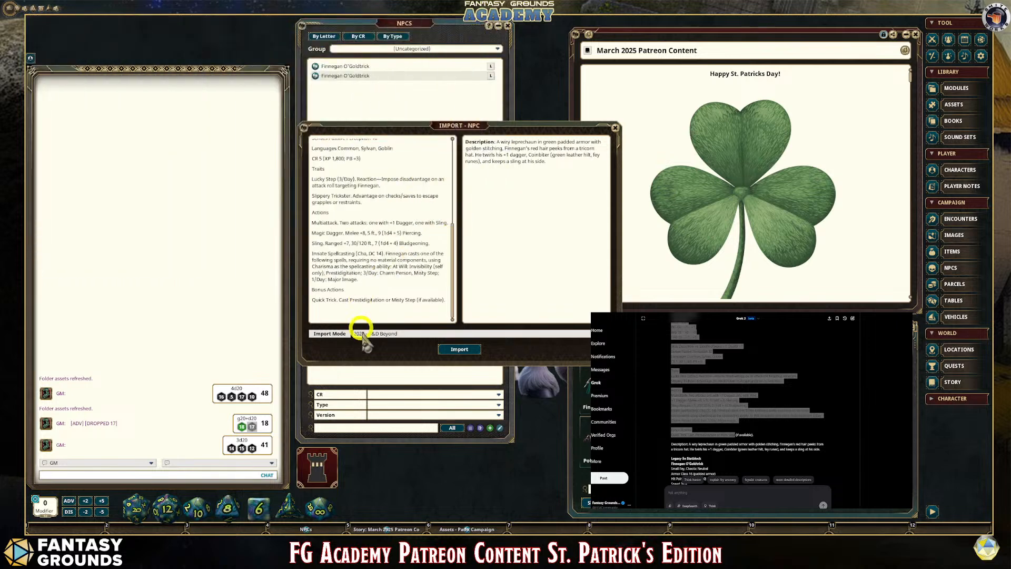
Switch the import mode to 2024 - D&D Core Rules and import Finnegan O'Goldtrick
{"action": "left_click", "coordinate": [387, 336]}
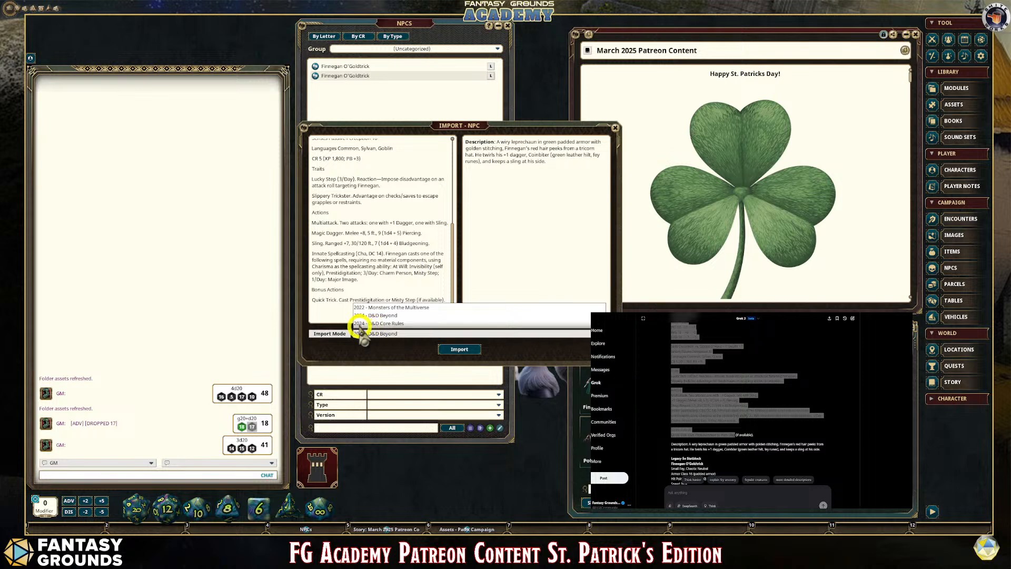
{"action": "left_click", "coordinate": [380, 323]}
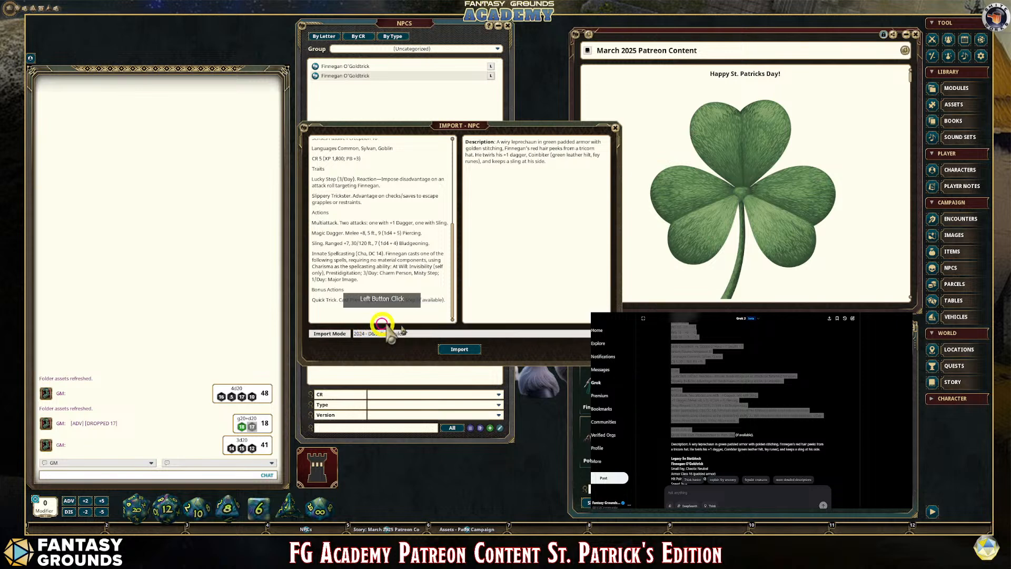
{"action": "left_click", "coordinate": [470, 351]}
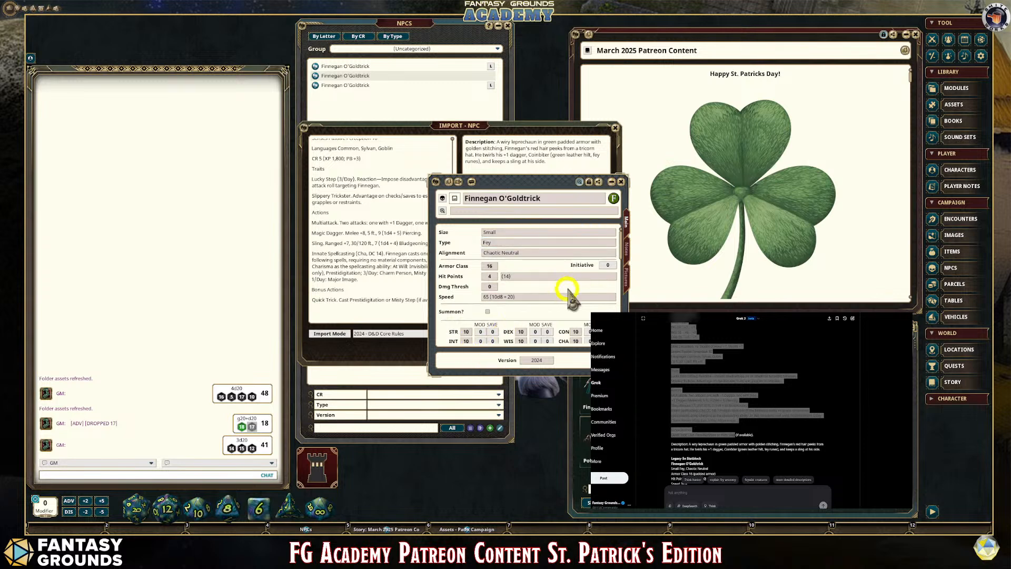
Move and lengthen the imported Finnegan O'Goldtrick sheet, and examine its ability scores, traits, actions and bonus actions
{"action": "scroll", "coordinate": [569, 290], "scroll_direction": "down", "scroll_amount": 5}
{"action": "scroll", "coordinate": [573, 297], "scroll_direction": "up", "scroll_amount": 4}
{"action": "left_click_drag", "start_coordinate": [534, 183], "coordinate": [371, 104]}
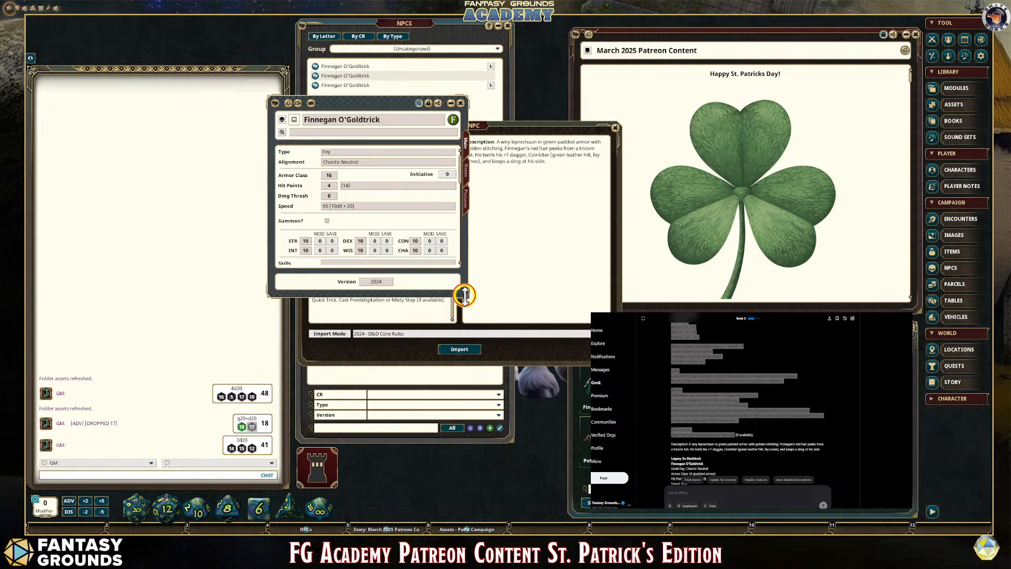
{"action": "left_click_drag", "start_coordinate": [463, 294], "coordinate": [465, 446]}
{"action": "scroll", "coordinate": [380, 315], "scroll_direction": "down", "scroll_amount": 1}
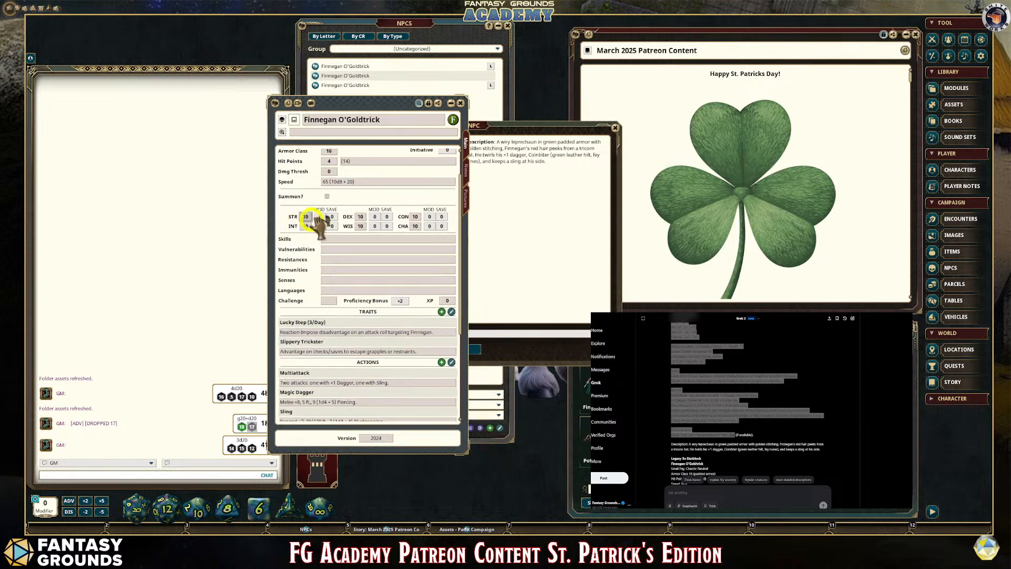
{"action": "scroll", "coordinate": [381, 255], "scroll_direction": "down", "scroll_amount": 5}
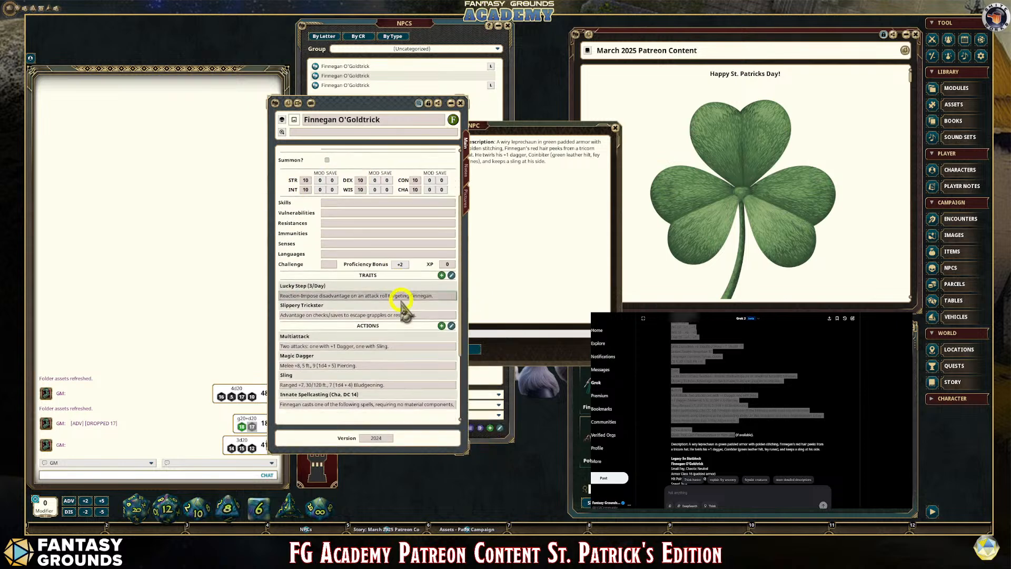
{"action": "scroll", "coordinate": [394, 319], "scroll_direction": "down", "scroll_amount": 1}
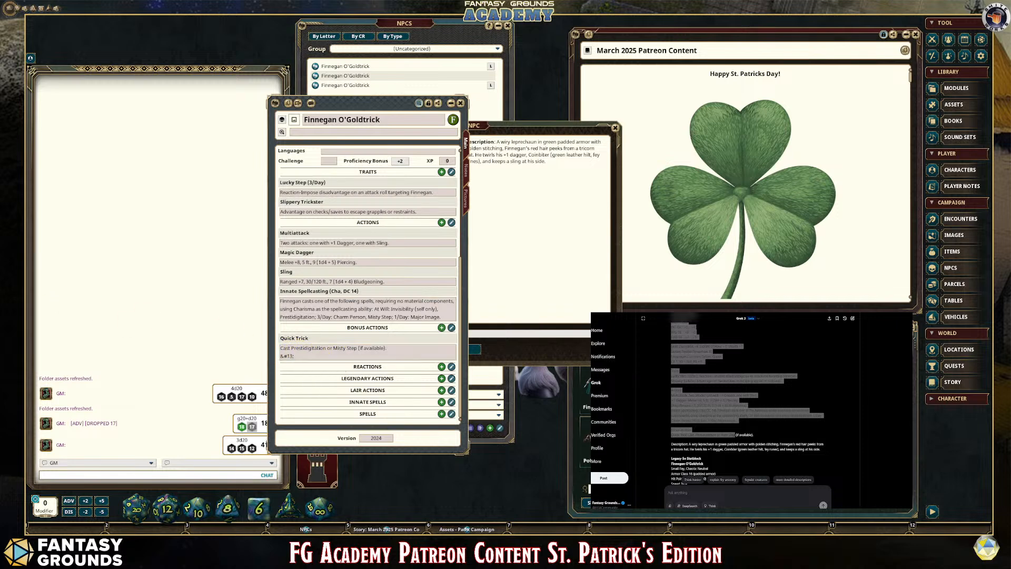
Compare the imported traits and actions with Grok's 2024 stat block, and look back through the Grok conversation
{"action": "left_click", "coordinate": [757, 431]}
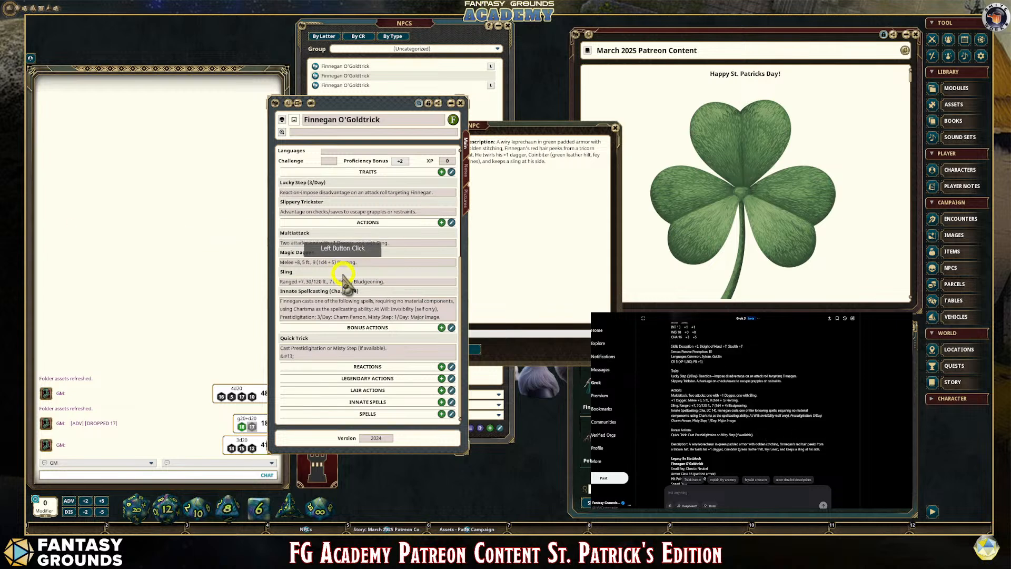
{"action": "left_click", "coordinate": [300, 352]}
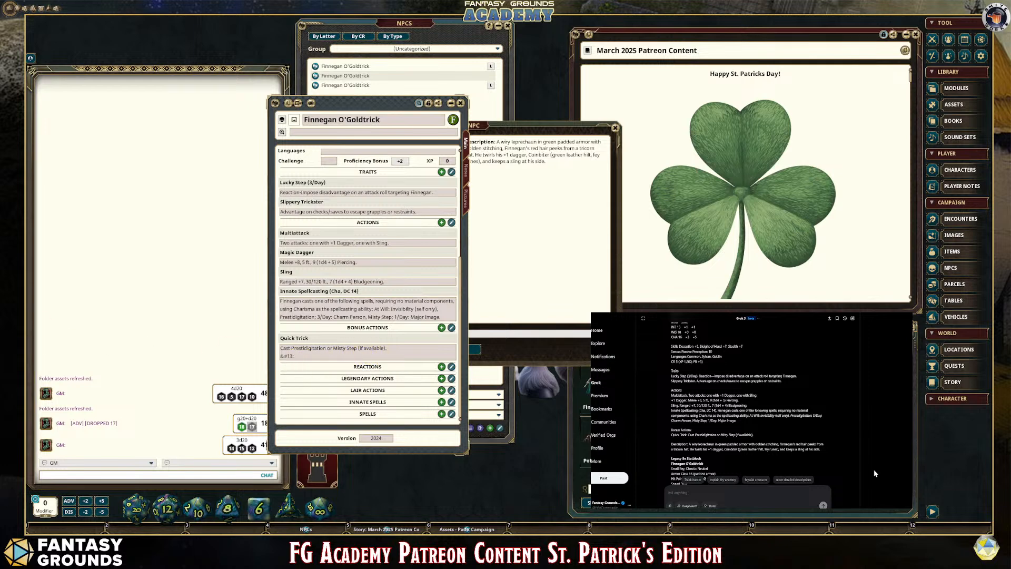
{"action": "scroll", "coordinate": [785, 440], "scroll_direction": "down", "scroll_amount": 1}
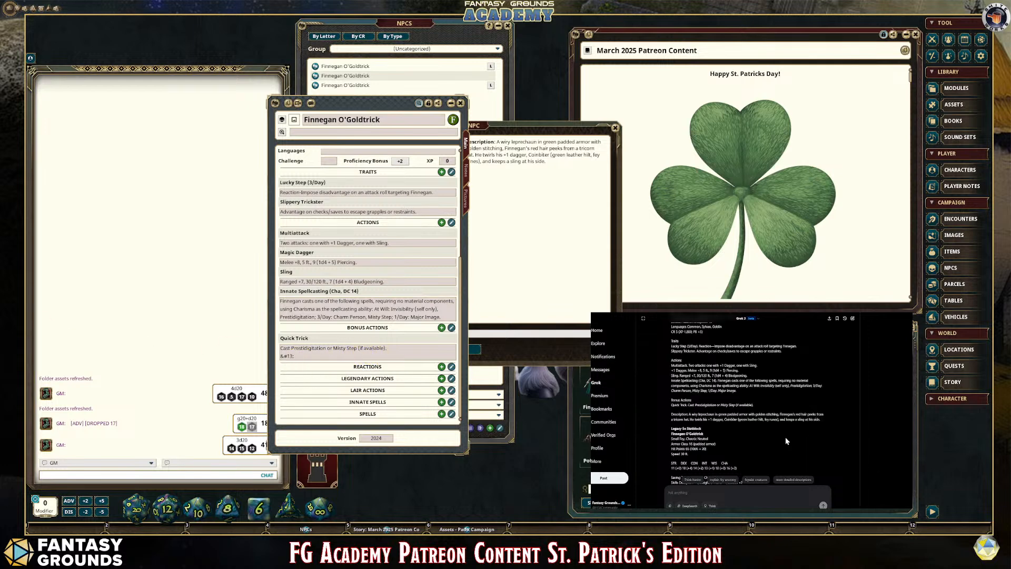
{"action": "scroll", "coordinate": [786, 440], "scroll_direction": "up", "scroll_amount": 1}
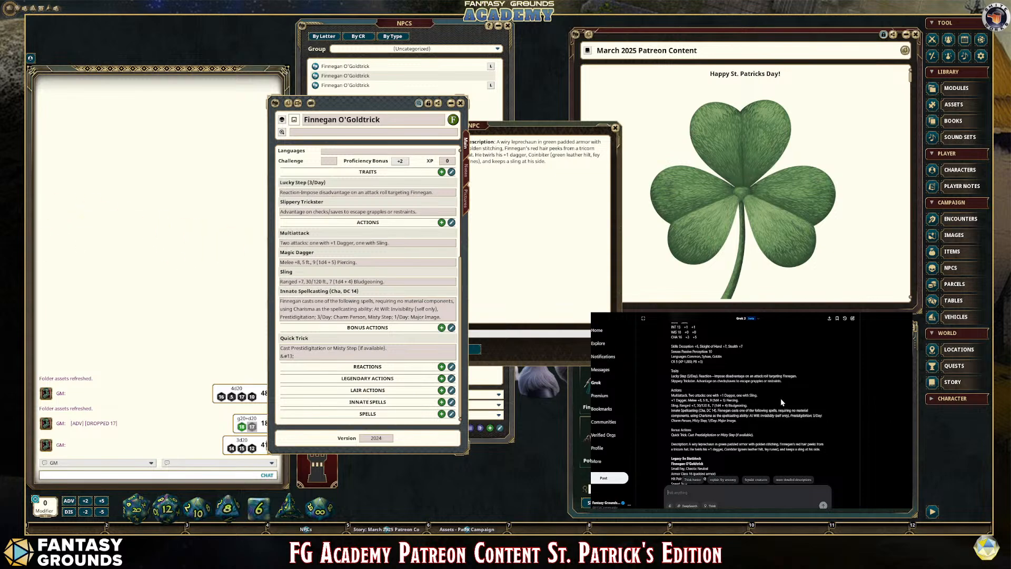
{"action": "scroll", "coordinate": [780, 398], "scroll_direction": "up", "scroll_amount": 10}
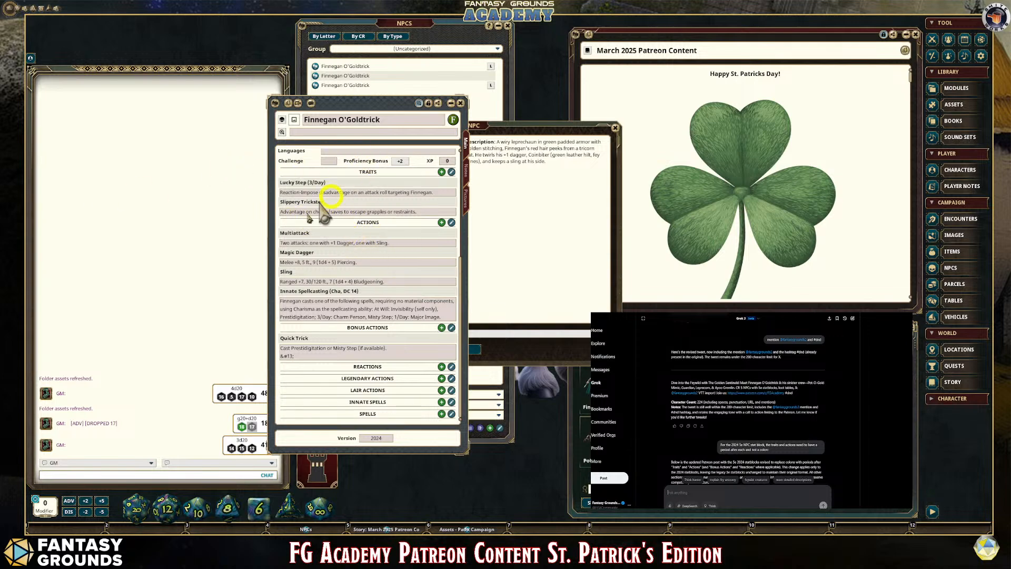
{"action": "scroll", "coordinate": [770, 440], "scroll_direction": "down", "scroll_amount": 10}
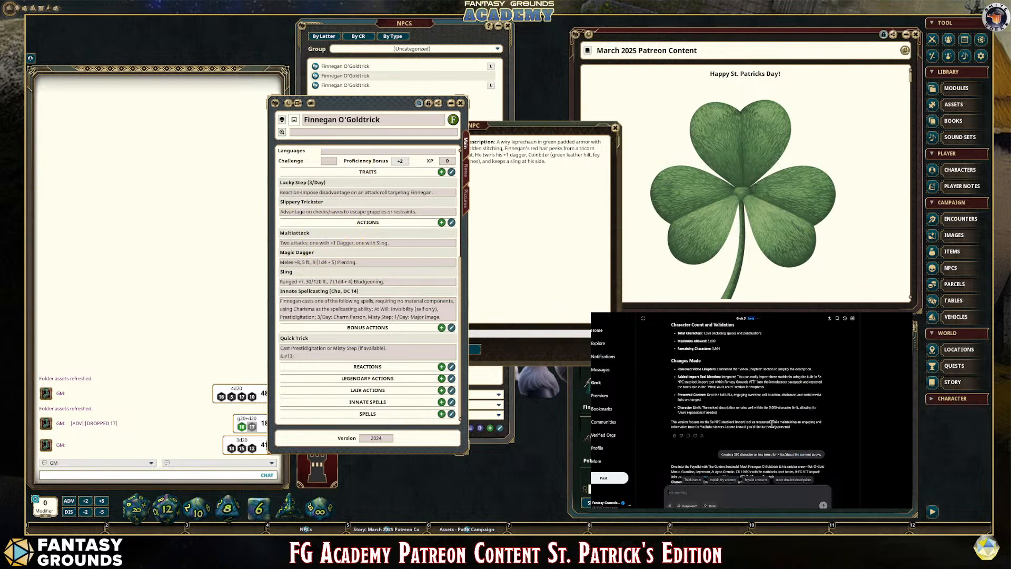
{"action": "scroll", "coordinate": [772, 421], "scroll_direction": "down", "scroll_amount": 5}
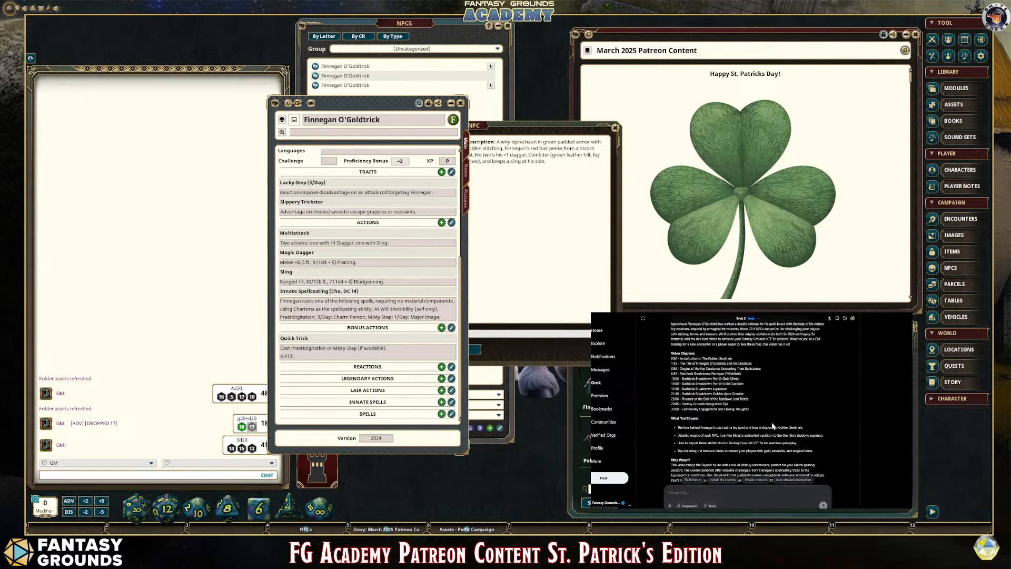
Close the Finnegan O'Goldtrick sheet and the NPC import window, leaving the NPC list open
{"action": "left_click", "coordinate": [461, 103]}
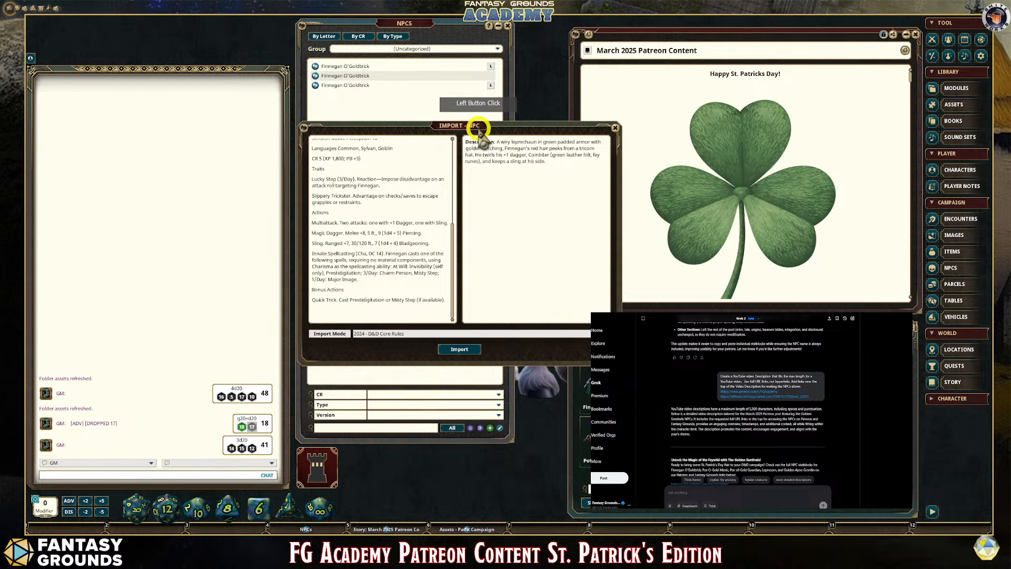
{"action": "left_click_drag", "start_coordinate": [476, 129], "coordinate": [391, 103]}
{"action": "left_click", "coordinate": [529, 103]}
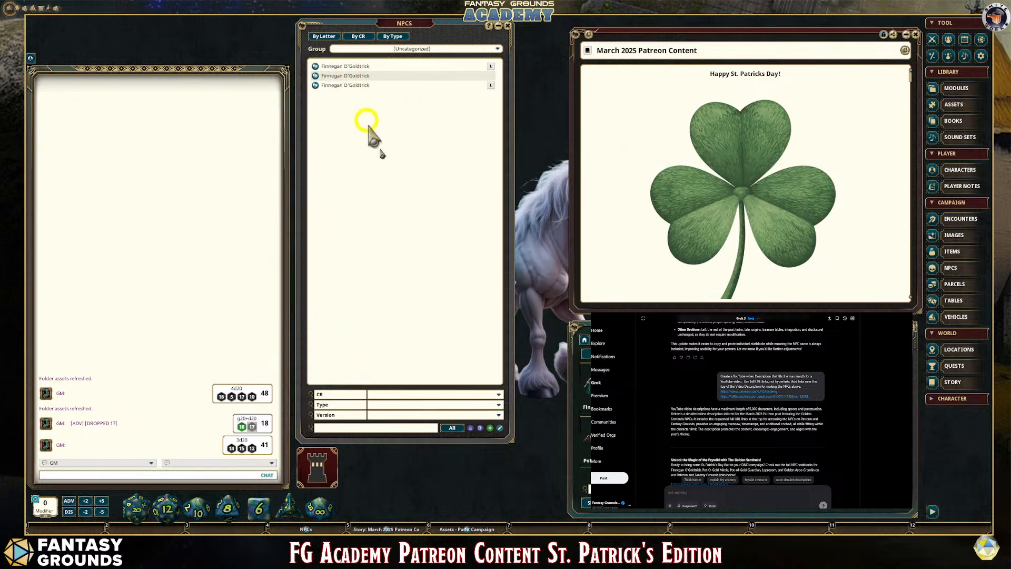
{"action": "left_click", "coordinate": [439, 416]}
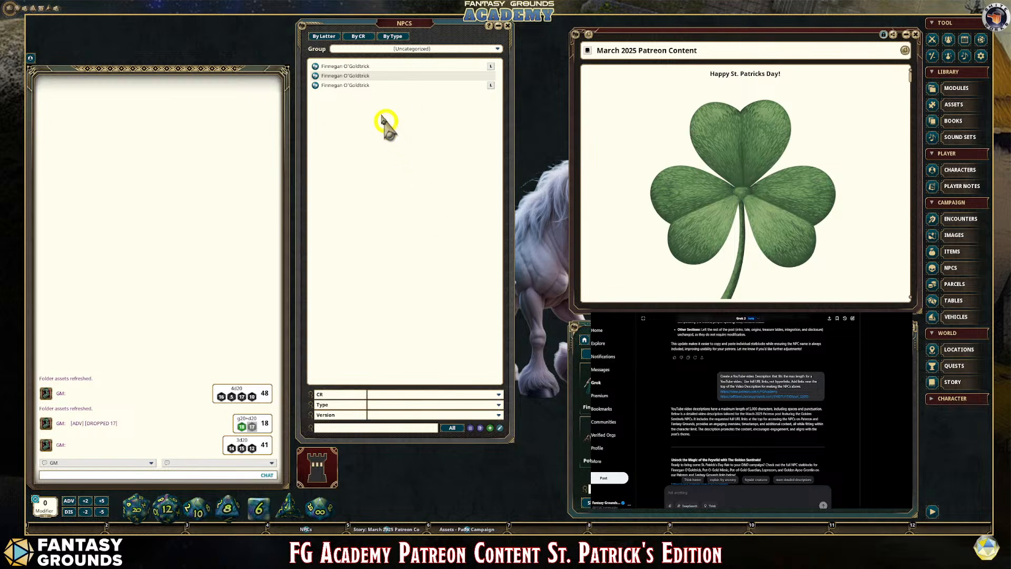
Filter the NPC list to show only the Legacy version
{"action": "left_click", "coordinate": [500, 416]}
{"action": "left_click", "coordinate": [379, 406]}
{"action": "left_click", "coordinate": [460, 420]}
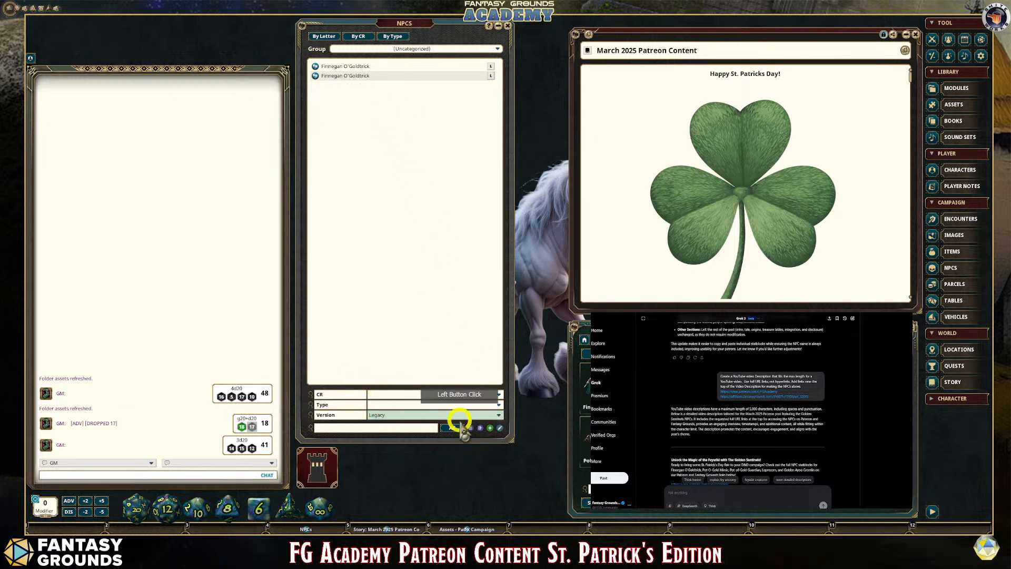
Open the NPC import window and set the import mode to 2022 - Monsters of the Multiverse
{"action": "left_click", "coordinate": [470, 428]}
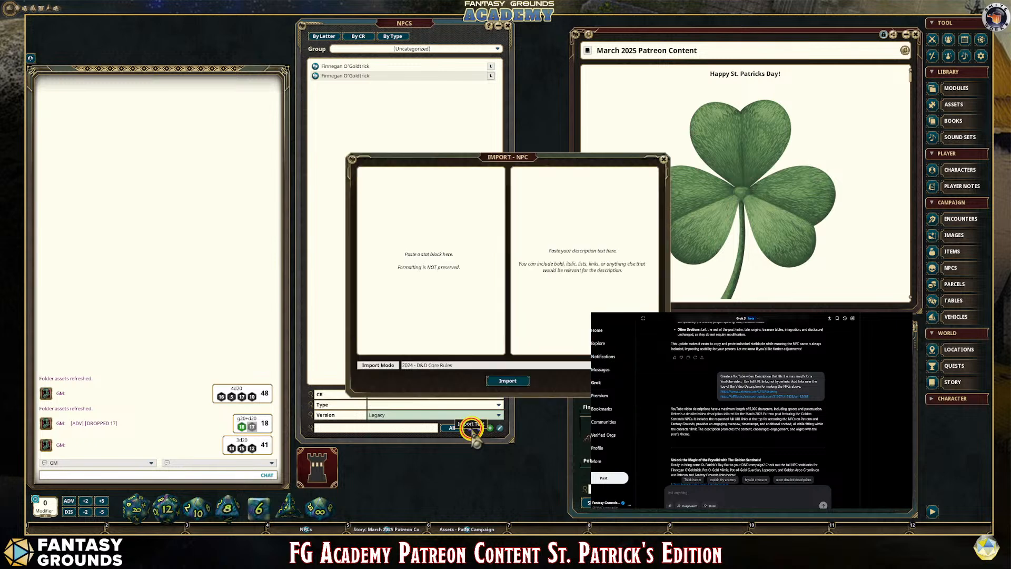
{"action": "left_click", "coordinate": [442, 366]}
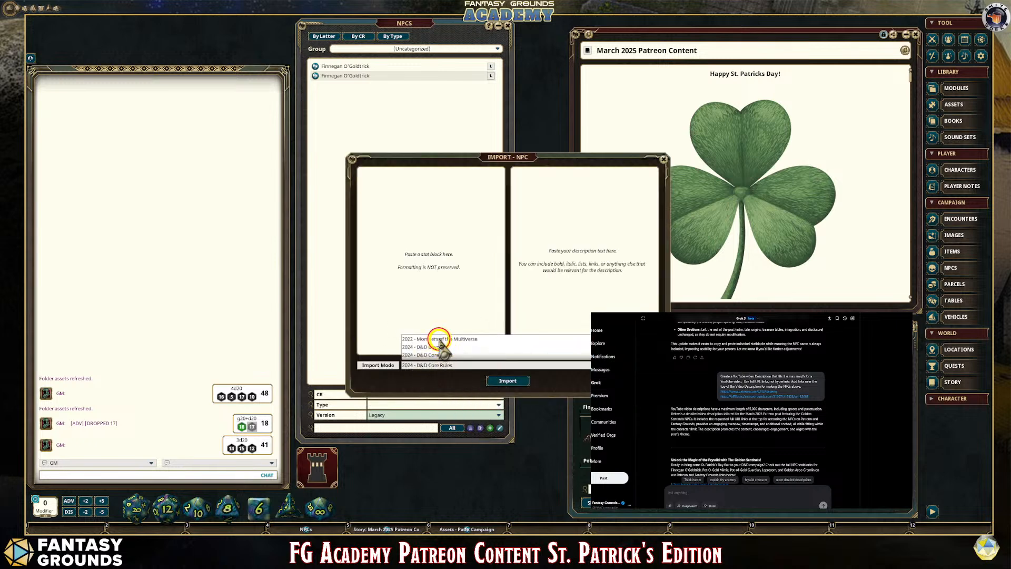
{"action": "left_click", "coordinate": [439, 339]}
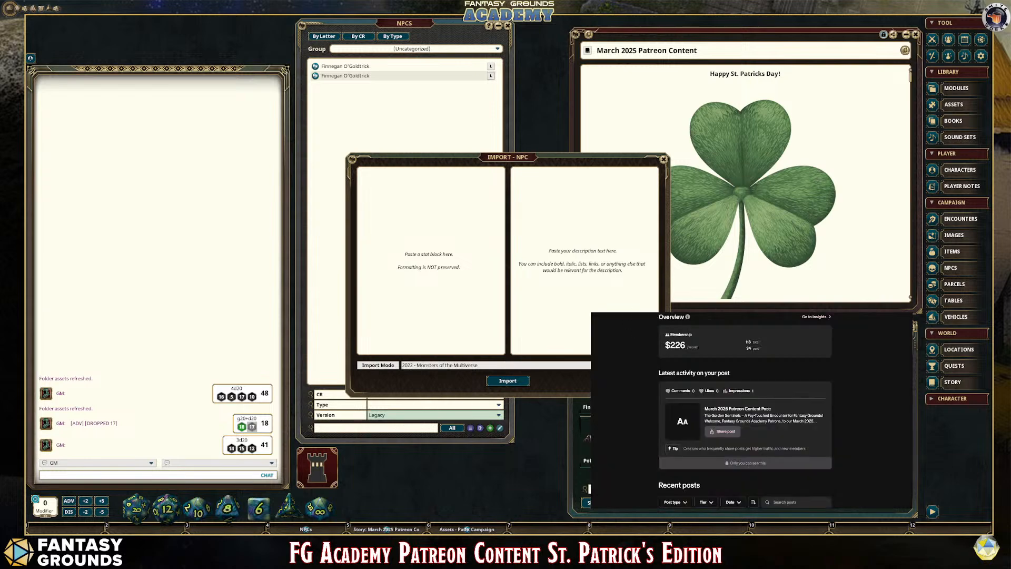
Look through the Grok conversation for the 2024 and Legacy 5e statblocks of the Golden Sentinels NPCs
{"action": "scroll", "coordinate": [765, 416], "scroll_direction": "up", "scroll_amount": 15}
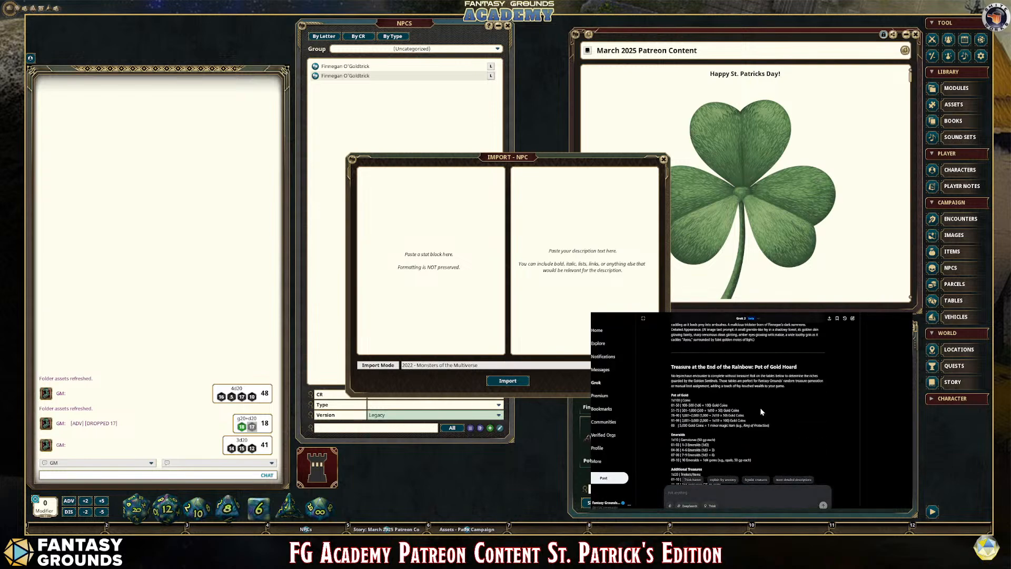
{"action": "scroll", "coordinate": [760, 411], "scroll_direction": "up", "scroll_amount": 5}
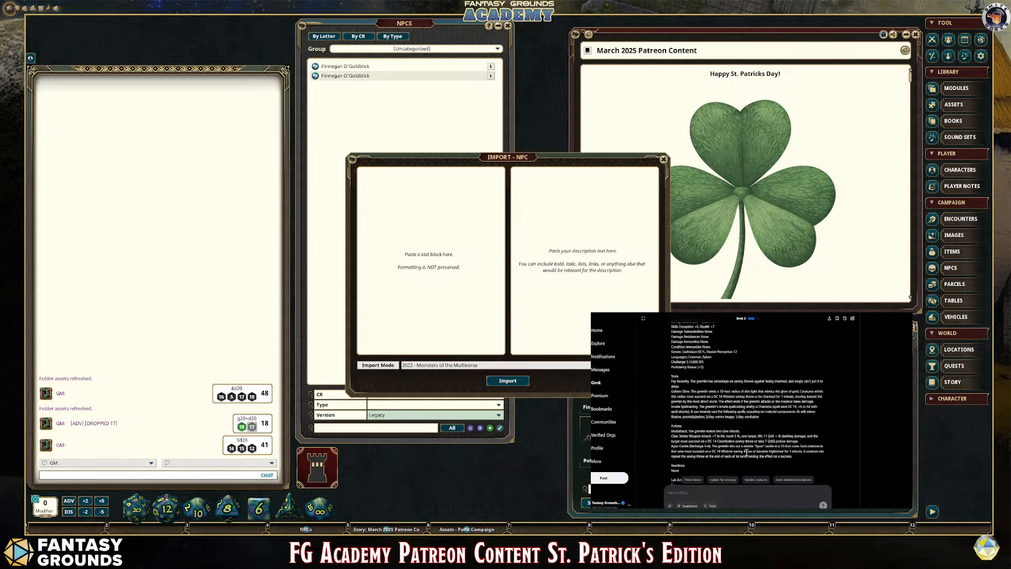
{"action": "scroll", "coordinate": [735, 451], "scroll_direction": "down", "scroll_amount": 3}
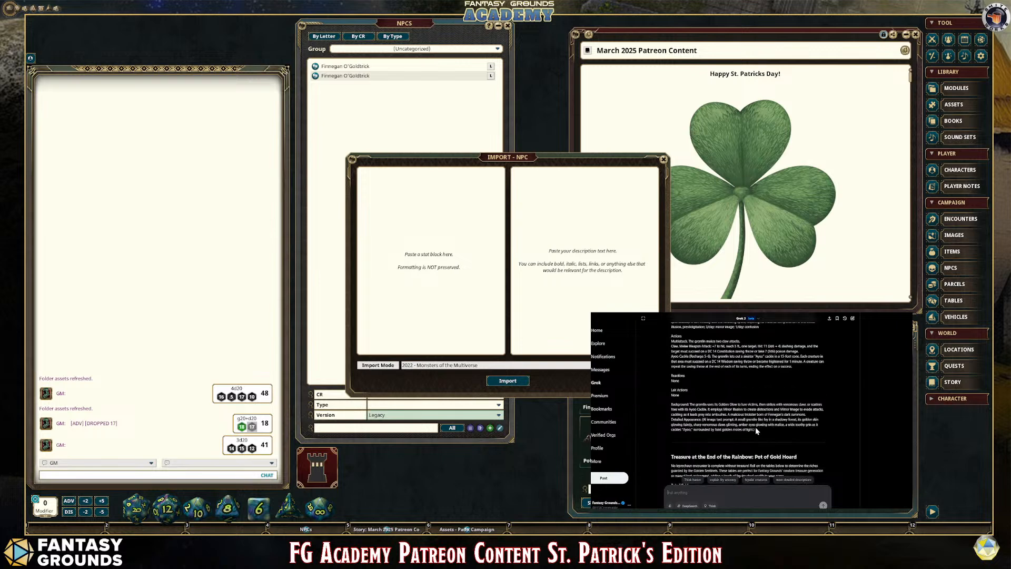
{"action": "scroll", "coordinate": [757, 431], "scroll_direction": "up", "scroll_amount": 10}
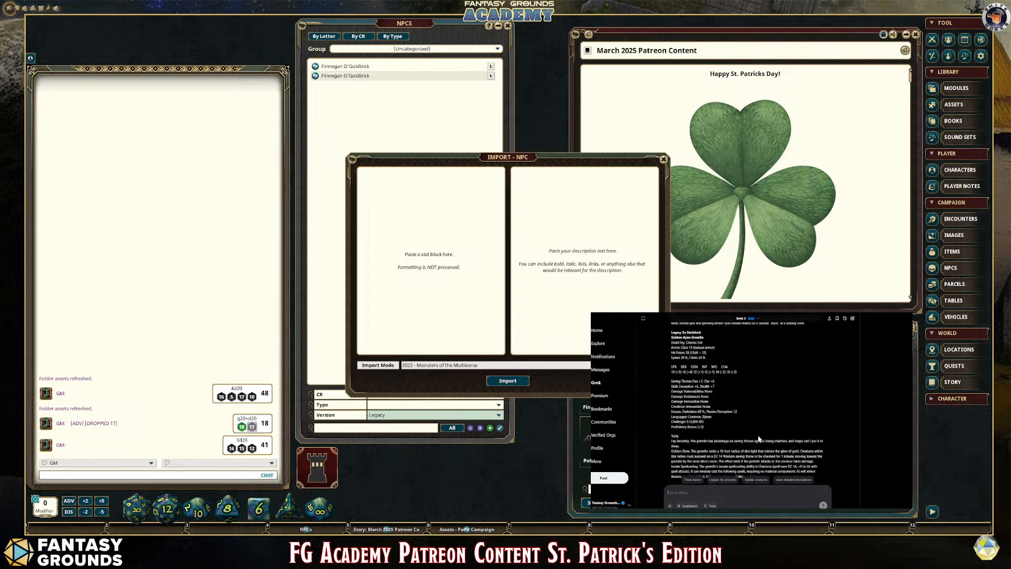
{"action": "scroll", "coordinate": [747, 411], "scroll_direction": "down", "scroll_amount": 10}
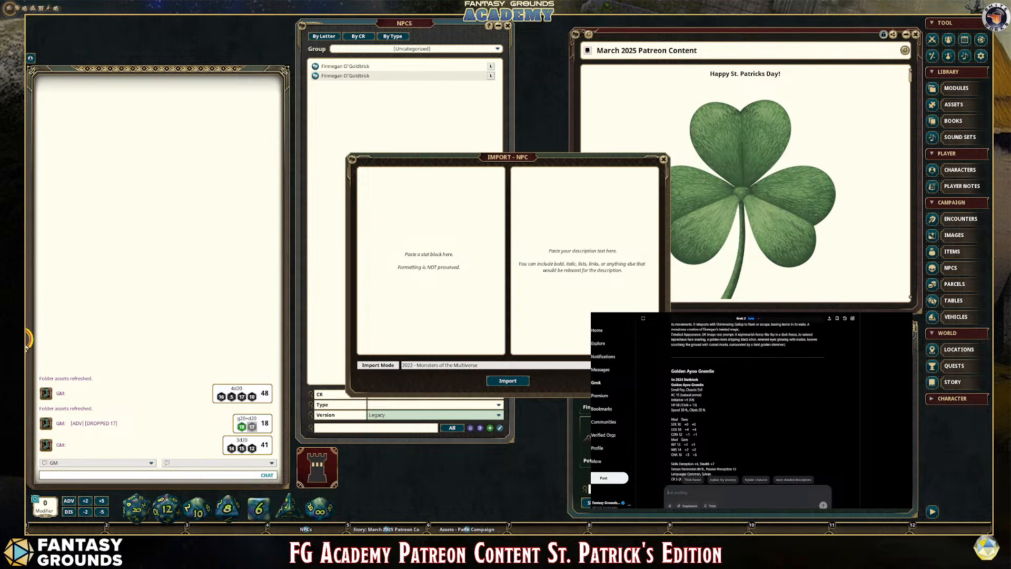
{"action": "scroll", "coordinate": [747, 411], "scroll_direction": "down", "scroll_amount": 10}
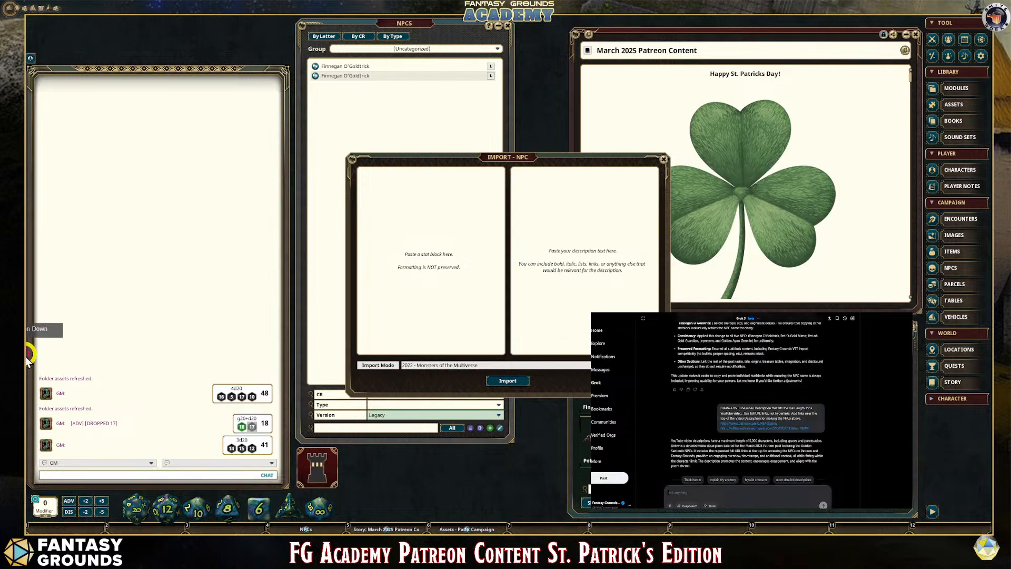
{"action": "scroll", "coordinate": [747, 410], "scroll_direction": "down", "scroll_amount": 5}
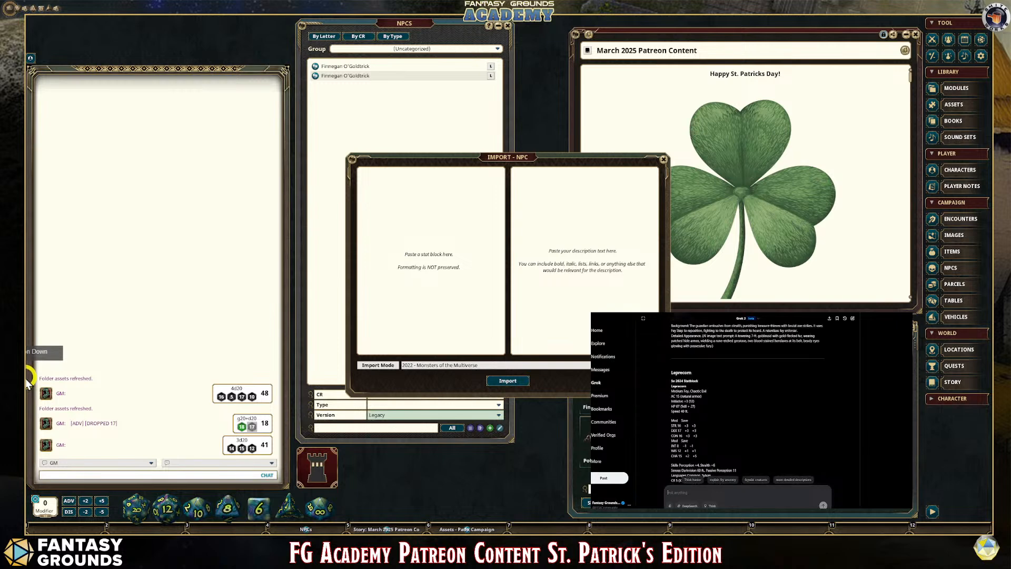
{"action": "scroll", "coordinate": [748, 411], "scroll_direction": "down", "scroll_amount": 10}
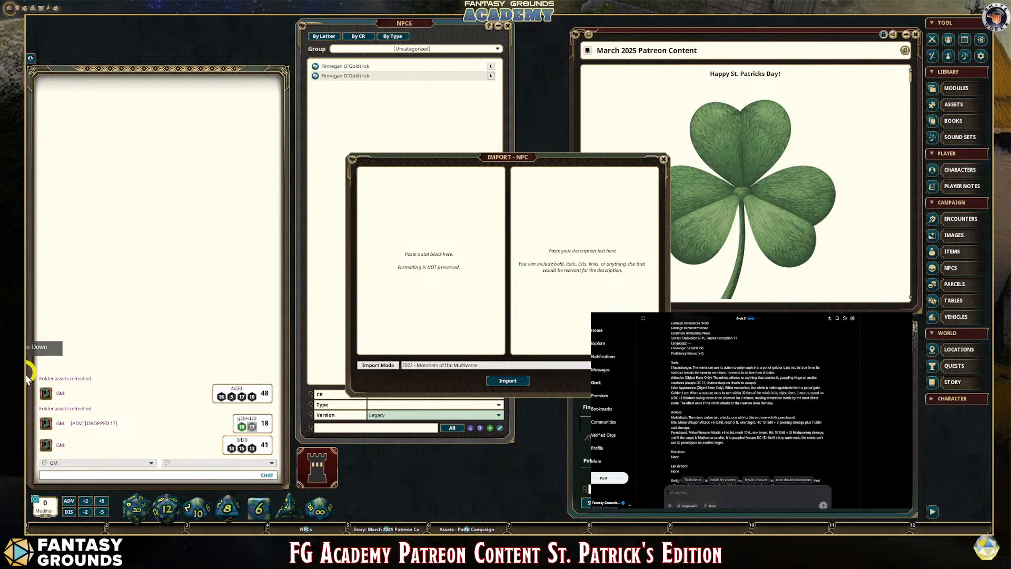
{"action": "scroll", "coordinate": [748, 410], "scroll_direction": "down", "scroll_amount": 5}
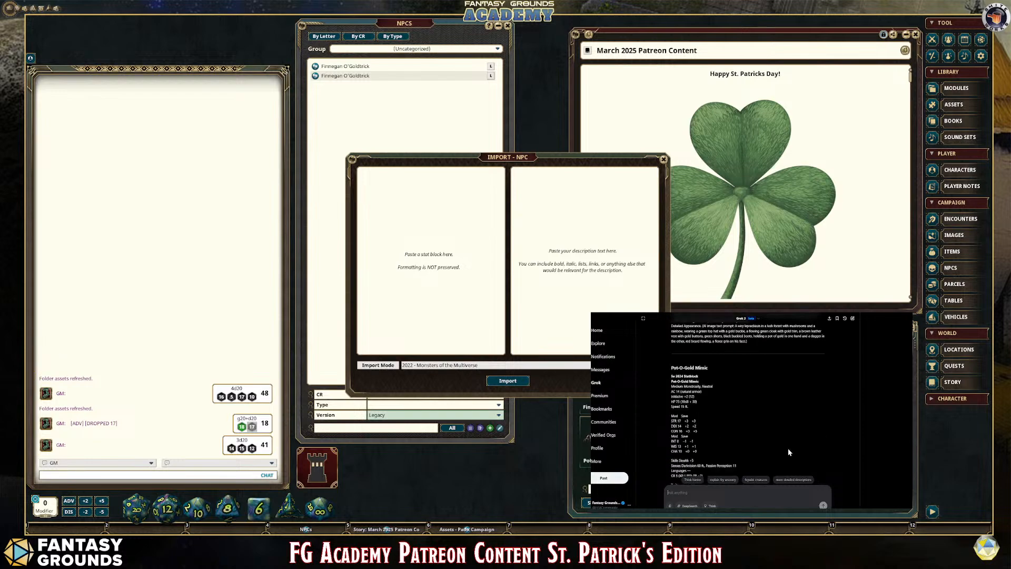
{"action": "scroll", "coordinate": [787, 446], "scroll_direction": "up", "scroll_amount": 20}
{"action": "scroll", "coordinate": [785, 444], "scroll_direction": "up", "scroll_amount": 15}
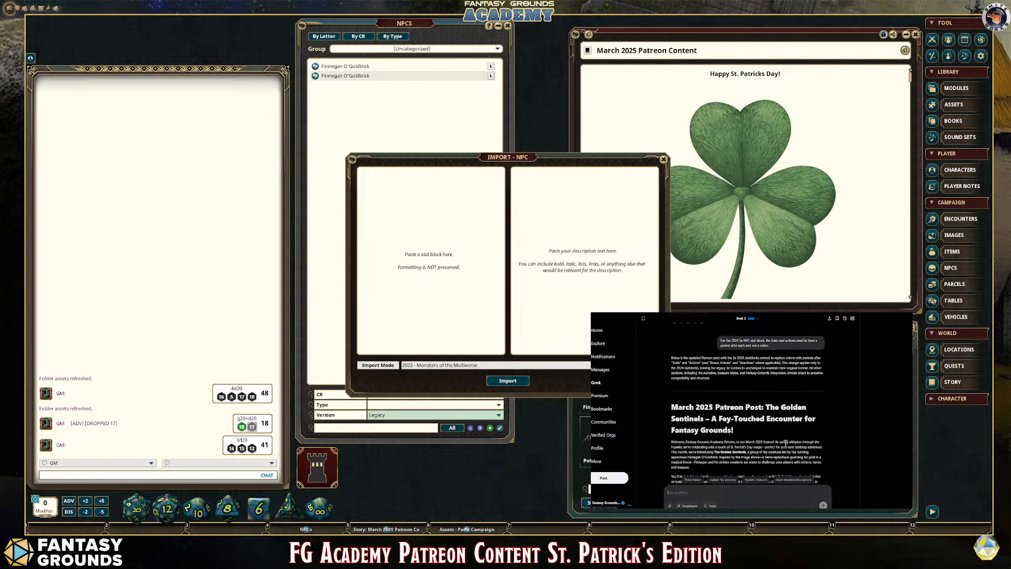
{"action": "scroll", "coordinate": [785, 444], "scroll_direction": "down", "scroll_amount": 15}
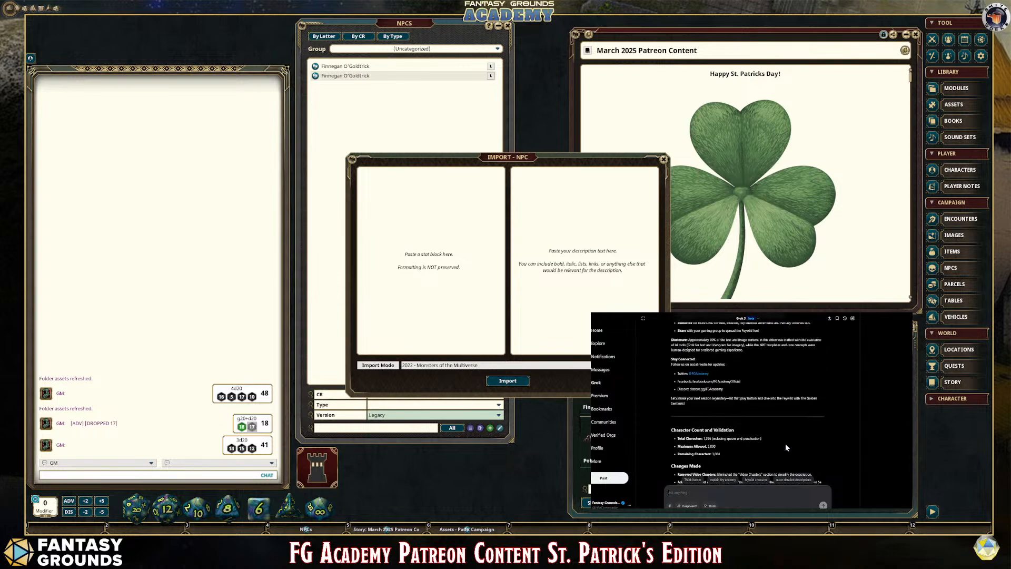
{"action": "scroll", "coordinate": [786, 448], "scroll_direction": "down", "scroll_amount": 10}
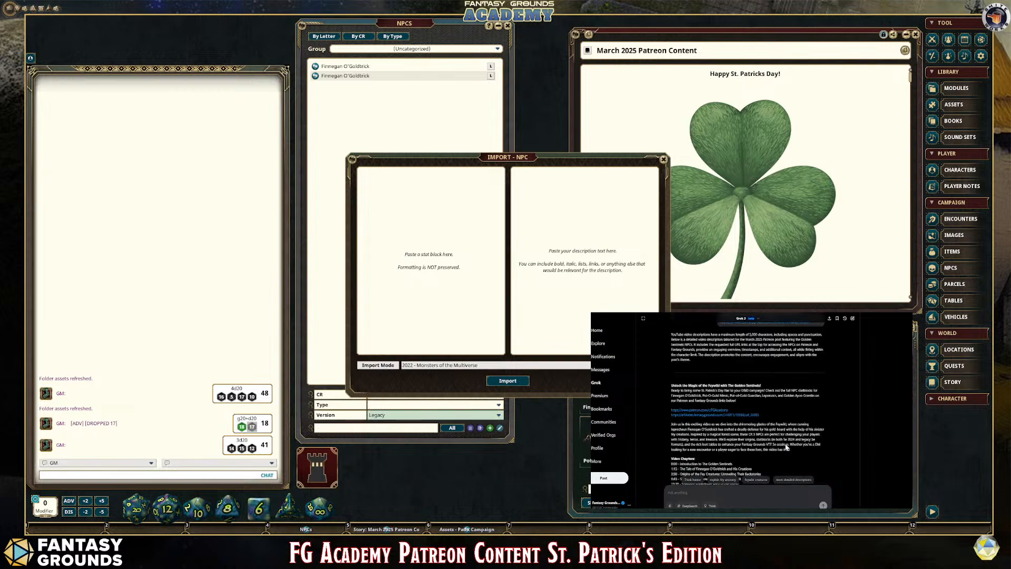
{"action": "scroll", "coordinate": [786, 447], "scroll_direction": "up", "scroll_amount": 10}
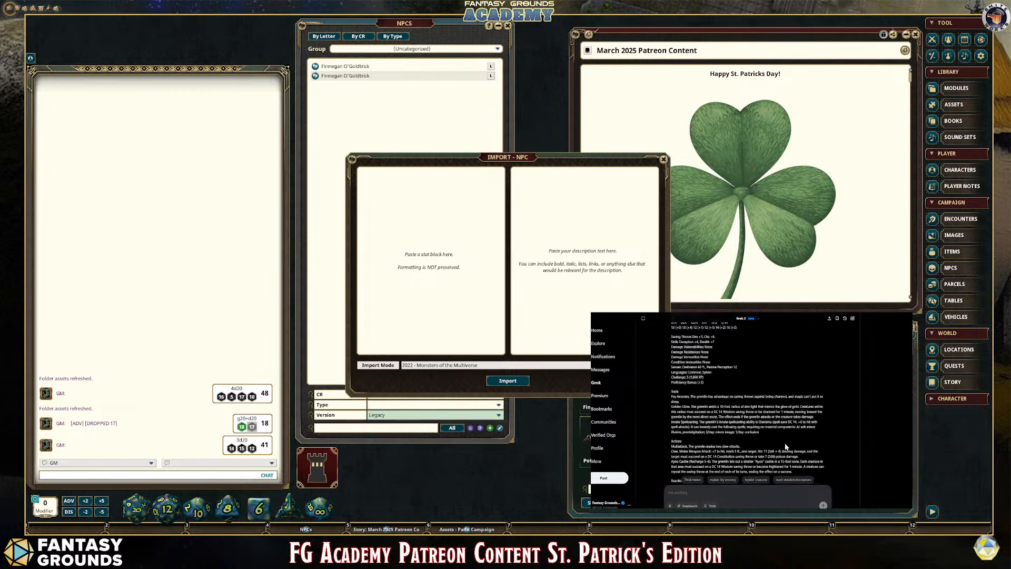
{"action": "scroll", "coordinate": [785, 446], "scroll_direction": "up", "scroll_amount": 5}
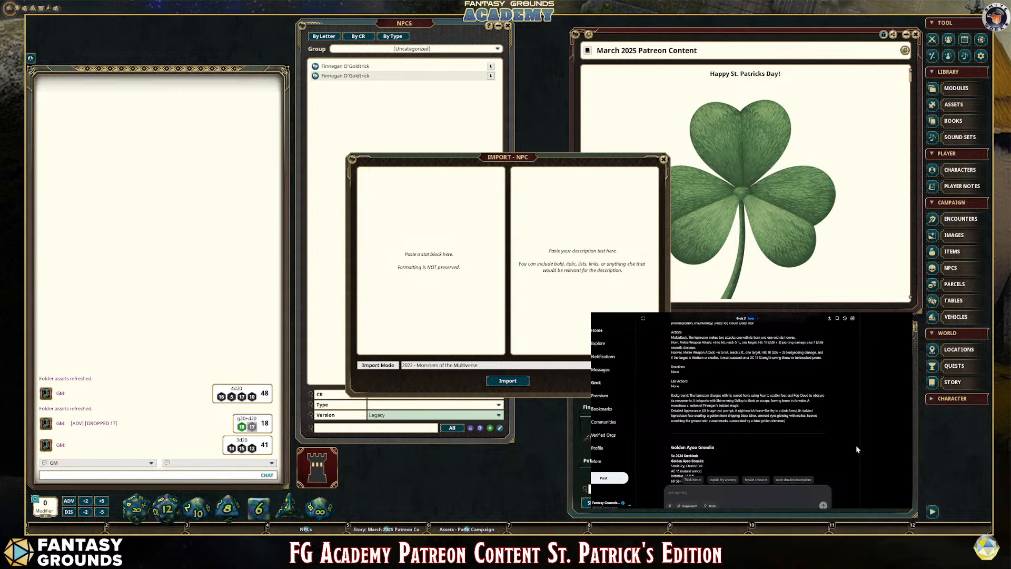
{"action": "scroll", "coordinate": [785, 446], "scroll_direction": "up", "scroll_amount": 5}
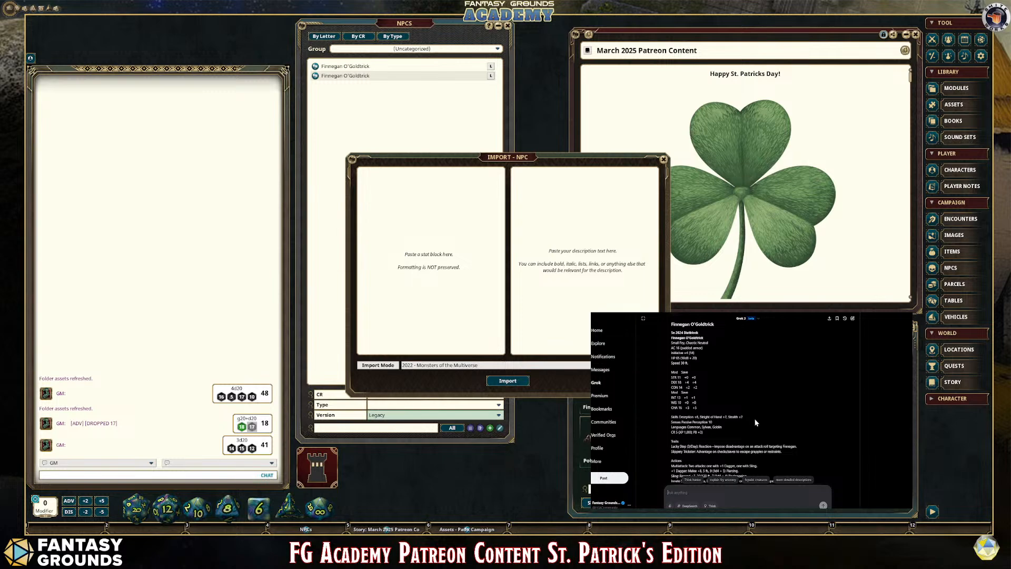
{"action": "scroll", "coordinate": [731, 450], "scroll_direction": "down", "scroll_amount": 5}
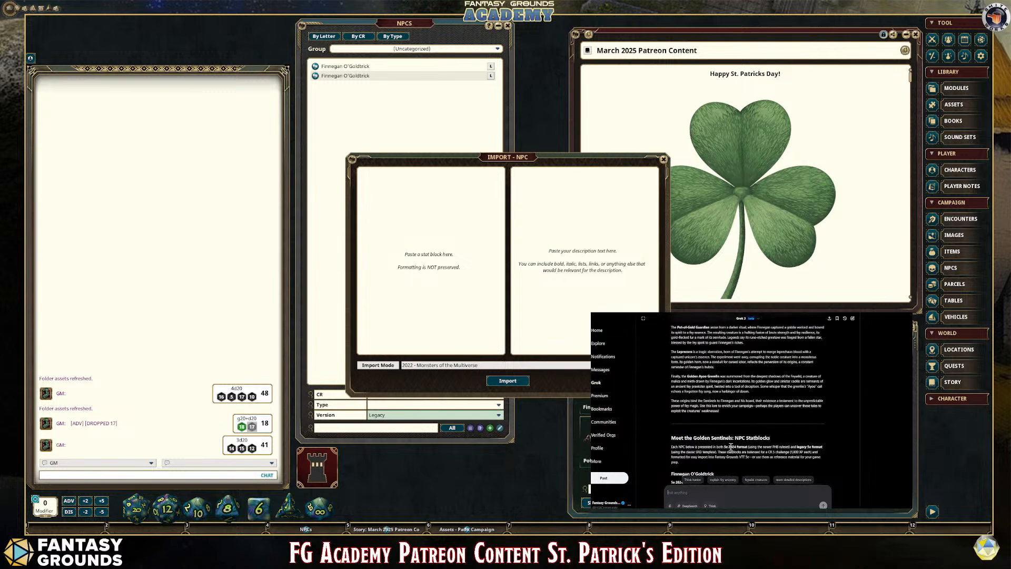
{"action": "scroll", "coordinate": [731, 446], "scroll_direction": "down", "scroll_amount": 5}
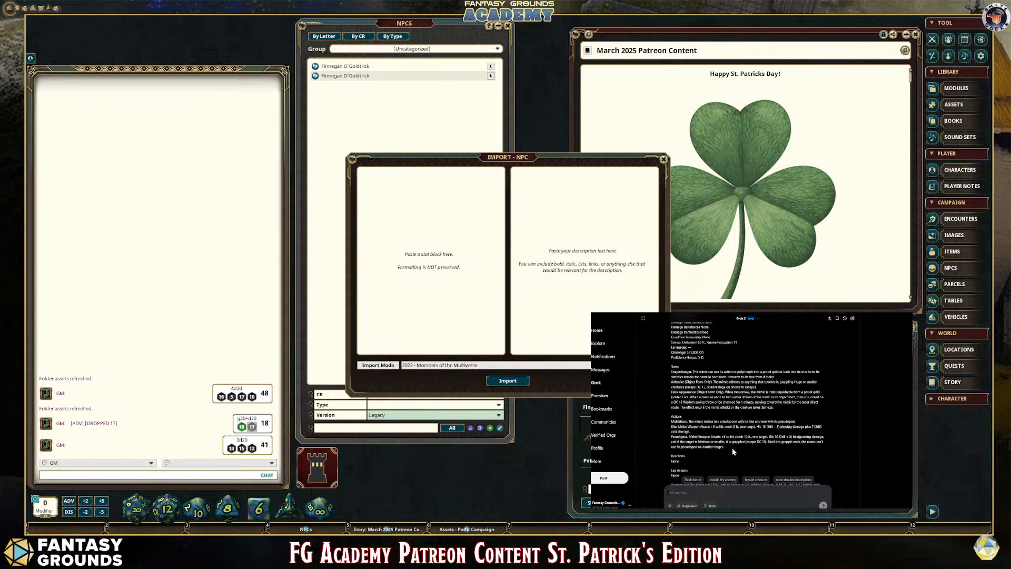
{"action": "scroll", "coordinate": [732, 451], "scroll_direction": "up", "scroll_amount": 2}
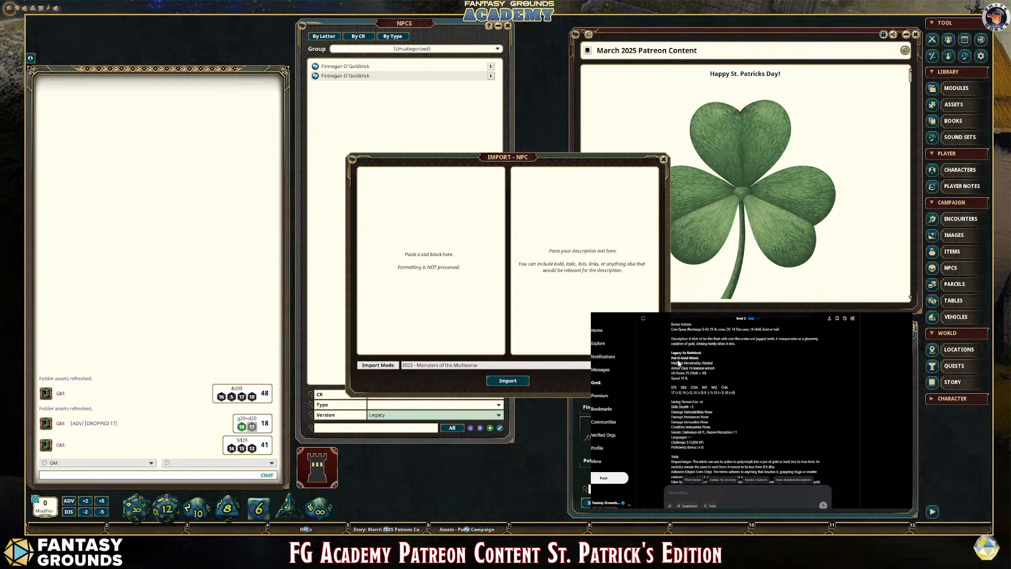
{"action": "scroll", "coordinate": [766, 409], "scroll_direction": "up", "scroll_amount": 5}
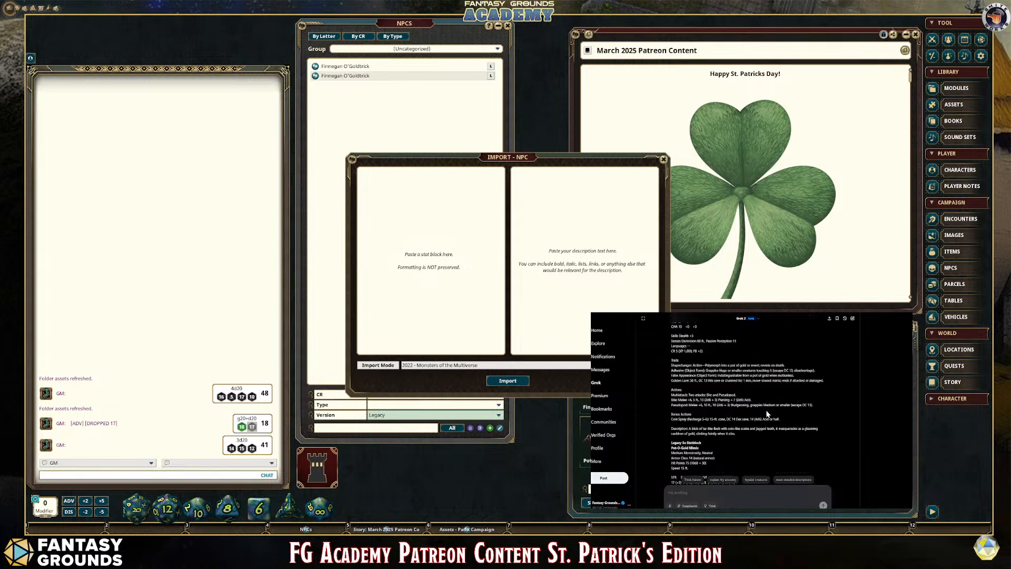
Copy Finnegan O'Goldtrick's Legacy 5e statblock from Grok, name through Lair Actions, and paste it as the import's stat block text
{"action": "scroll", "coordinate": [767, 414], "scroll_direction": "up", "scroll_amount": 5}
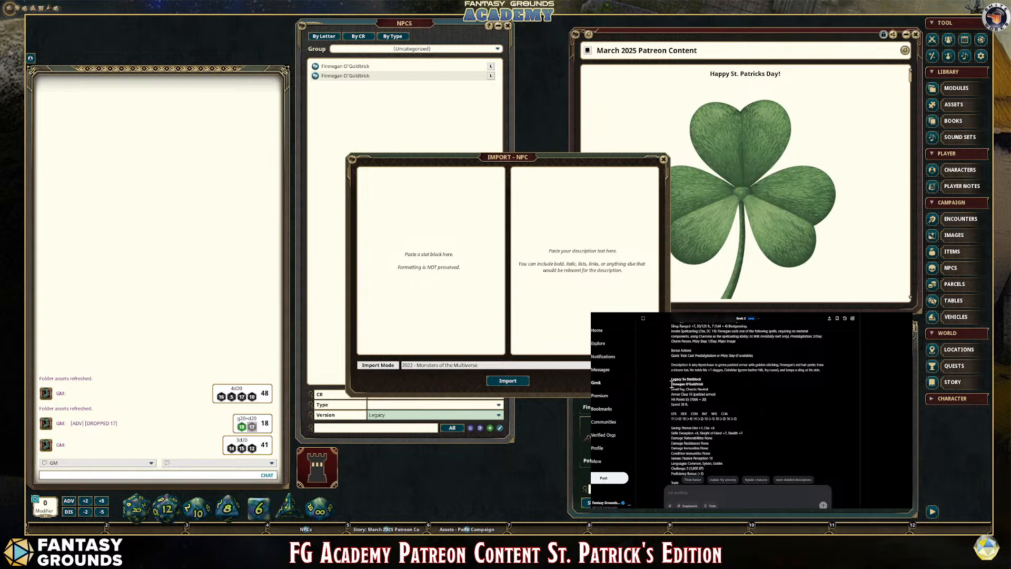
{"action": "left_click_drag", "start_coordinate": [726, 467], "coordinate": [812, 433]}
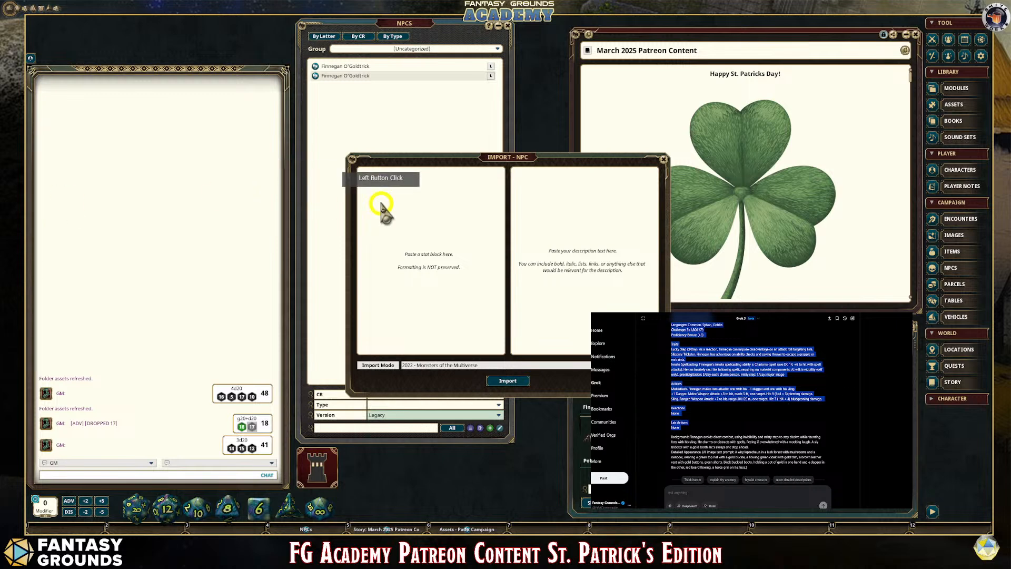
{"action": "left_click", "coordinate": [400, 196]}
{"action": "key", "text": "ctrl+v"}
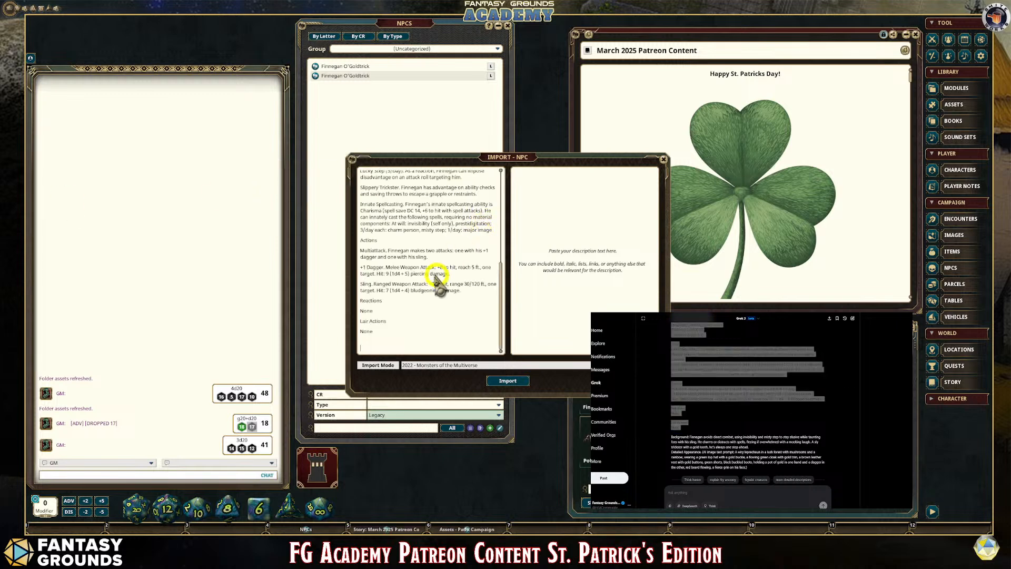
{"action": "scroll", "coordinate": [436, 273], "scroll_direction": "up", "scroll_amount": 10}
{"action": "scroll", "coordinate": [435, 277], "scroll_direction": "up", "scroll_amount": 2}
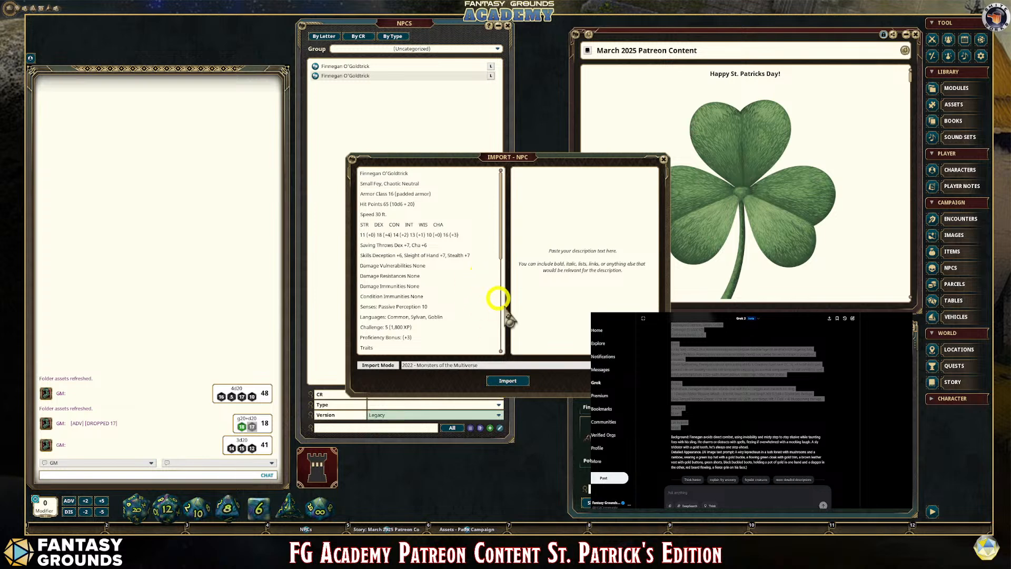
Move the import window clear of Grok, then copy Finnegan's Background and Detailed Appearance paragraphs into the import description
{"action": "left_click_drag", "start_coordinate": [507, 156], "coordinate": [417, 105]}
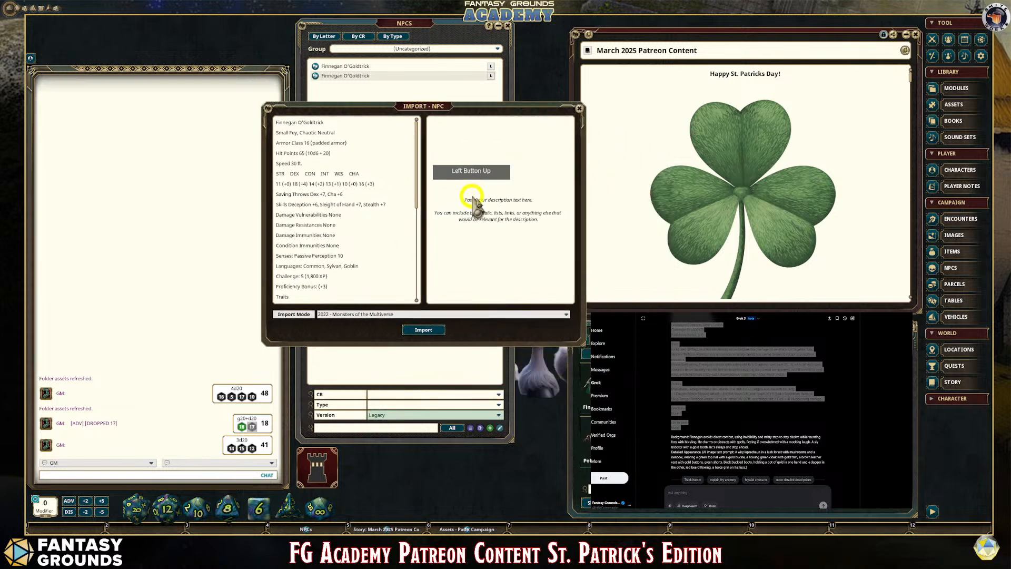
{"action": "left_click", "coordinate": [778, 456]}
{"action": "triple_click", "coordinate": [691, 447]}
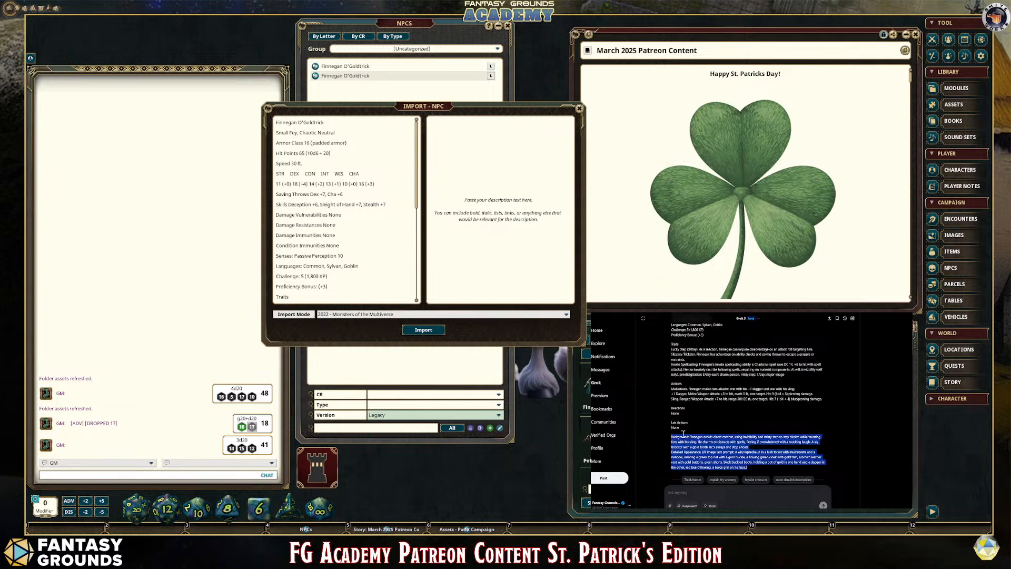
{"action": "left_click", "coordinate": [457, 138]}
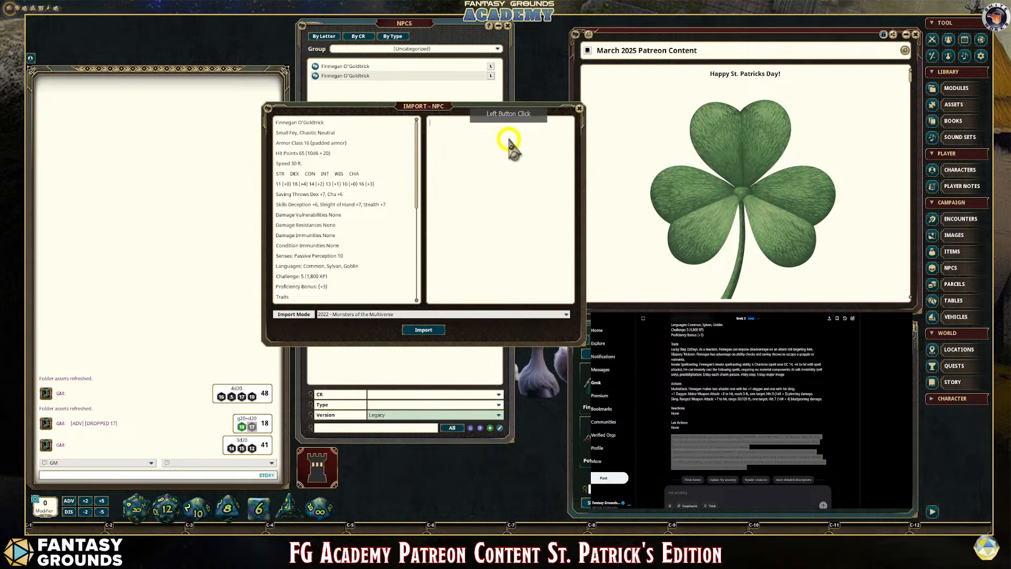
{"action": "type", "text": "Background: Finnegan avoids direct combat, using invisibility or misty step to stay elusive while taunting foes with his sling. He charms or distracts with spells, fleeing if overwhelmed with a mocking laugh. A sly trickster with a gold tooth, he's always one step ahead.  Detailed Appearance. (AI image text prompt: A wiry leprechaun in a lush forest with mushrooms and a rainbow, wearing a green top hat with a gold buckle, a flowing green cloak with gold trim, a brown leather vest with gold buttons, green shorts, black buckled boots, holding a pot of gold in one hand and a dagger in the other, red beard flowing, a fierce grin on his face.)"}
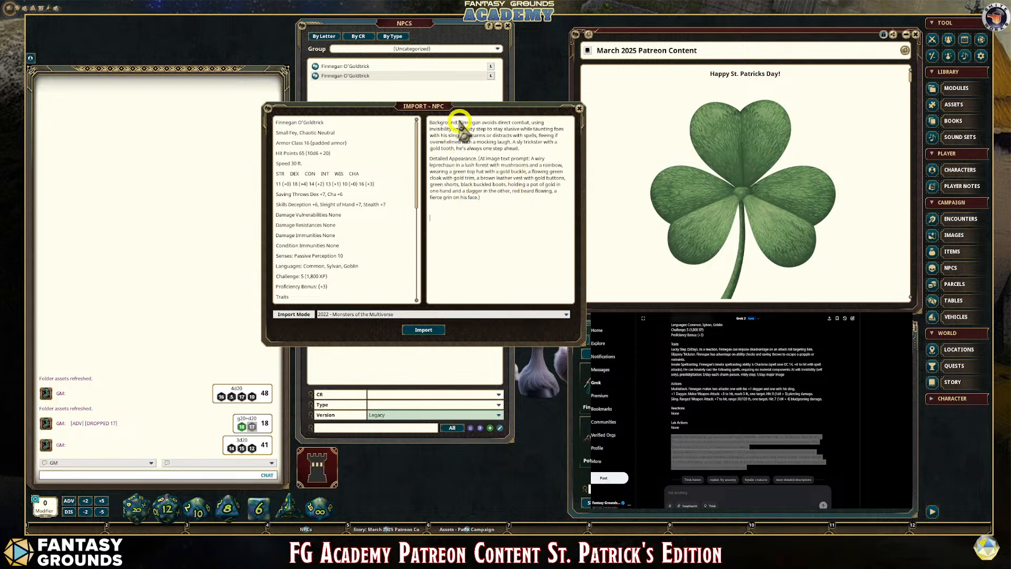
Make the "Background:" label in the description bold and import Finnegan O'Goldtrick
{"action": "left_click_drag", "start_coordinate": [461, 124], "coordinate": [429, 122]}
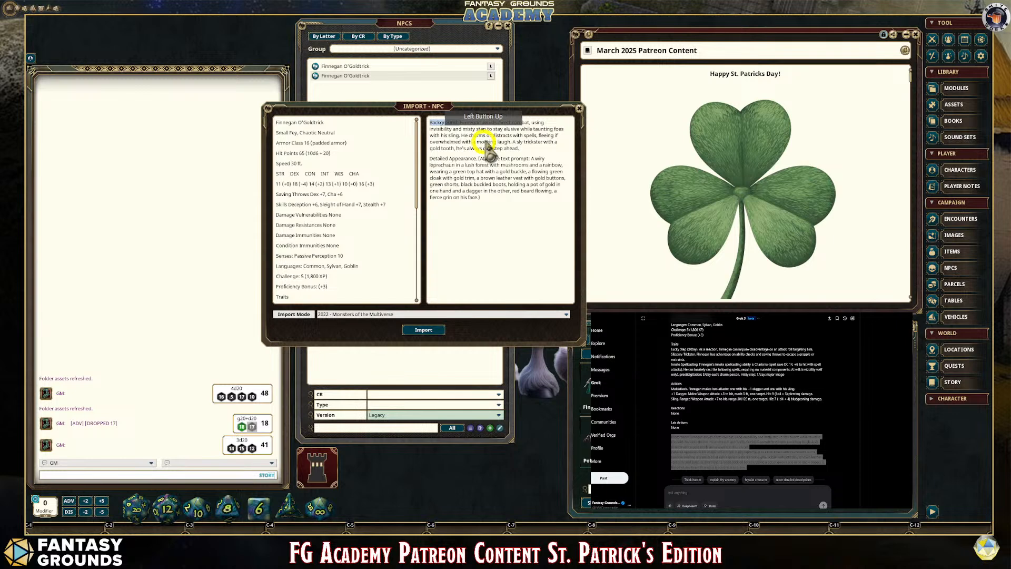
{"action": "left_click", "coordinate": [513, 213]}
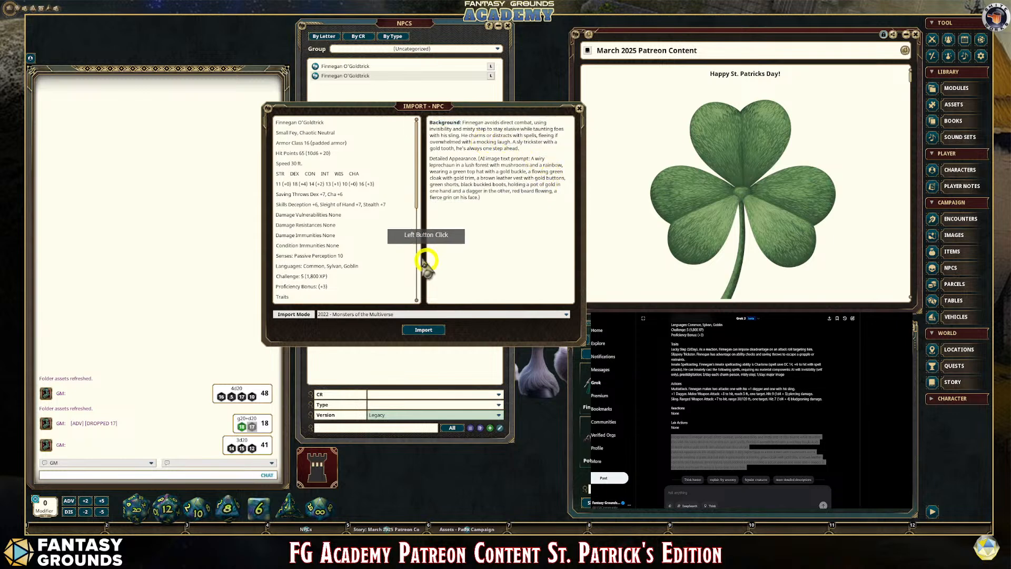
{"action": "left_click", "coordinate": [431, 332]}
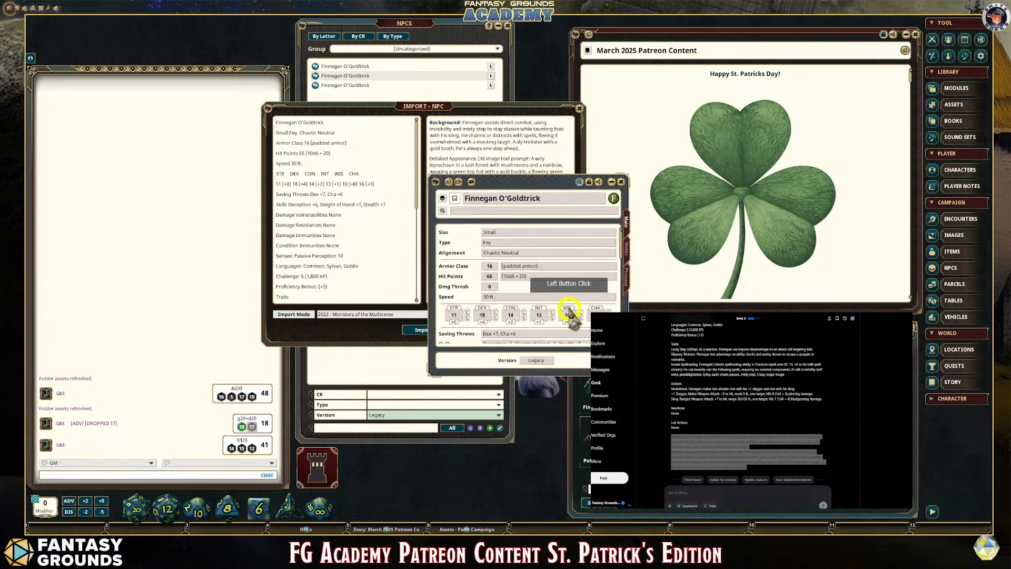
Place the imported Finnegan O'Goldtrick sheet beside the import window and examine its ability scores, saving throws and skills
{"action": "scroll", "coordinate": [570, 311], "scroll_direction": "down", "scroll_amount": 3}
{"action": "scroll", "coordinate": [570, 310], "scroll_direction": "down", "scroll_amount": 2}
{"action": "left_click_drag", "start_coordinate": [516, 195], "coordinate": [666, 116]}
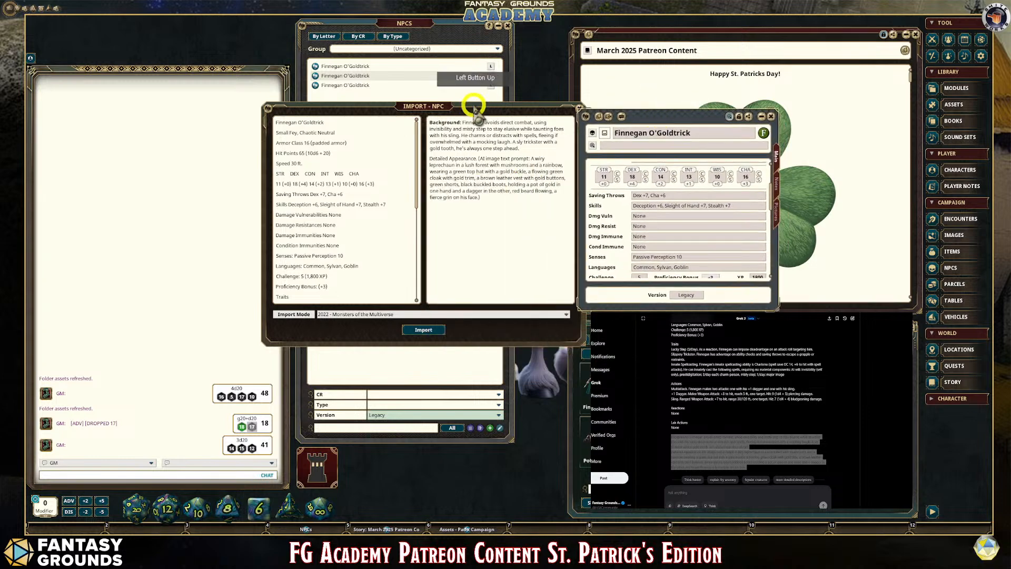
Separate the import window and Finnegan O'Goldtrick's sheet, then enlarge the sheet to review its traits and actions
{"action": "left_click_drag", "start_coordinate": [468, 104], "coordinate": [386, 90]}
{"action": "left_click_drag", "start_coordinate": [622, 116], "coordinate": [555, 36]}
{"action": "left_click_drag", "start_coordinate": [620, 223], "coordinate": [637, 306]}
{"action": "scroll", "coordinate": [638, 305], "scroll_direction": "up", "scroll_amount": 5}
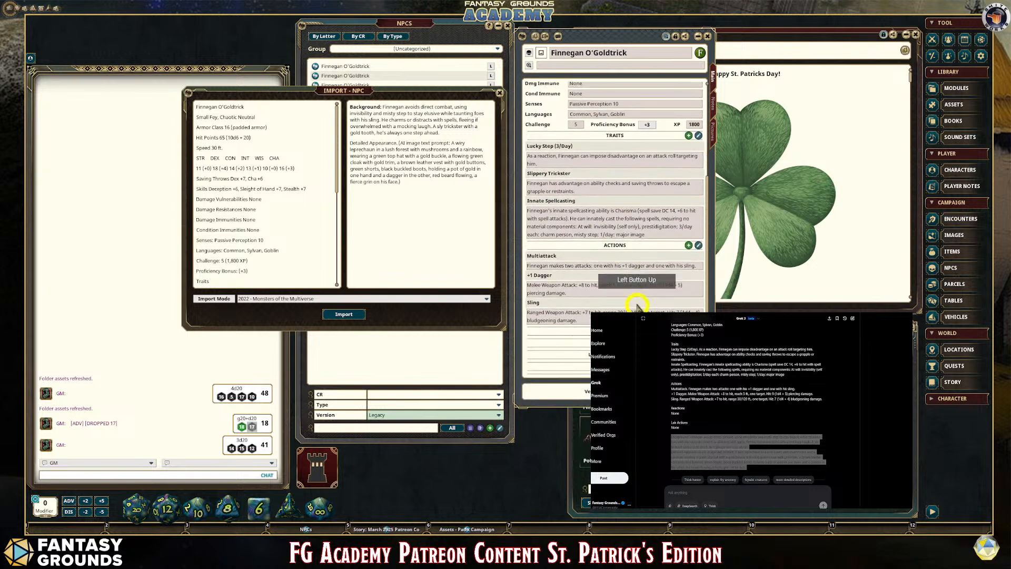
Examine the sheet's notes from Background through Lair Actions and compare them with the import's stat block text
{"action": "left_click", "coordinate": [713, 106]}
{"action": "scroll", "coordinate": [617, 242], "scroll_direction": "down", "scroll_amount": 5}
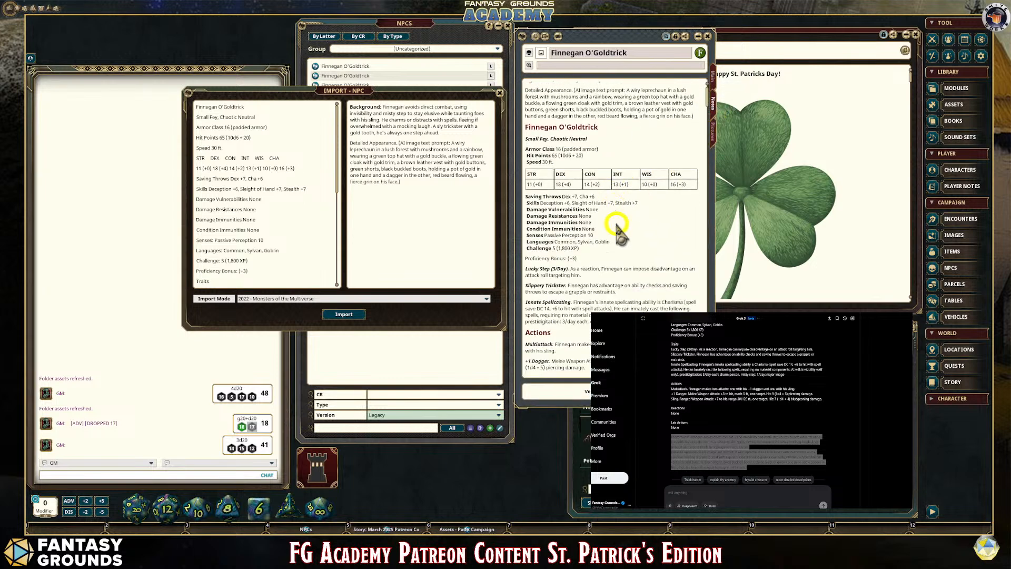
{"action": "scroll", "coordinate": [614, 273], "scroll_direction": "down", "scroll_amount": 5}
{"action": "scroll", "coordinate": [605, 284], "scroll_direction": "up", "scroll_amount": 5}
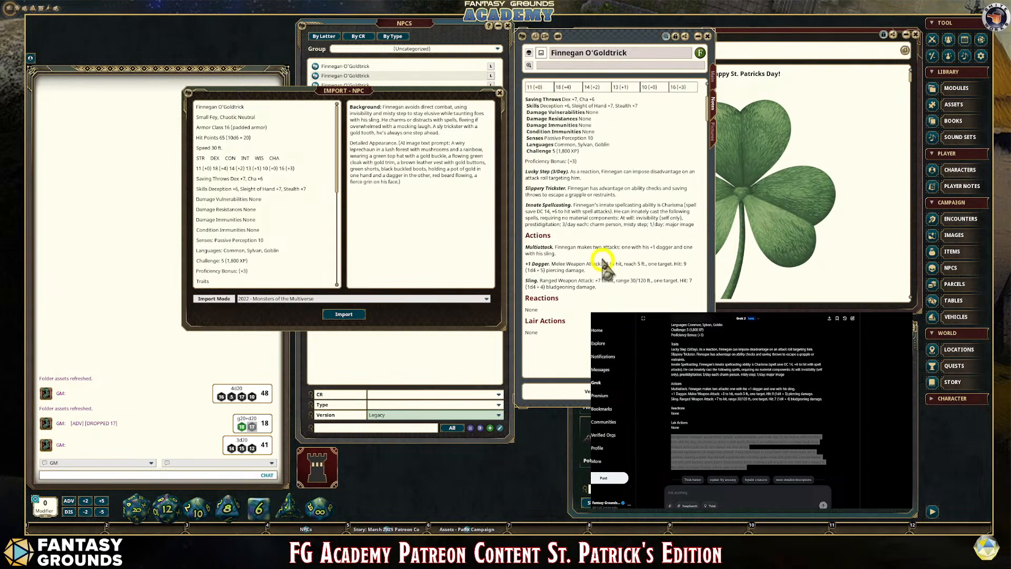
{"action": "scroll", "coordinate": [598, 258], "scroll_direction": "up", "scroll_amount": 3}
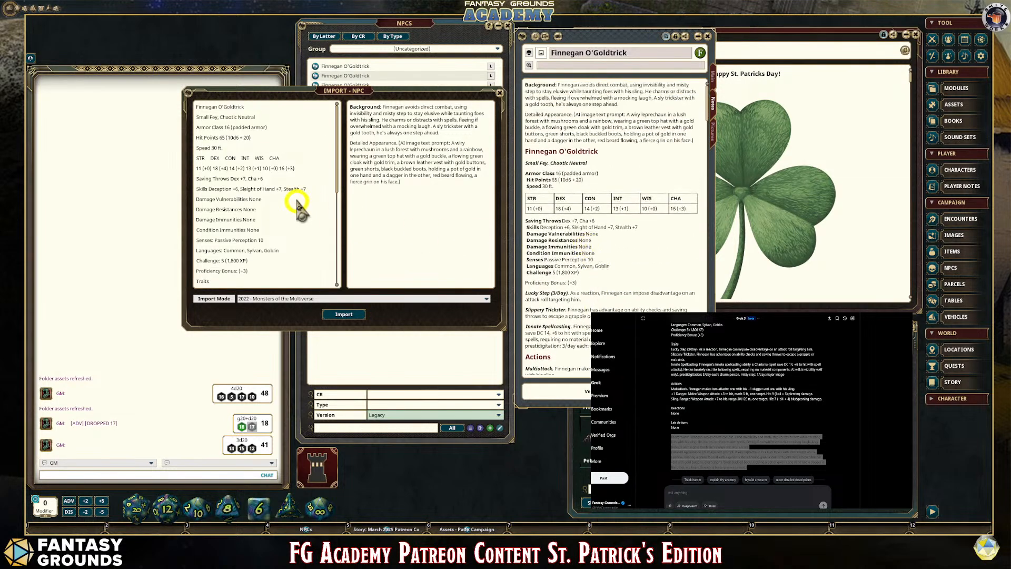
{"action": "scroll", "coordinate": [269, 196], "scroll_direction": "down", "scroll_amount": 3}
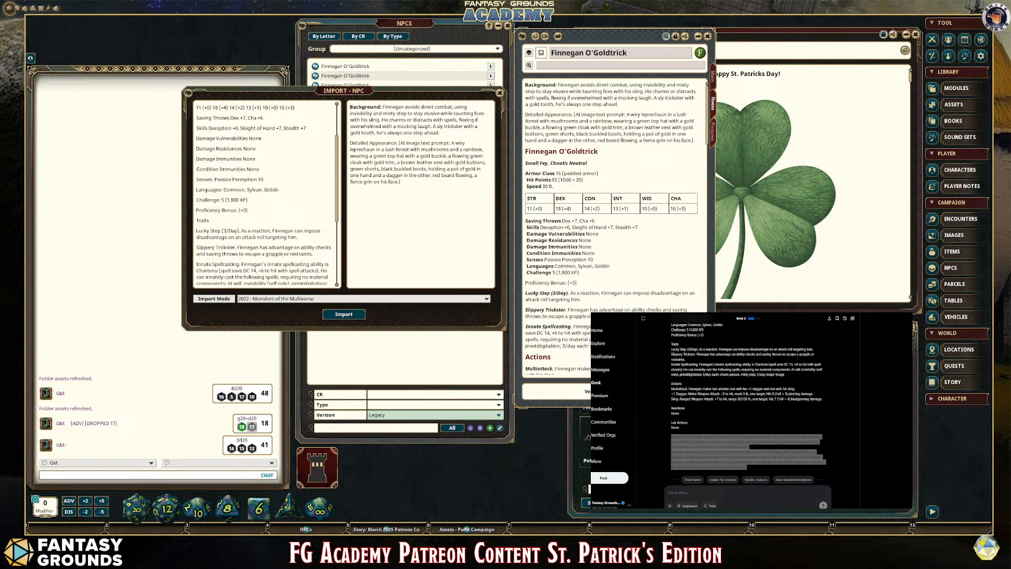
Switch from Grok to the Patreon page, find the March 2025 Patreon Content Post and like it
{"action": "scroll", "coordinate": [821, 408], "scroll_direction": "up", "scroll_amount": 10}
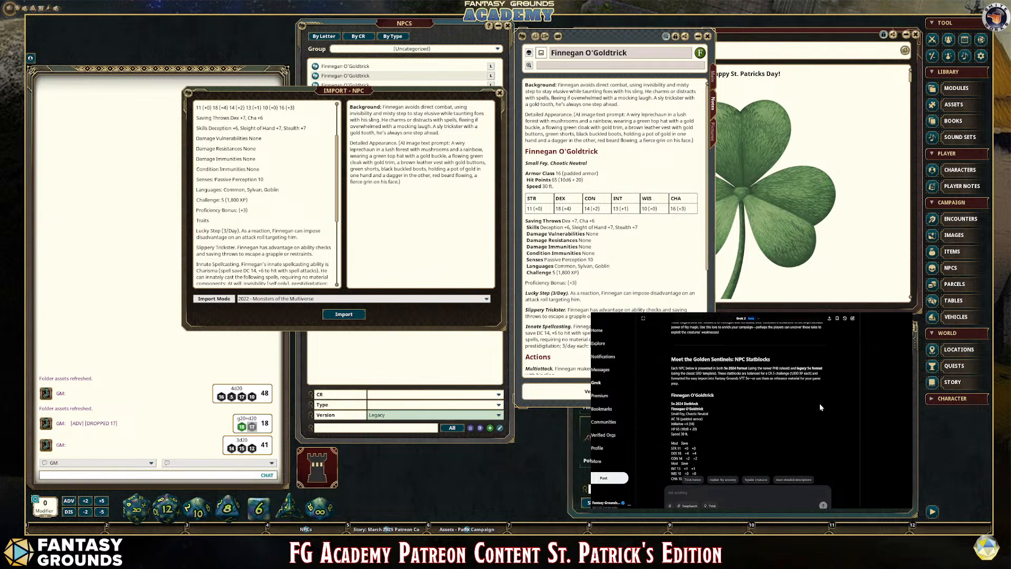
{"action": "scroll", "coordinate": [819, 402], "scroll_direction": "up", "scroll_amount": 2}
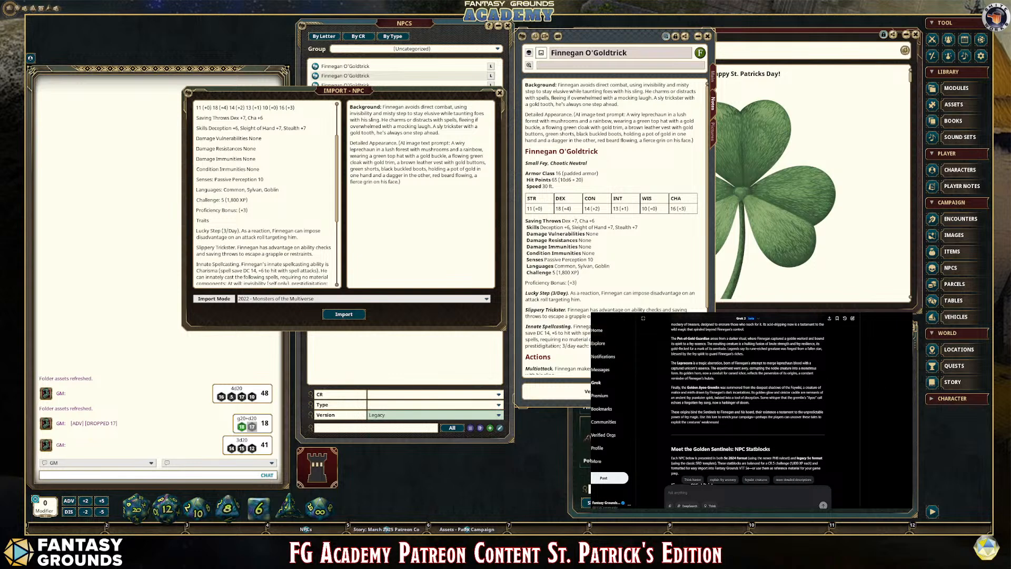
{"action": "key", "text": "ctrl+Tab"}
{"action": "scroll", "coordinate": [784, 435], "scroll_direction": "down", "scroll_amount": 2}
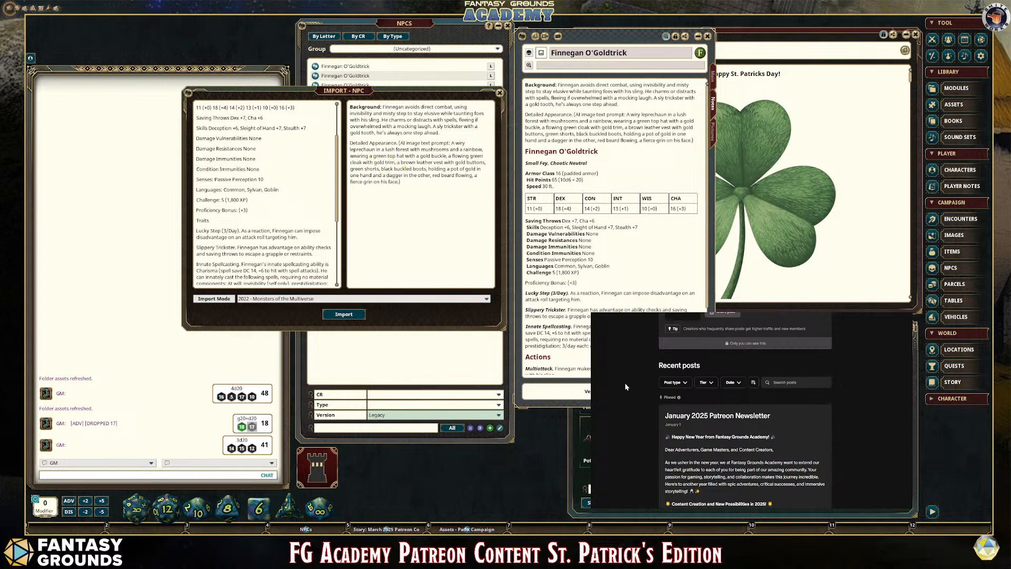
{"action": "scroll", "coordinate": [625, 383], "scroll_direction": "up", "scroll_amount": 1}
{"action": "scroll", "coordinate": [624, 384], "scroll_direction": "down", "scroll_amount": 4}
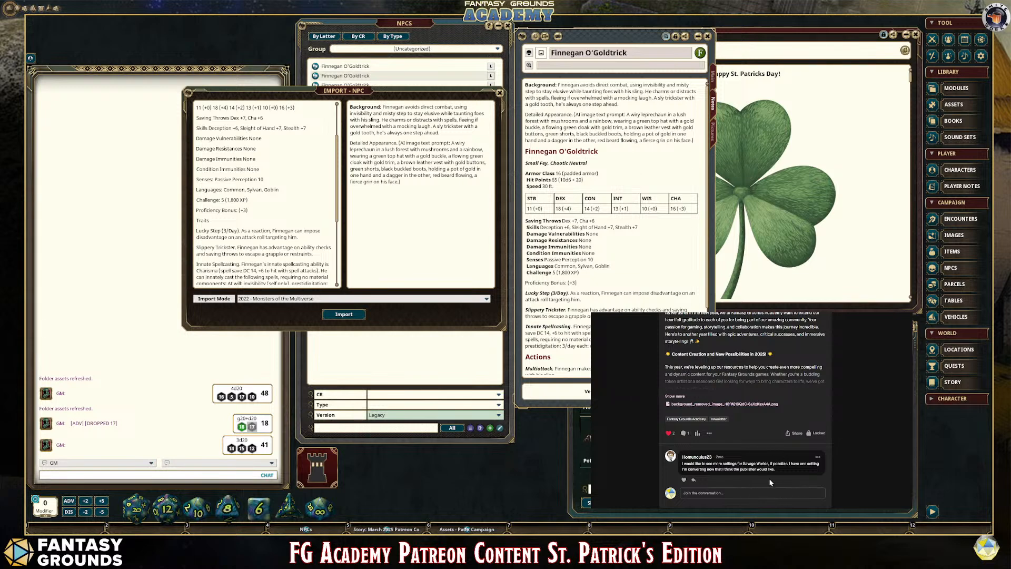
{"action": "scroll", "coordinate": [769, 478], "scroll_direction": "up", "scroll_amount": 3}
{"action": "scroll", "coordinate": [768, 478], "scroll_direction": "down", "scroll_amount": 5}
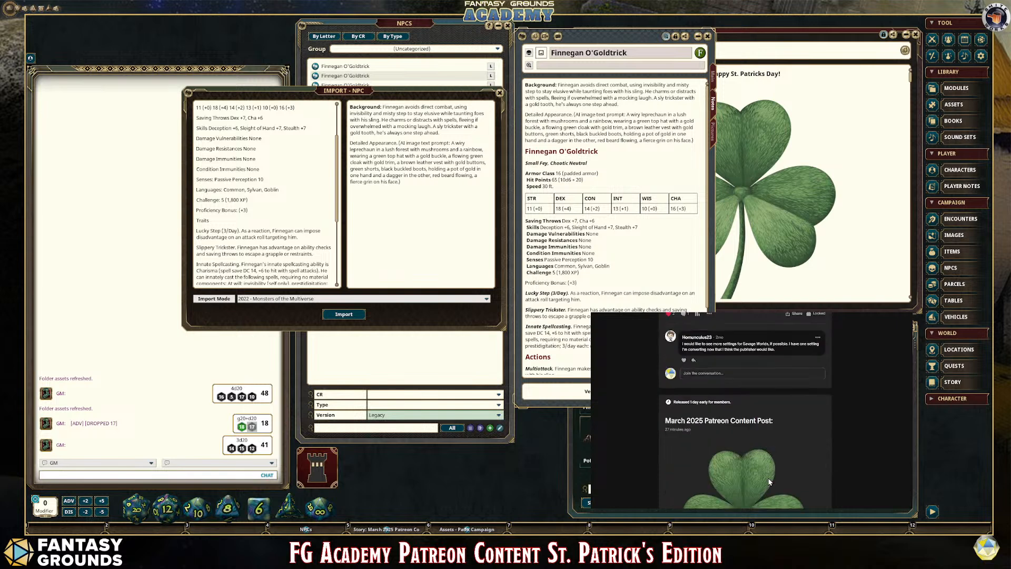
{"action": "scroll", "coordinate": [769, 480], "scroll_direction": "down", "scroll_amount": 5}
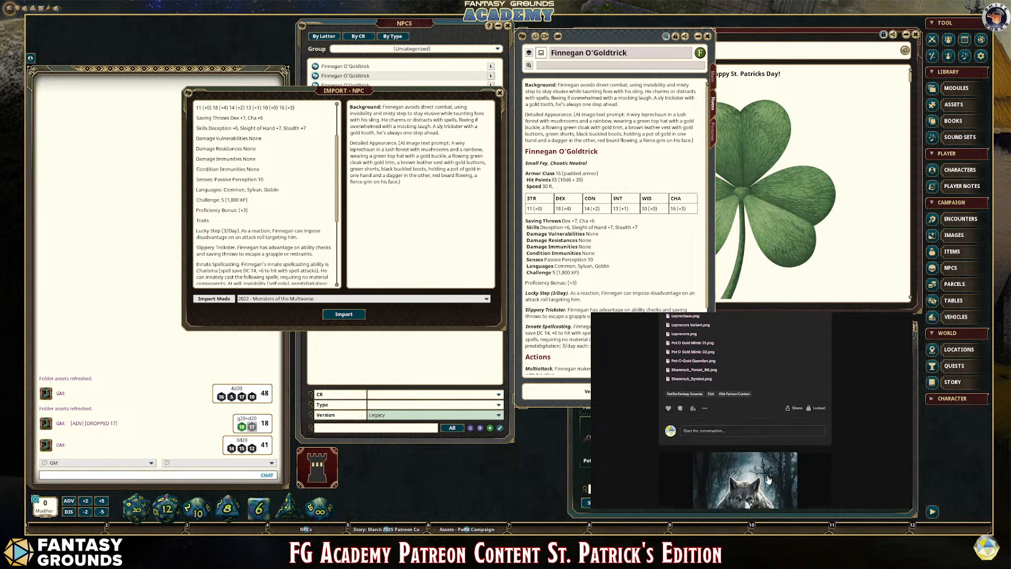
{"action": "left_click", "coordinate": [668, 408]}
Return to Grok and examine Finnegan O'Goldtrick's 5e 2024 statblock through its bonus actions and description
{"action": "left_click", "coordinate": [622, 314]}
{"action": "scroll", "coordinate": [763, 429], "scroll_direction": "down", "scroll_amount": 2}
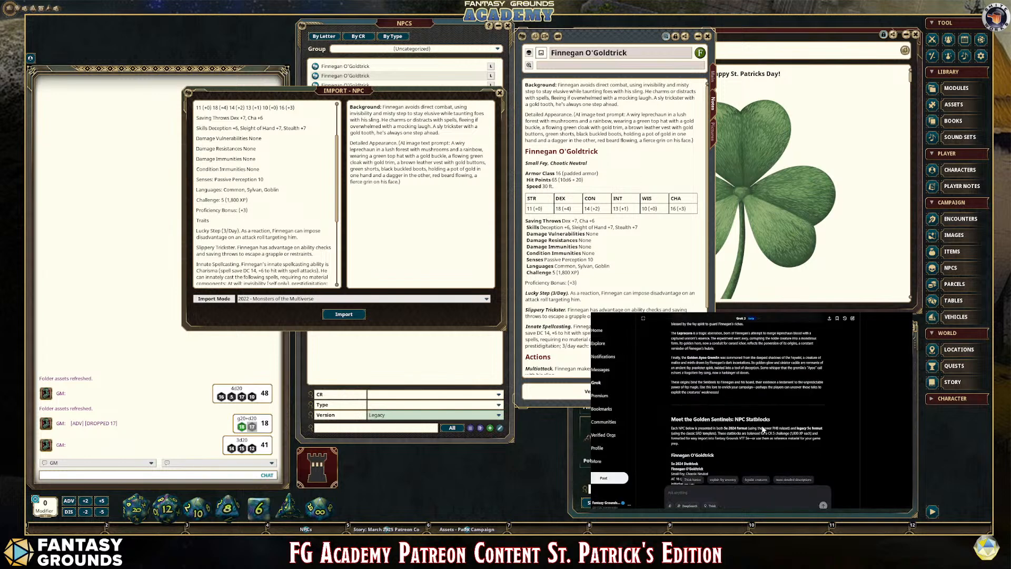
{"action": "scroll", "coordinate": [762, 430], "scroll_direction": "down", "scroll_amount": 3}
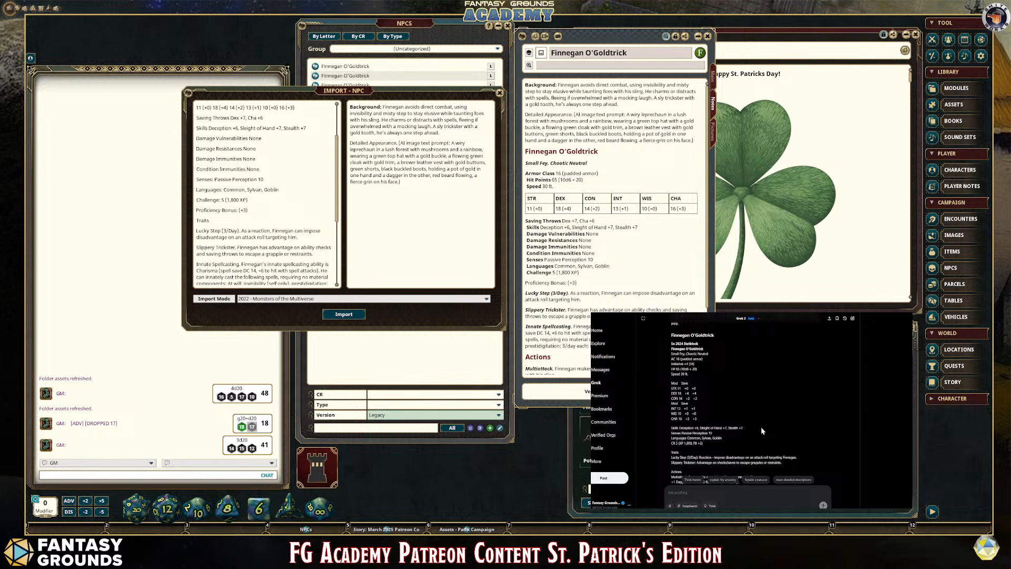
{"action": "scroll", "coordinate": [761, 430], "scroll_direction": "down", "scroll_amount": 3}
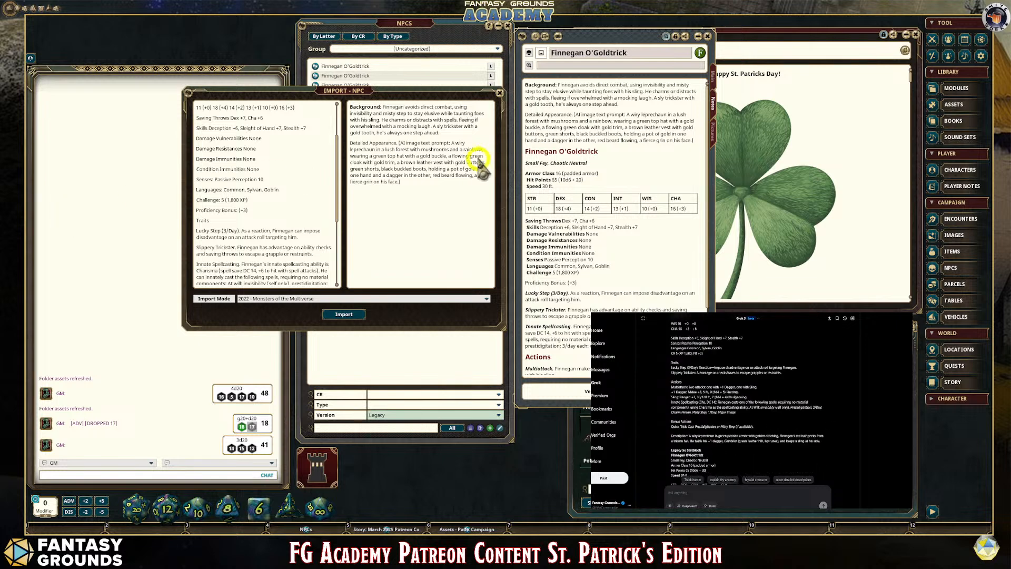
Set the NPC import mode to 2024 - D&D Core Rules and select the whole pasted stat block text
{"action": "left_click", "coordinate": [404, 212]}
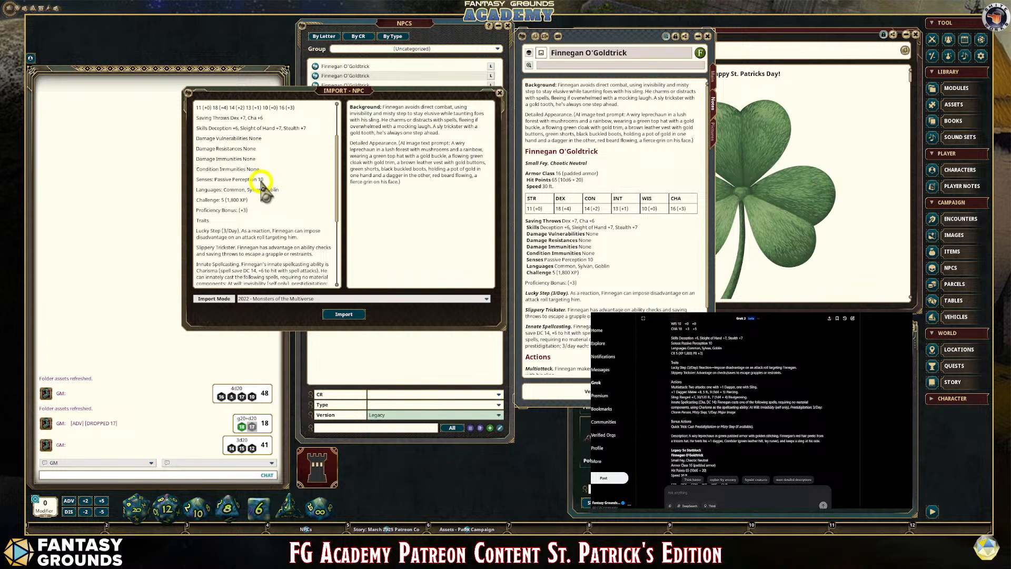
{"action": "left_click", "coordinate": [296, 299]}
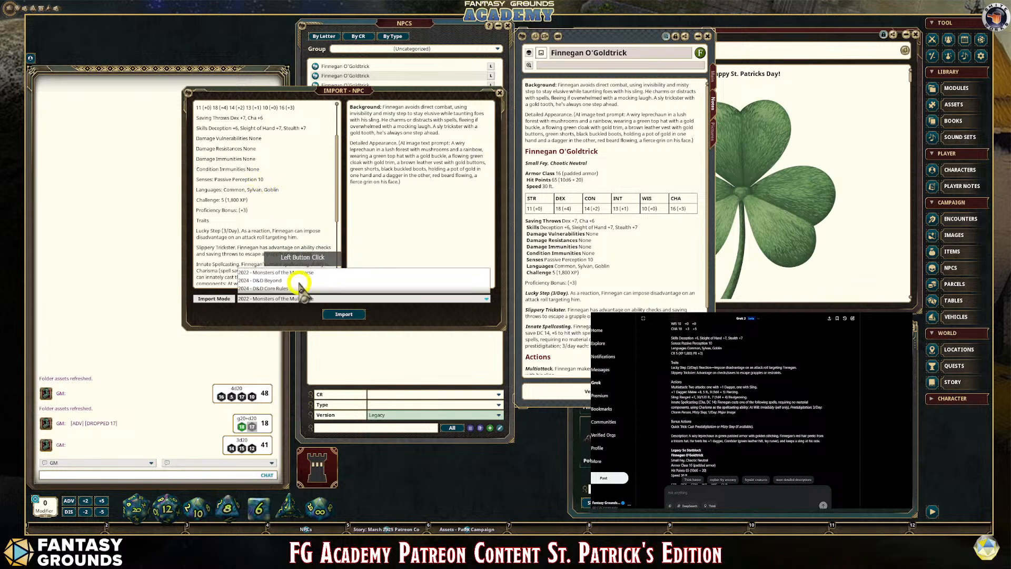
{"action": "left_click", "coordinate": [274, 288]}
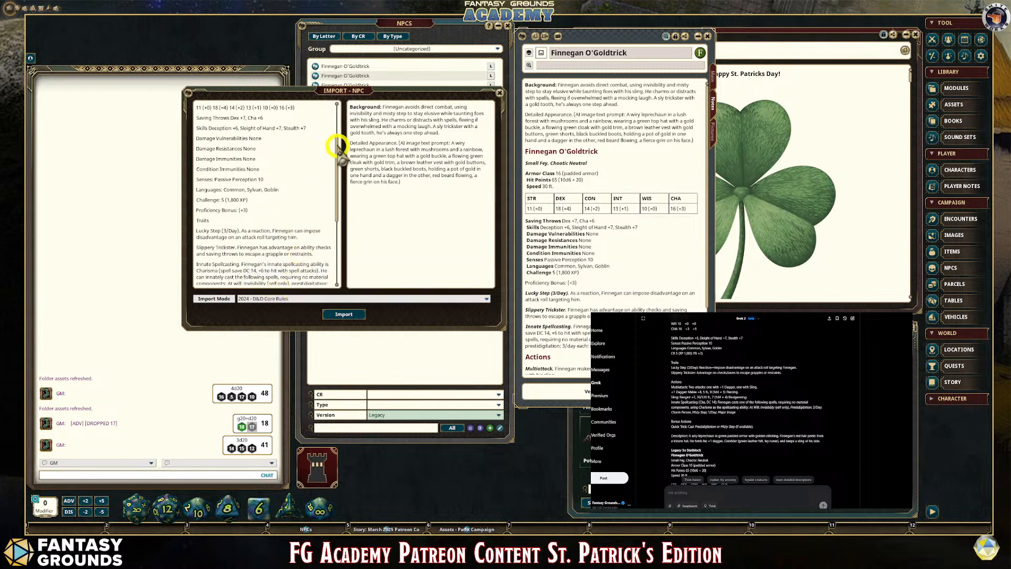
{"action": "left_click_drag", "start_coordinate": [337, 144], "coordinate": [327, 102]}
{"action": "left_click_drag", "start_coordinate": [196, 109], "coordinate": [348, 368]}
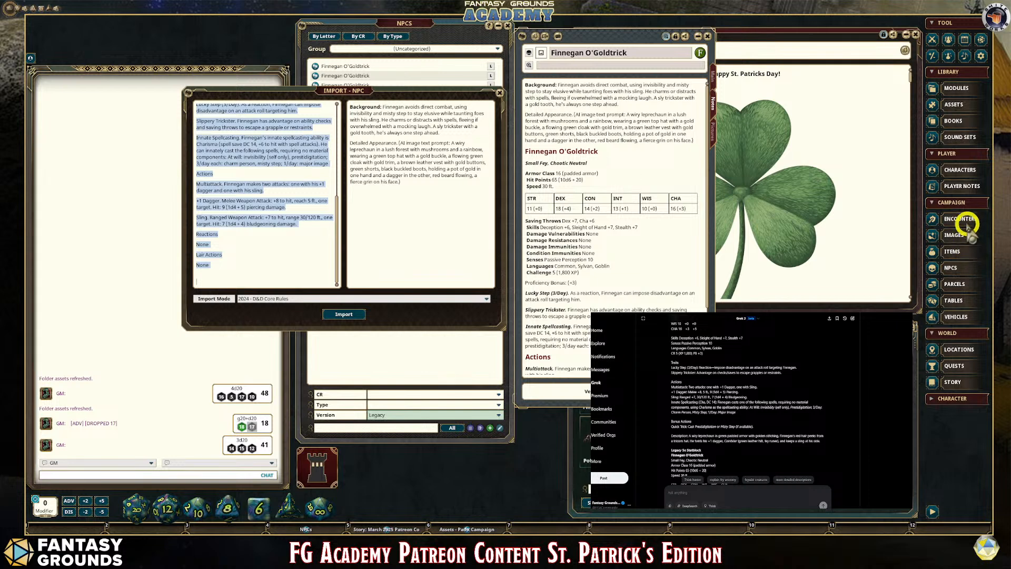
Create a player note containing Finnegan's 2024 statblock and title it "Stat block comparioson"
{"action": "left_click", "coordinate": [966, 188]}
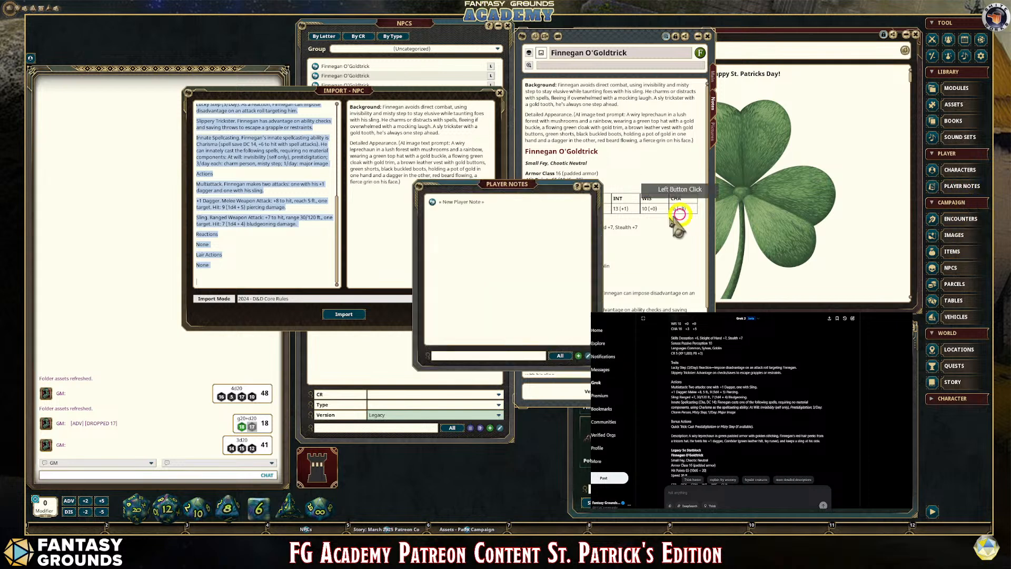
{"action": "left_click", "coordinate": [432, 202]}
{"action": "left_click", "coordinate": [485, 165]}
{"action": "type", "text": "St"}
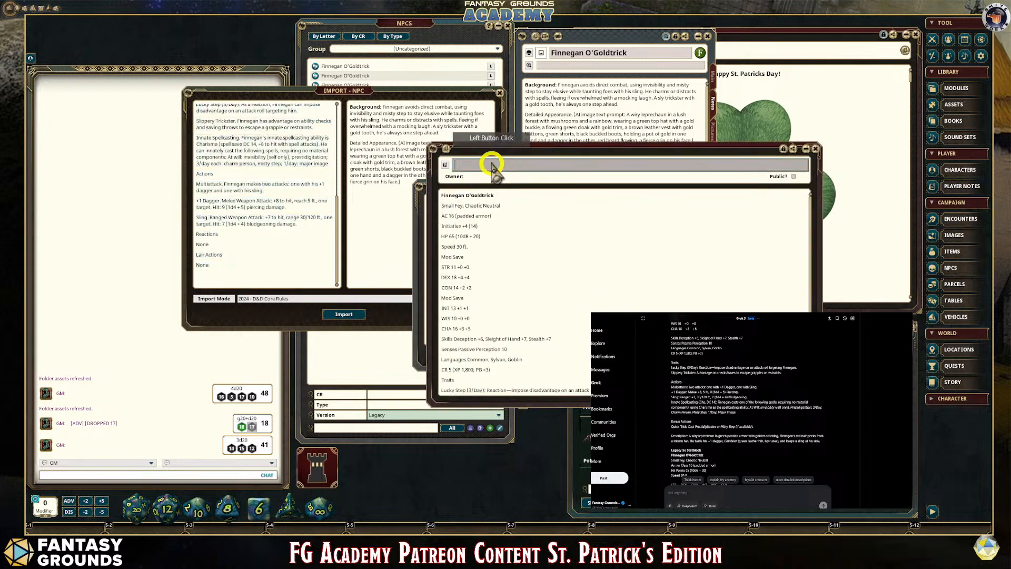
{"action": "type", "text": "at block"}
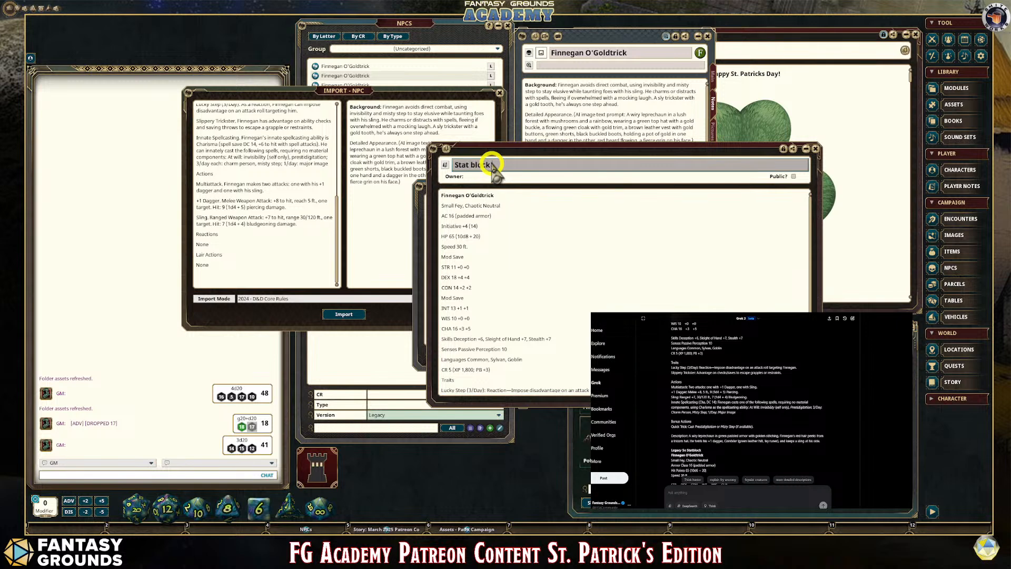
{"action": "type", "text": " comparios"}
{"action": "left_click", "coordinate": [527, 166]}
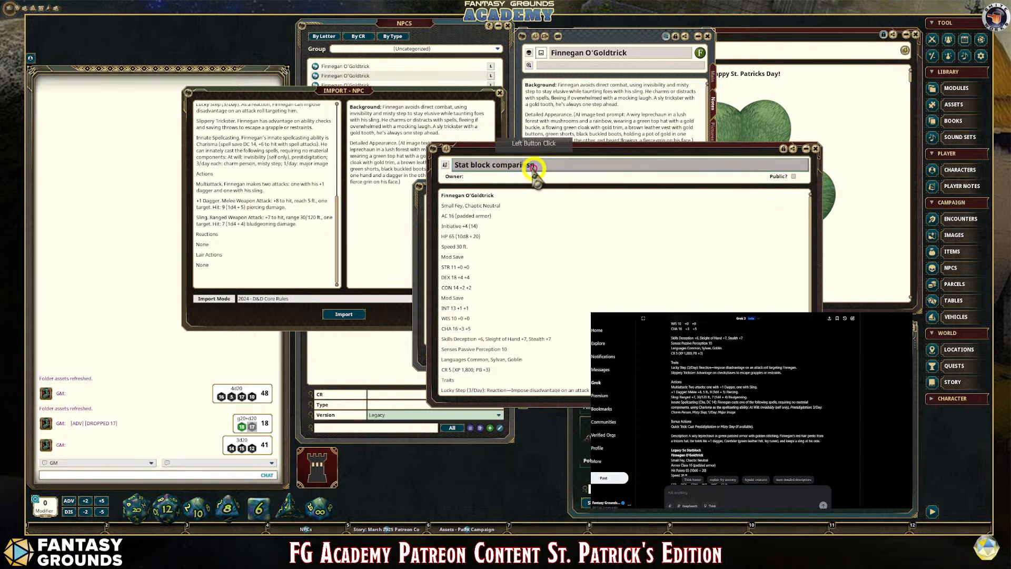
{"action": "type", "text": "s"}
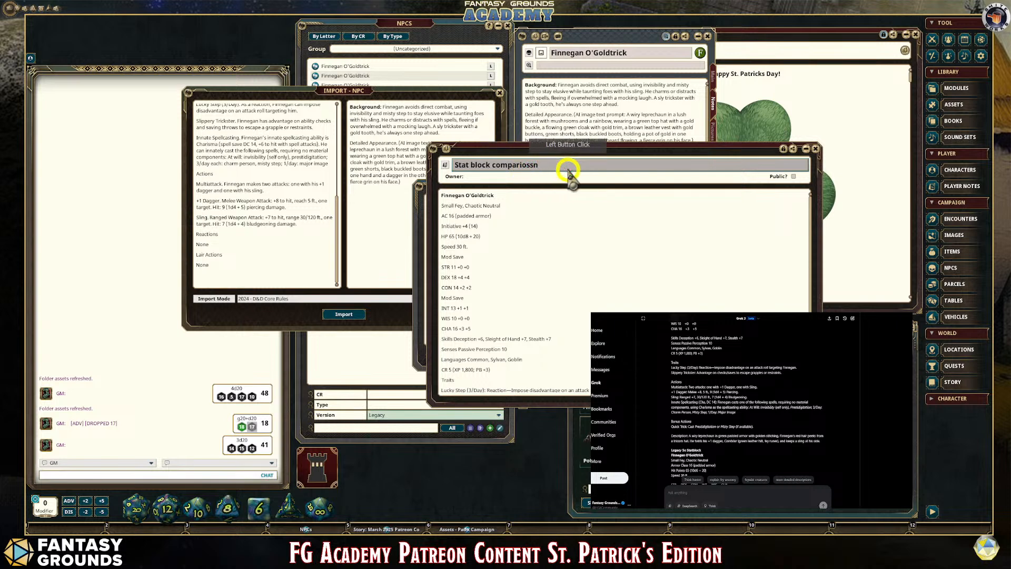
{"action": "key", "text": "BackSpace"}
{"action": "type", "text": "o"}
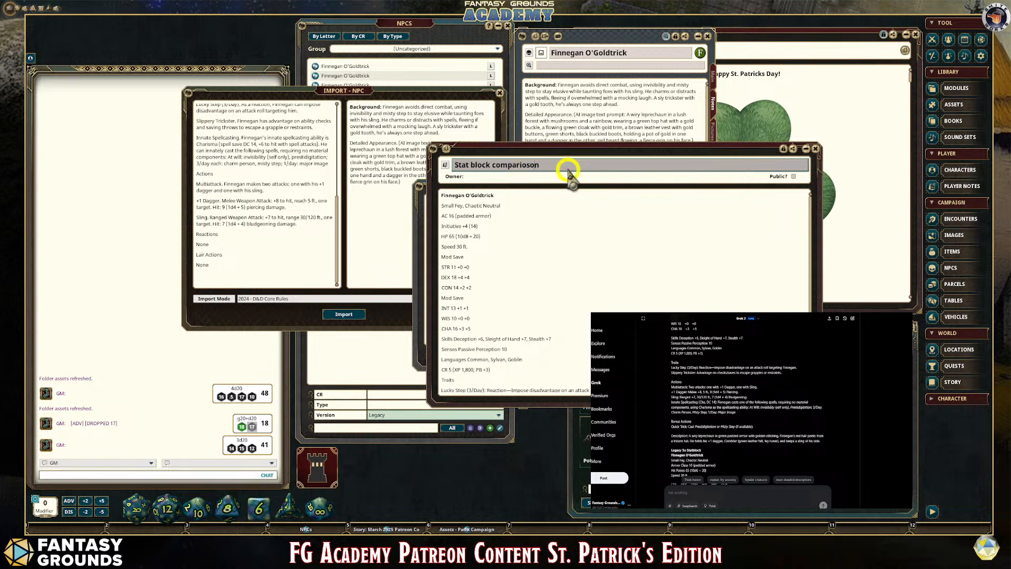
Remove "(if available)." from the end of the Quick Trick bonus action in the comparison note
{"action": "scroll", "coordinate": [498, 253], "scroll_direction": "down", "scroll_amount": 3}
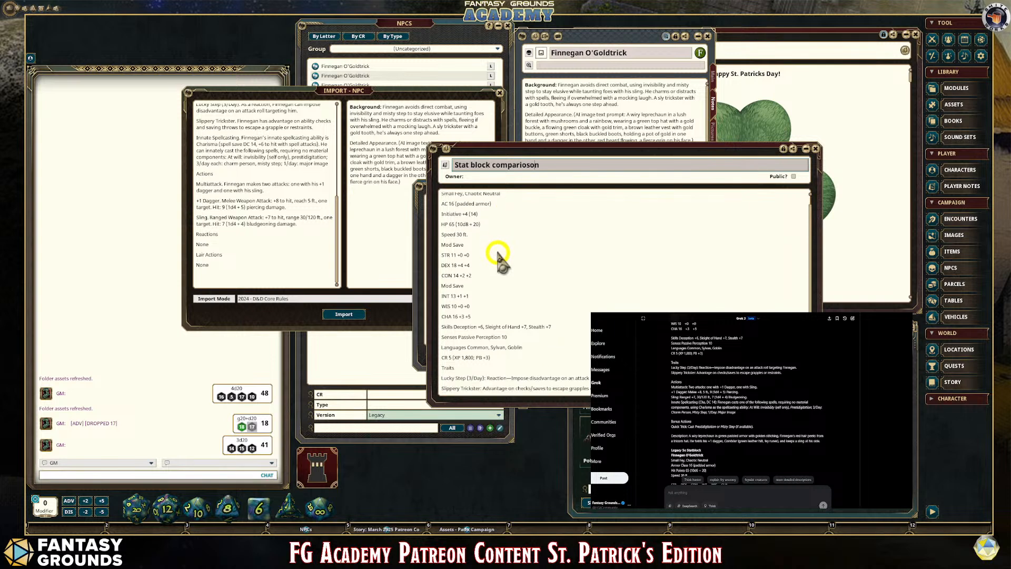
{"action": "scroll", "coordinate": [487, 269], "scroll_direction": "down", "scroll_amount": 3}
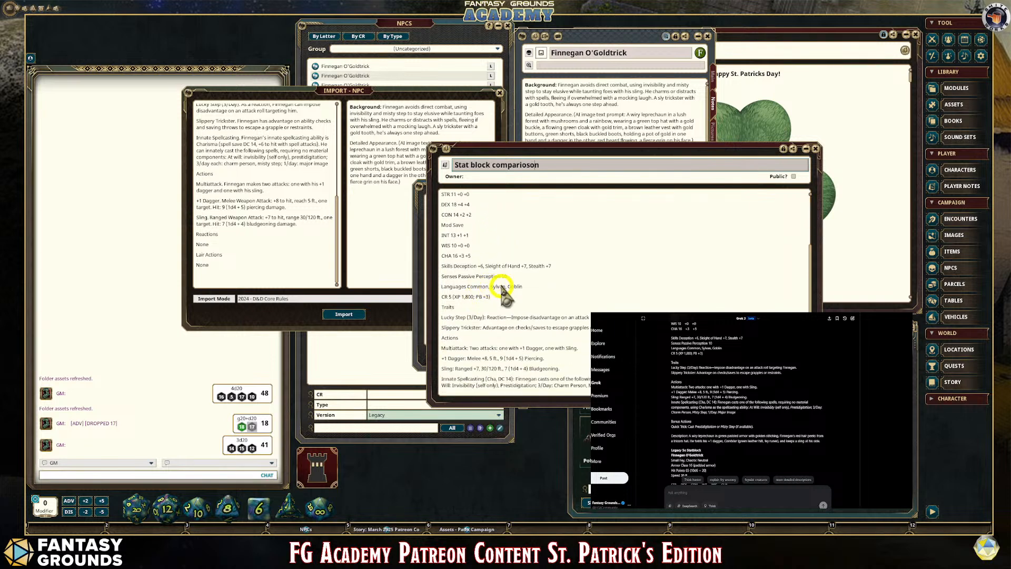
{"action": "scroll", "coordinate": [474, 281], "scroll_direction": "down", "scroll_amount": 2}
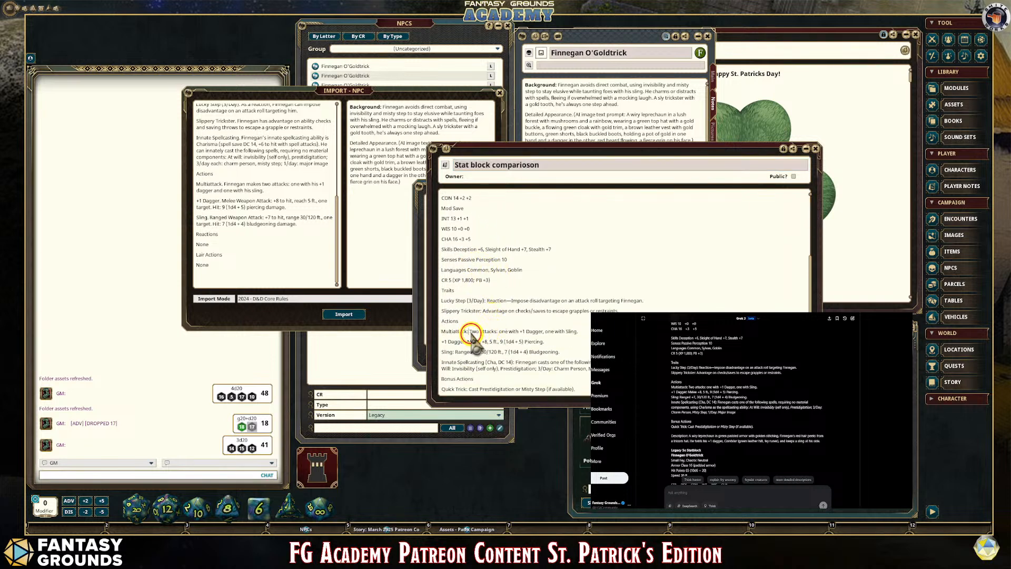
{"action": "left_click", "coordinate": [467, 333]}
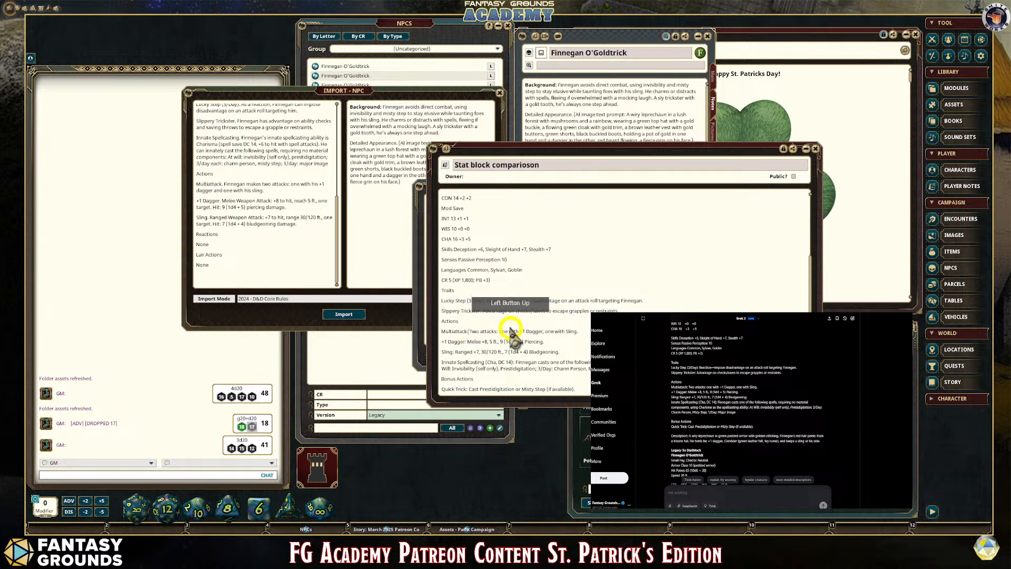
{"action": "left_click", "coordinate": [595, 385]}
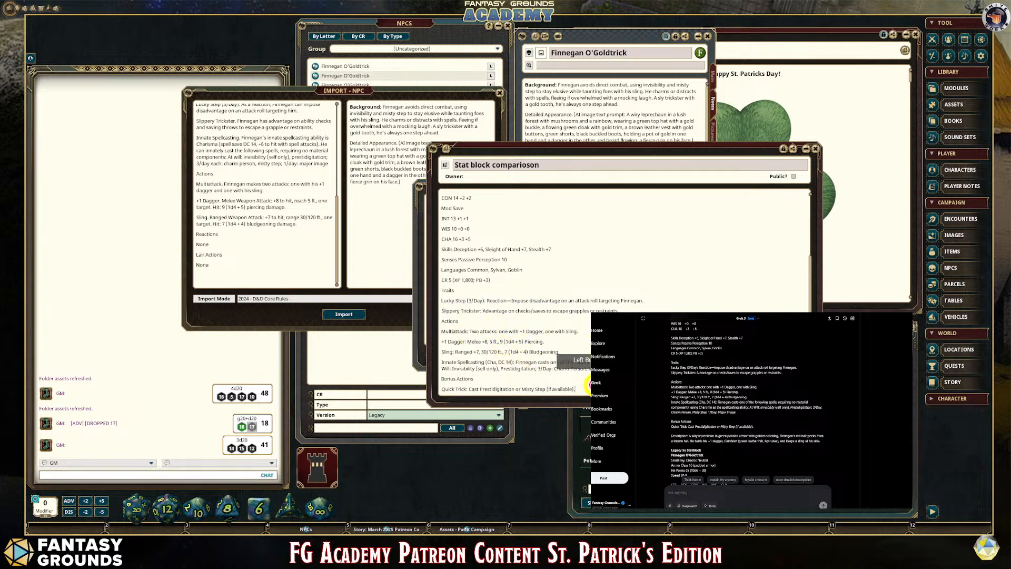
{"action": "left_click", "coordinate": [604, 384]}
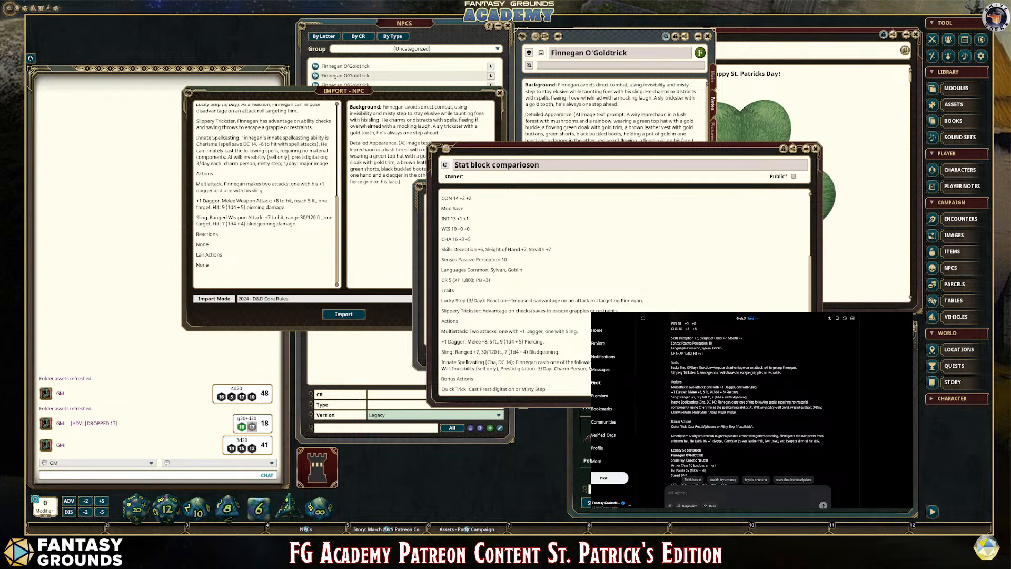
Replace the colon after "Quick Trick" with a period and check the rest of the note's statblock
{"action": "left_click", "coordinate": [468, 389]}
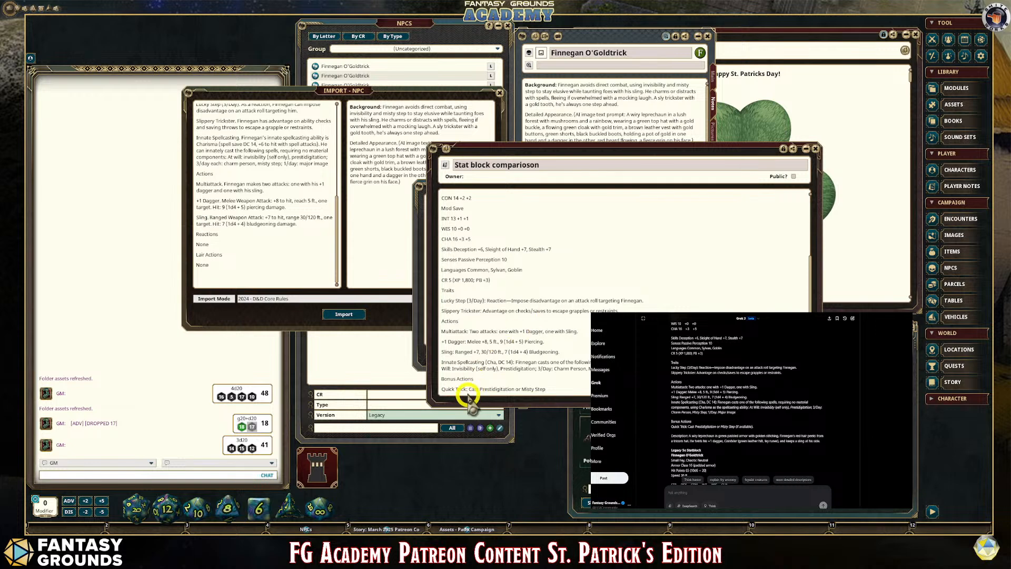
{"action": "left_click", "coordinate": [522, 401]}
{"action": "key", "text": "BackSpace"}
{"action": "key", "text": "BackSpace"}
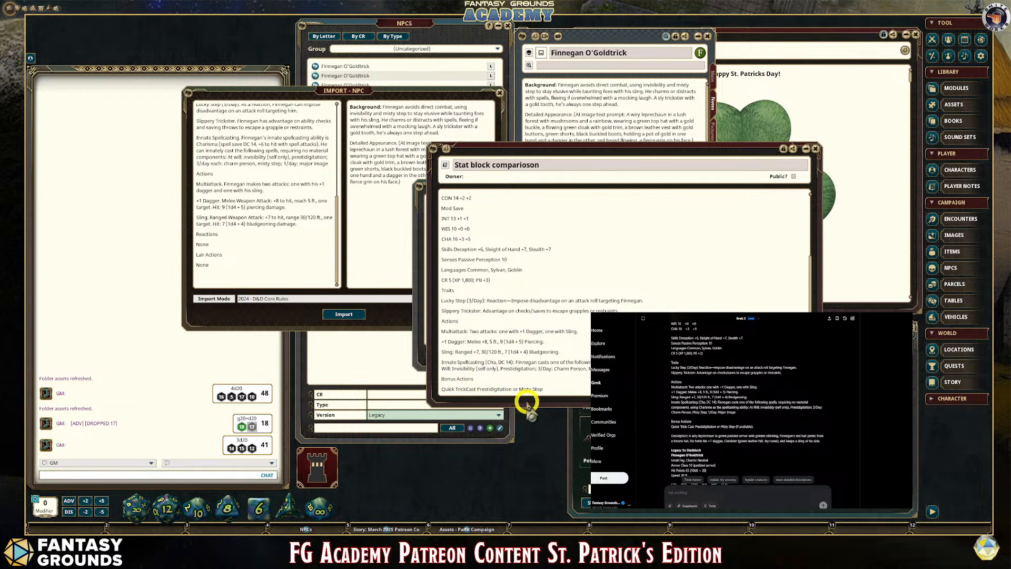
{"action": "type", "text": "."}
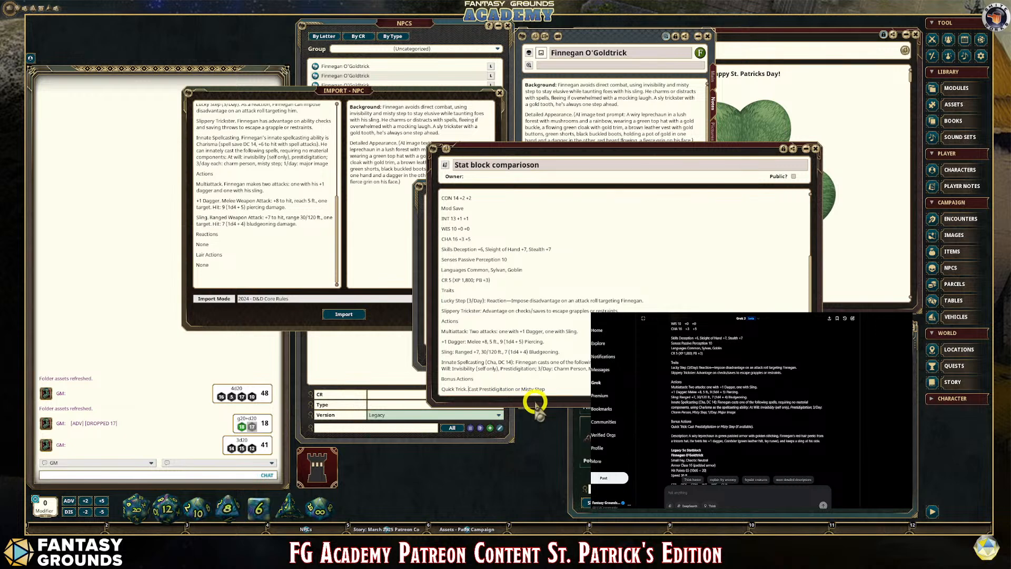
{"action": "left_click", "coordinate": [573, 390]}
{"action": "scroll", "coordinate": [516, 372], "scroll_direction": "up", "scroll_amount": 3}
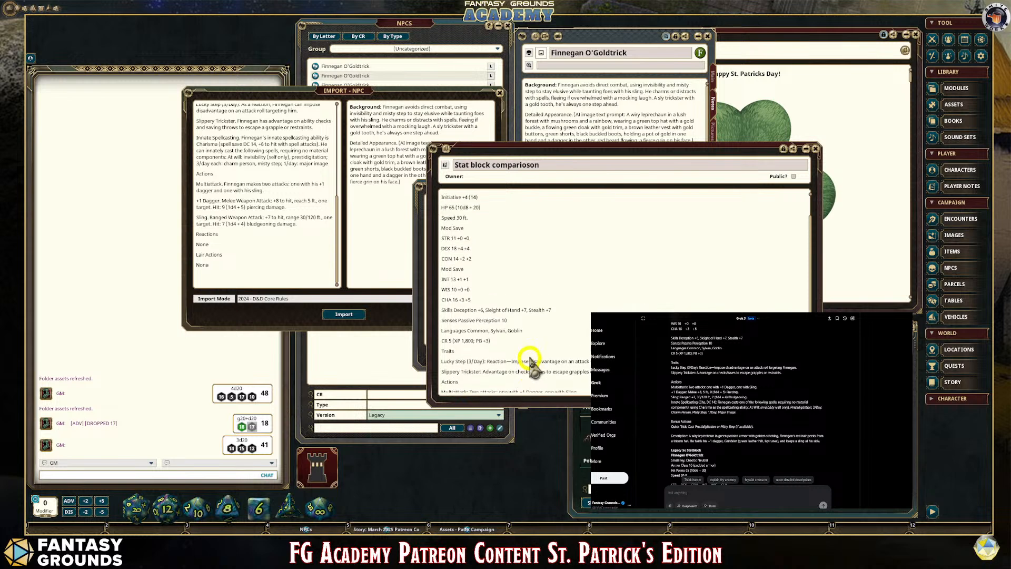
{"action": "scroll", "coordinate": [531, 359], "scroll_direction": "down", "scroll_amount": 3}
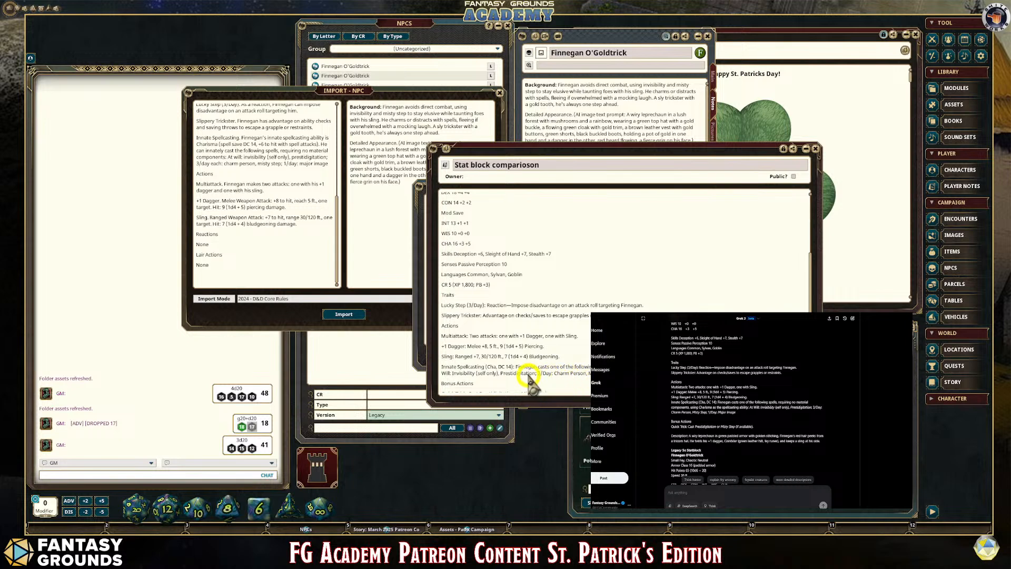
Start two new lines after the Quick Trick bonus action in the comparison note and paste the copied background text
{"action": "scroll", "coordinate": [529, 376], "scroll_direction": "down", "scroll_amount": 1}
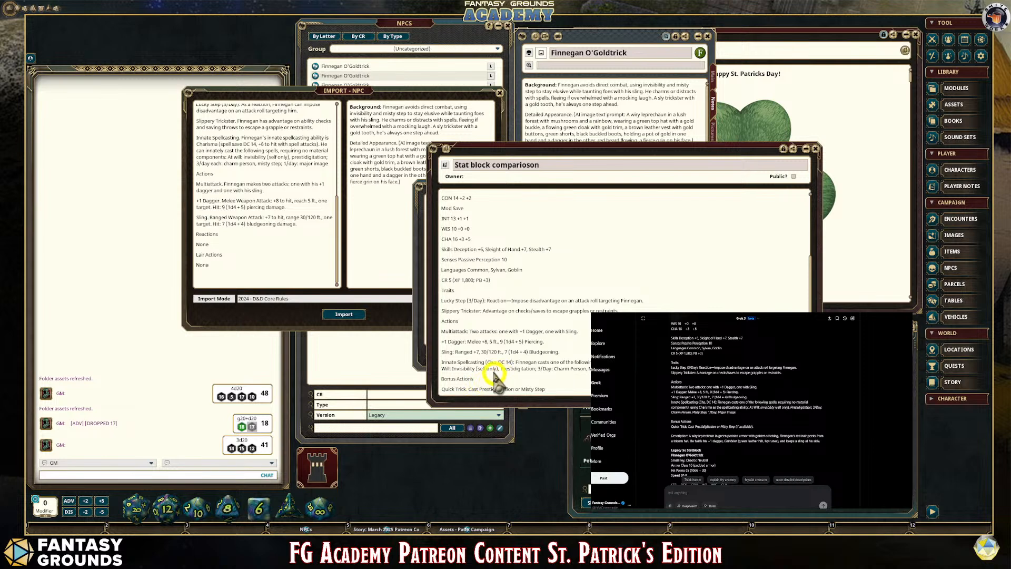
{"action": "left_click", "coordinate": [559, 388]}
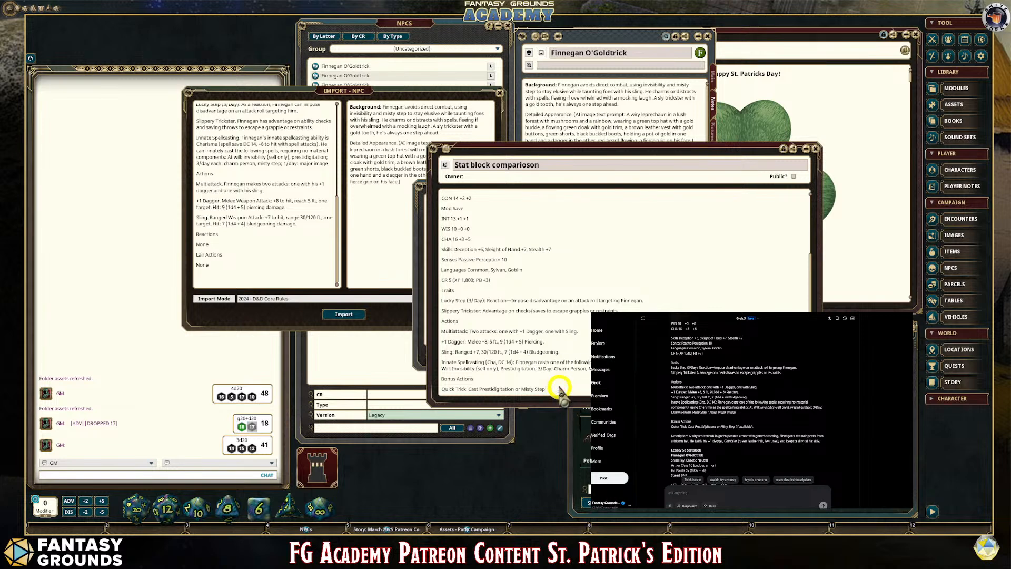
{"action": "key", "text": "Return"}
{"action": "key", "text": "Return"}
{"action": "key", "text": "ctrl+v"}
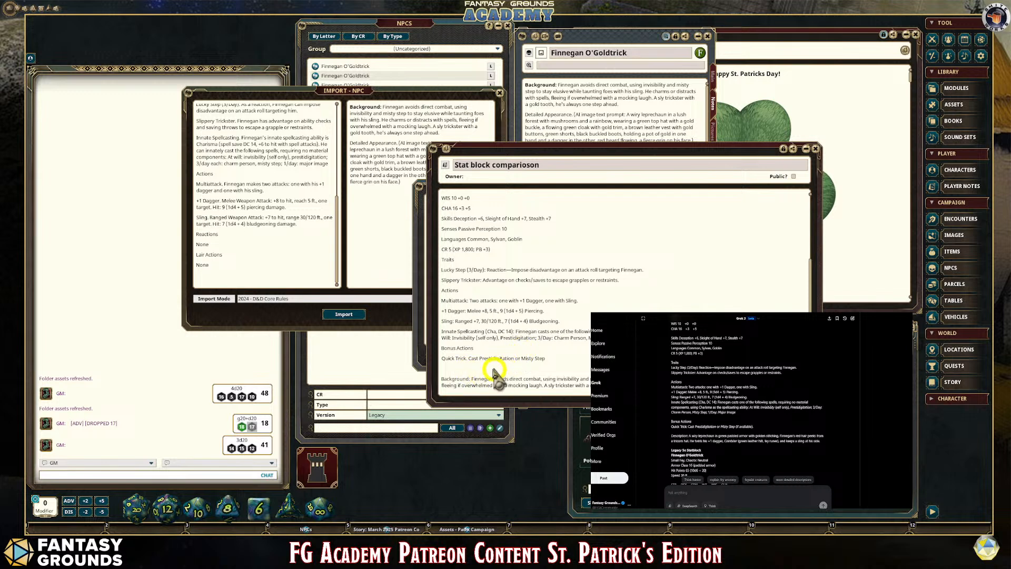
Review the 2024 statblock in the comparison note and locate Finnegan's legacy 5e statblock in Grok's response
{"action": "scroll", "coordinate": [477, 337], "scroll_direction": "up", "scroll_amount": 3}
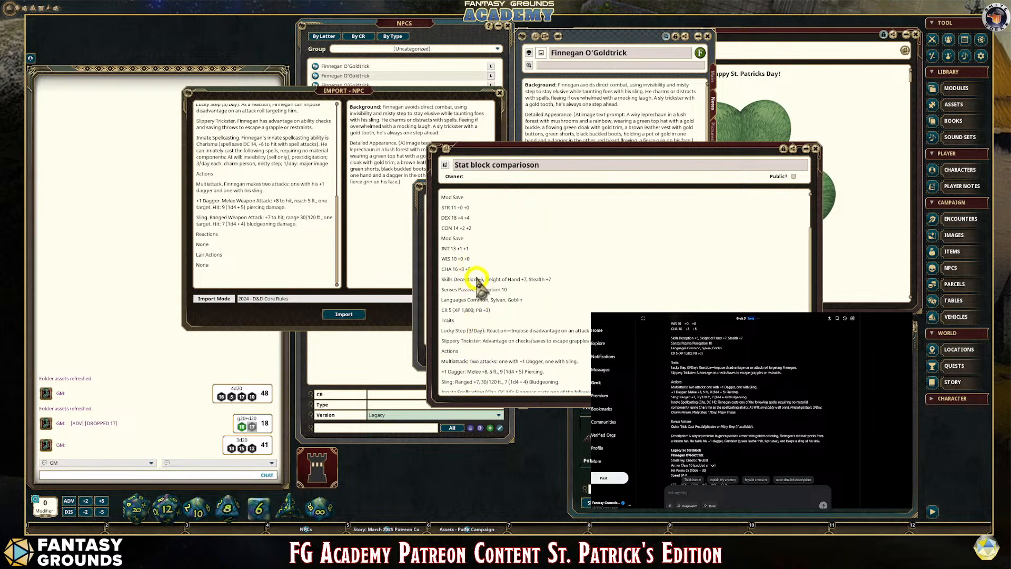
{"action": "scroll", "coordinate": [476, 287], "scroll_direction": "up", "scroll_amount": 2}
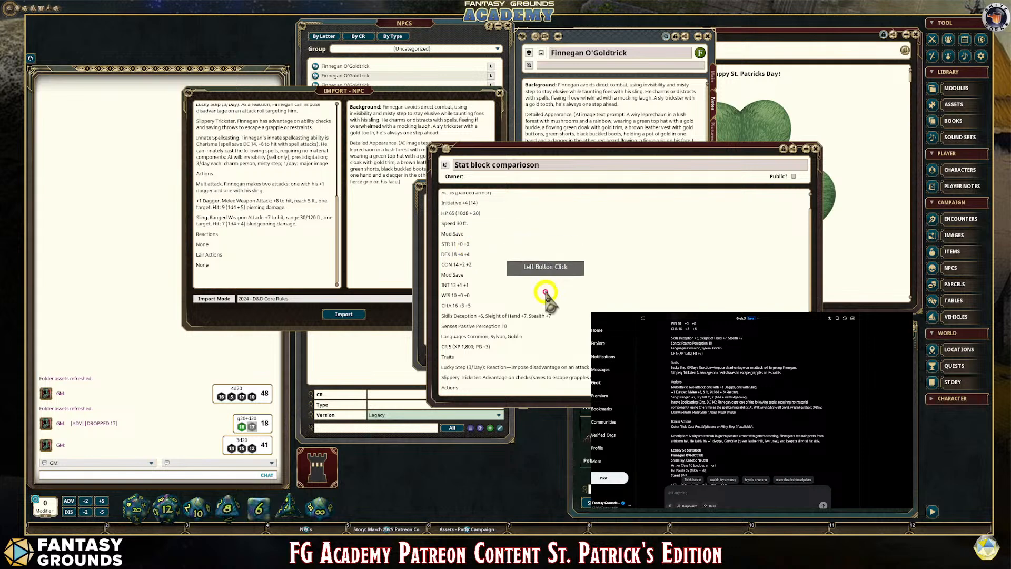
{"action": "scroll", "coordinate": [560, 313], "scroll_direction": "down", "scroll_amount": 4}
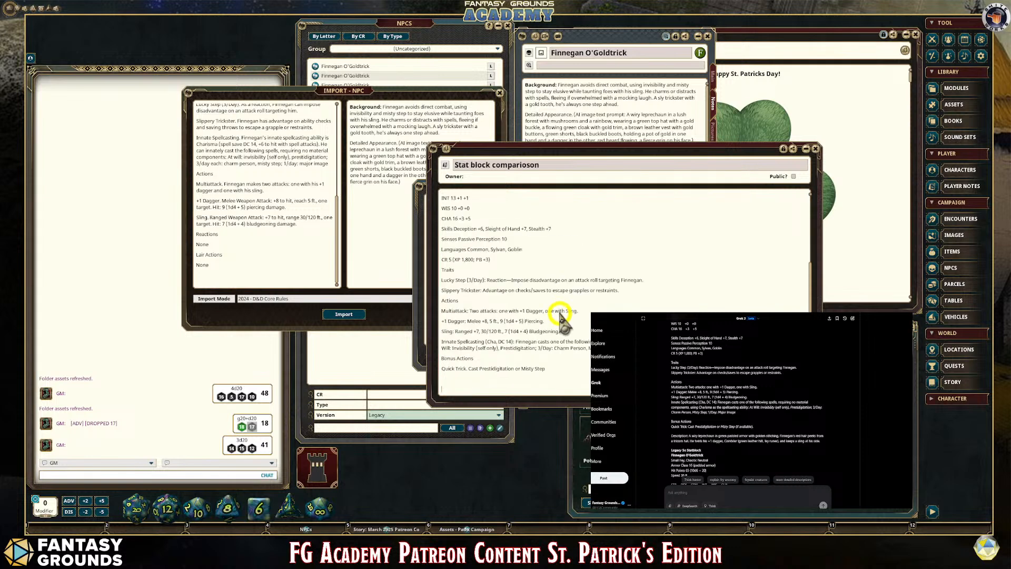
{"action": "scroll", "coordinate": [509, 301], "scroll_direction": "up", "scroll_amount": 2}
{"action": "left_click_drag", "start_coordinate": [500, 274], "coordinate": [440, 214]}
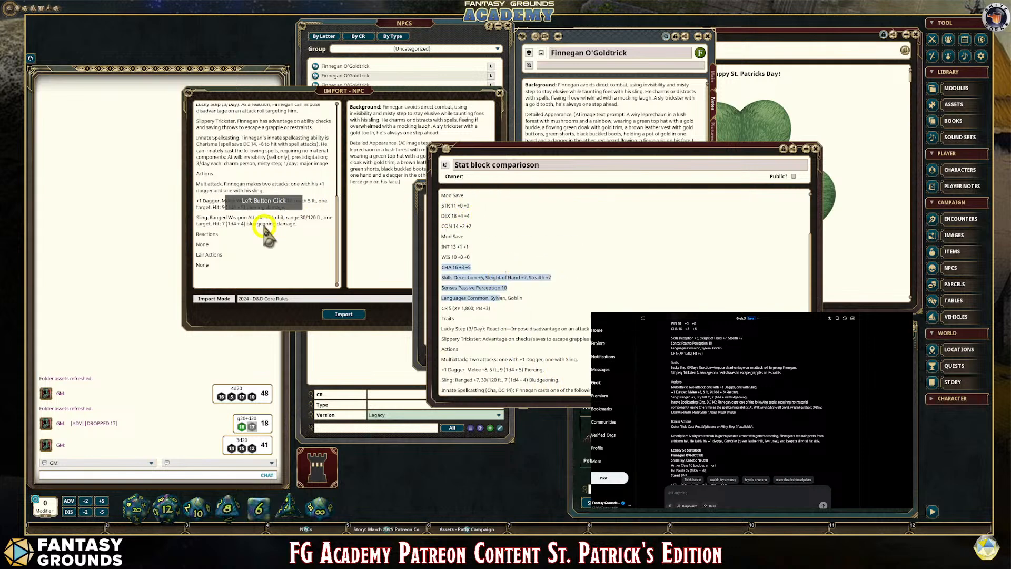
{"action": "scroll", "coordinate": [806, 411], "scroll_direction": "up", "scroll_amount": 2}
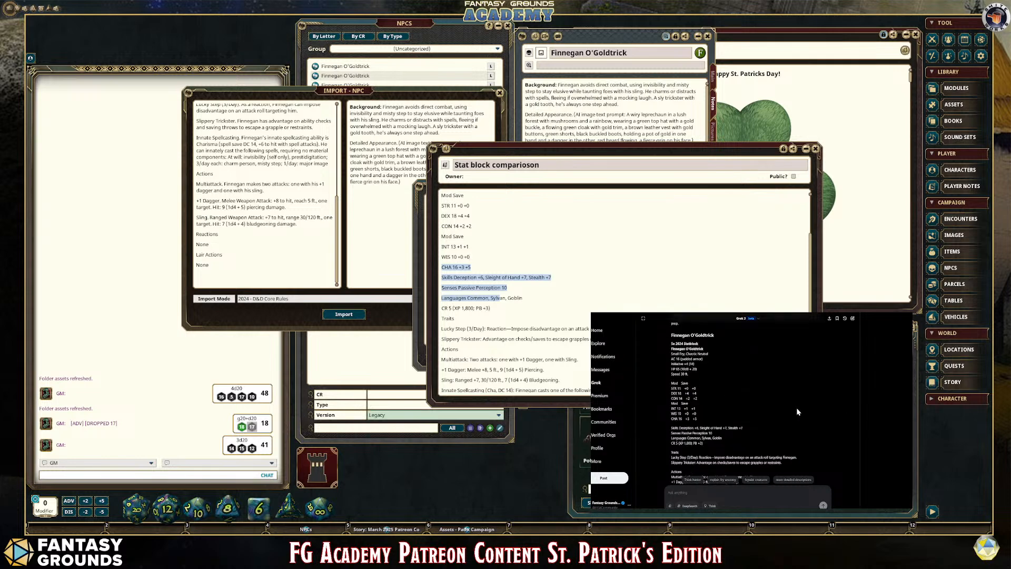
{"action": "scroll", "coordinate": [797, 412], "scroll_direction": "down", "scroll_amount": 8}
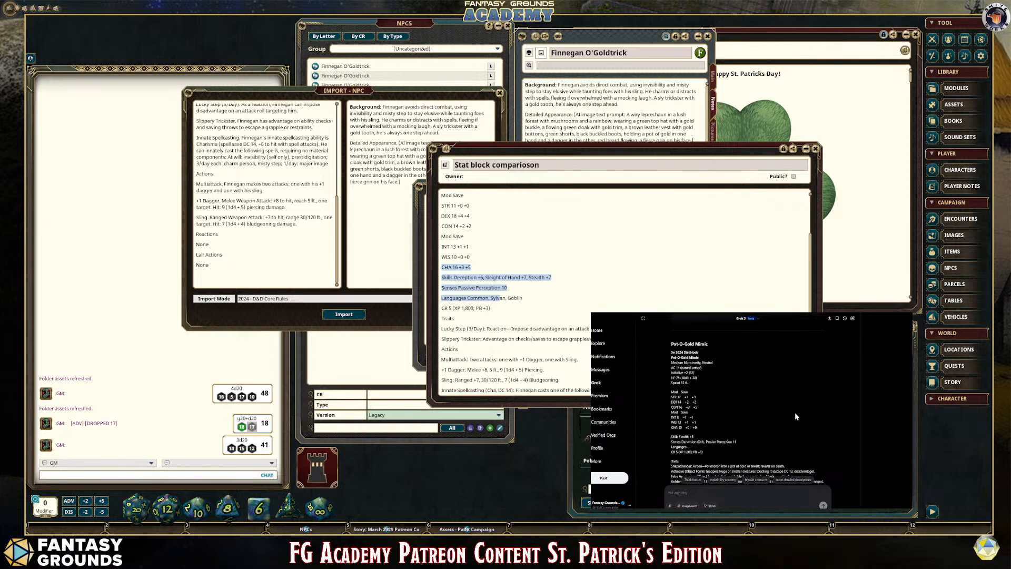
{"action": "scroll", "coordinate": [767, 409], "scroll_direction": "down", "scroll_amount": 3}
{"action": "scroll", "coordinate": [768, 408], "scroll_direction": "up", "scroll_amount": 3}
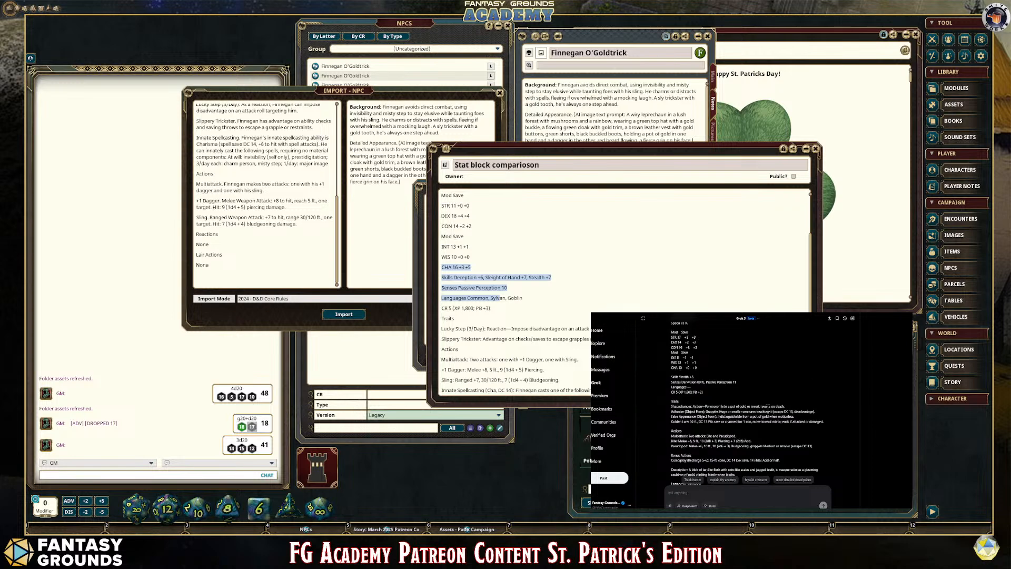
{"action": "scroll", "coordinate": [767, 410], "scroll_direction": "up", "scroll_amount": 5}
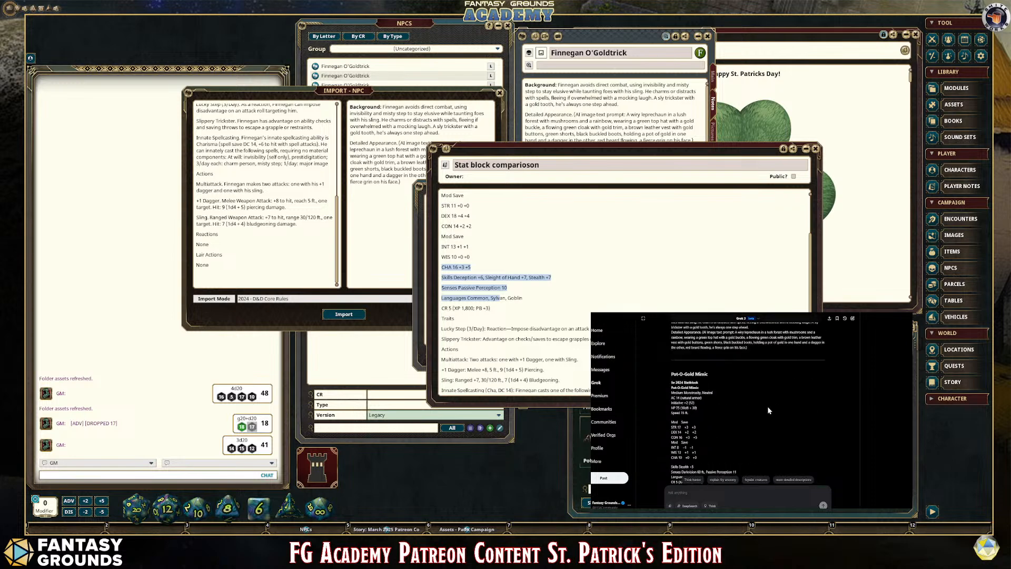
{"action": "scroll", "coordinate": [767, 406], "scroll_direction": "up", "scroll_amount": 3}
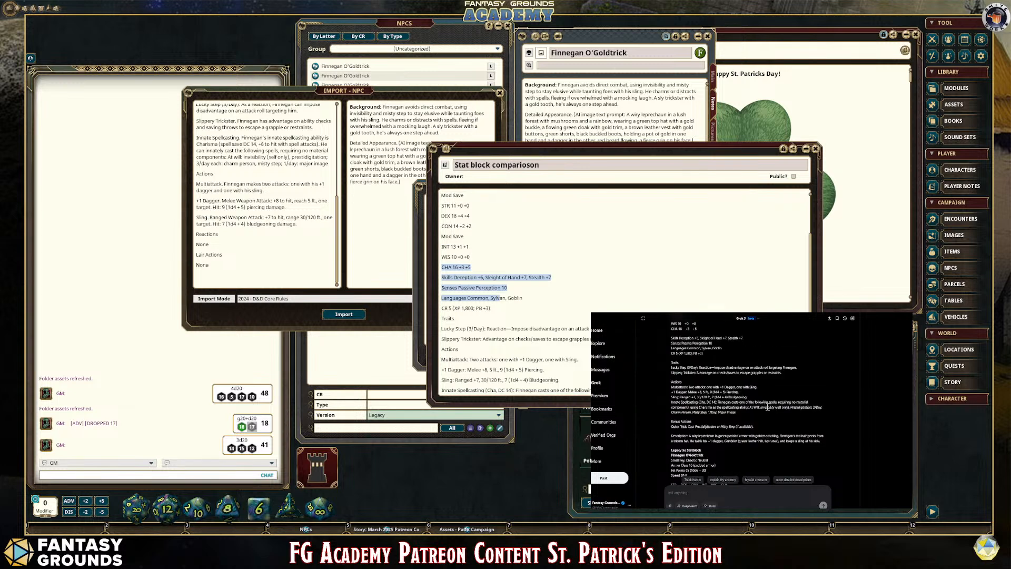
{"action": "scroll", "coordinate": [768, 406], "scroll_direction": "up", "scroll_amount": 1}
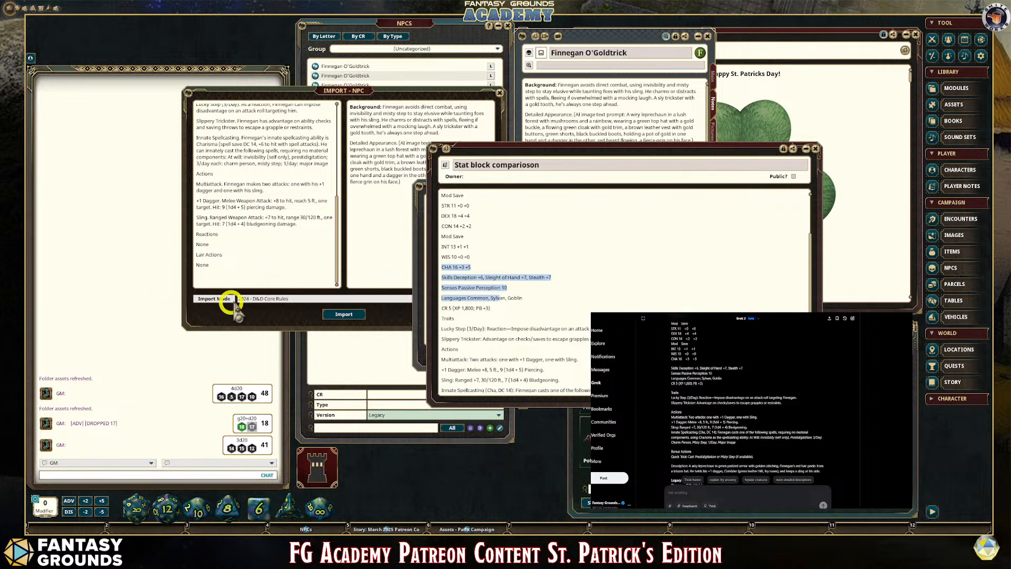
{"action": "scroll", "coordinate": [796, 493], "scroll_direction": "down", "scroll_amount": 2}
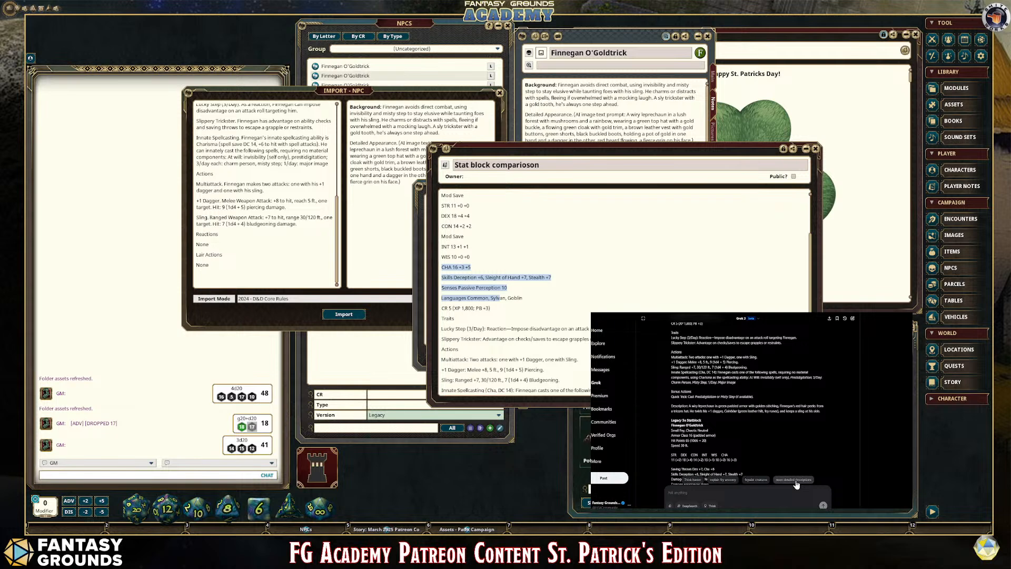
{"action": "scroll", "coordinate": [715, 414], "scroll_direction": "up", "scroll_amount": 1}
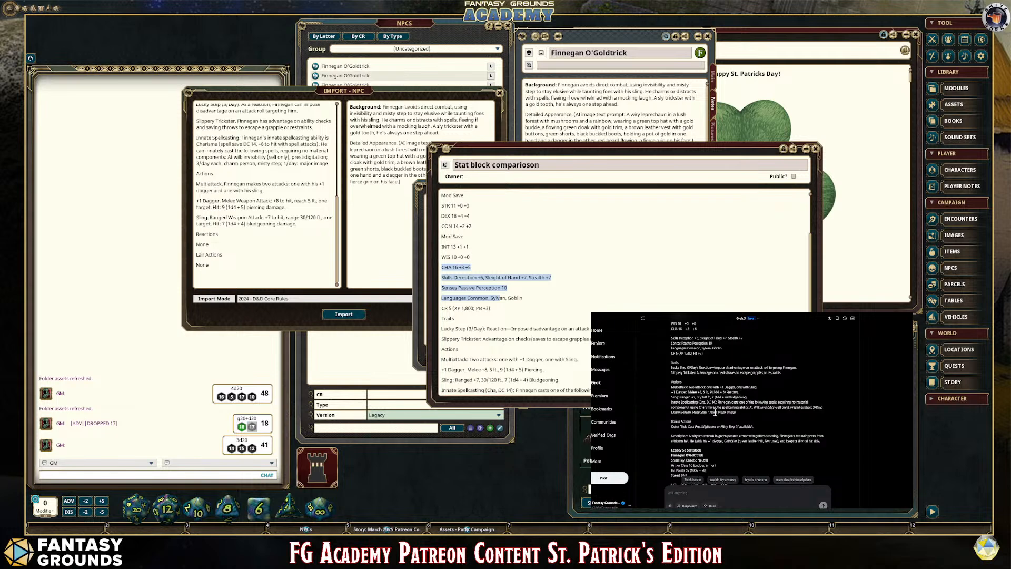
{"action": "scroll", "coordinate": [715, 413], "scroll_direction": "up", "scroll_amount": 1}
{"action": "scroll", "coordinate": [689, 403], "scroll_direction": "down", "scroll_amount": 3}
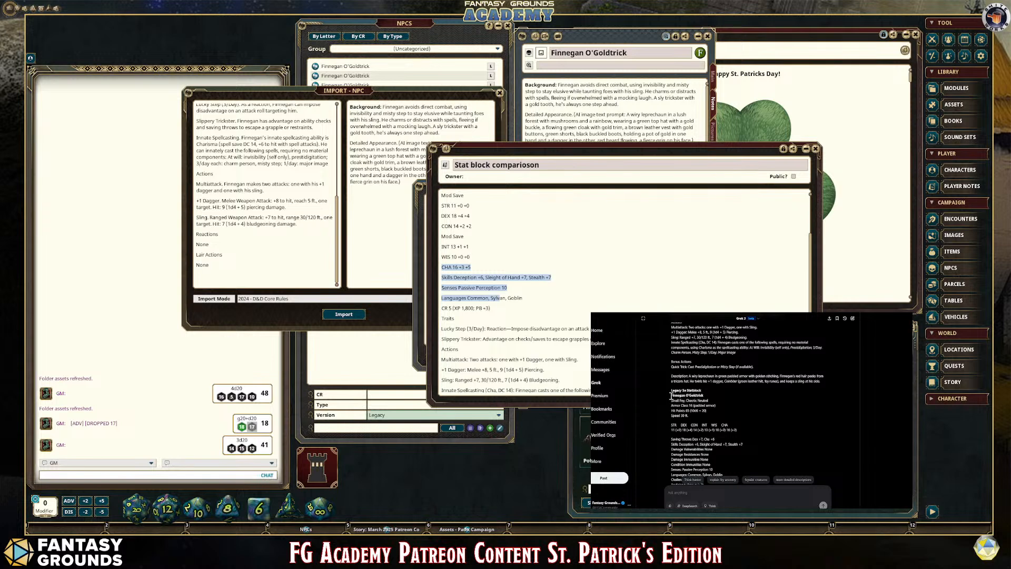
Copy Finnegan's whole legacy 5e statblock from Grok's response, from his name through the Lair Actions entry
{"action": "left_click_drag", "start_coordinate": [671, 395], "coordinate": [746, 444]}
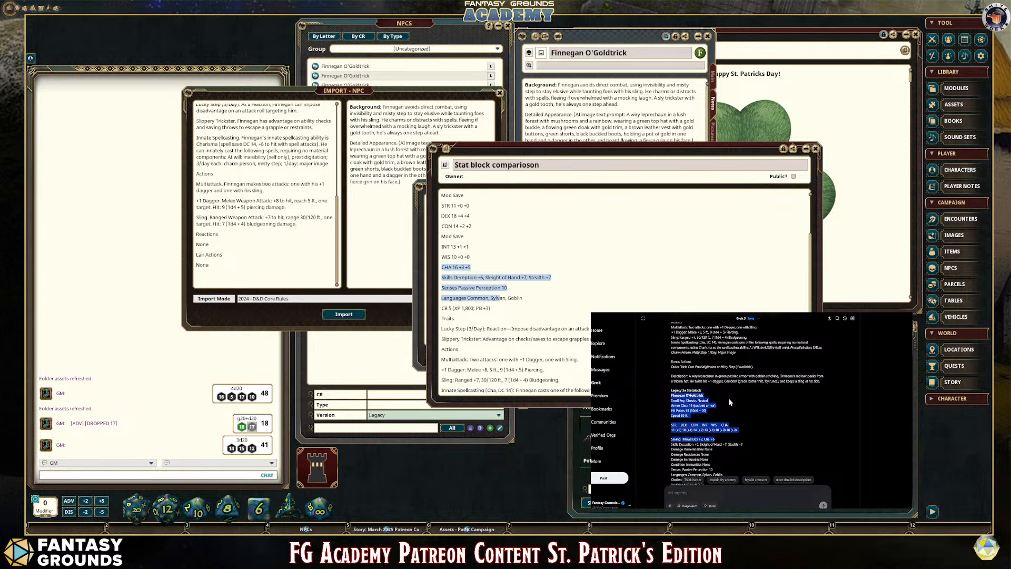
{"action": "left_click", "coordinate": [696, 391]}
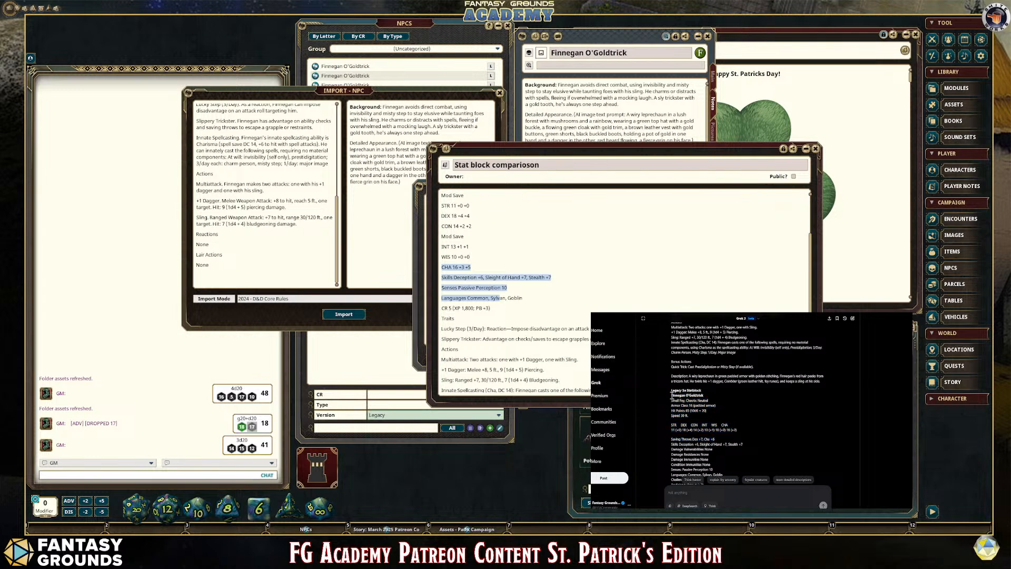
{"action": "left_click_drag", "start_coordinate": [671, 395], "coordinate": [768, 487]}
{"action": "left_click_drag", "start_coordinate": [758, 443], "coordinate": [752, 400]}
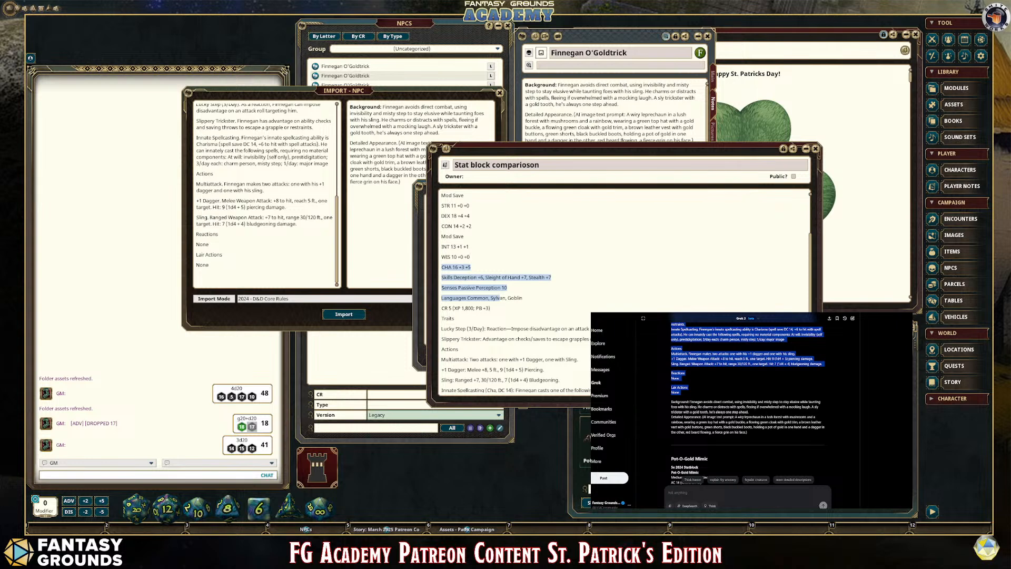
Paste the legacy statblock below the 2024 version in the comparison note and highlight its two ability score rows
{"action": "left_click", "coordinate": [458, 349]}
{"action": "scroll", "coordinate": [624, 293], "scroll_direction": "down", "scroll_amount": 4}
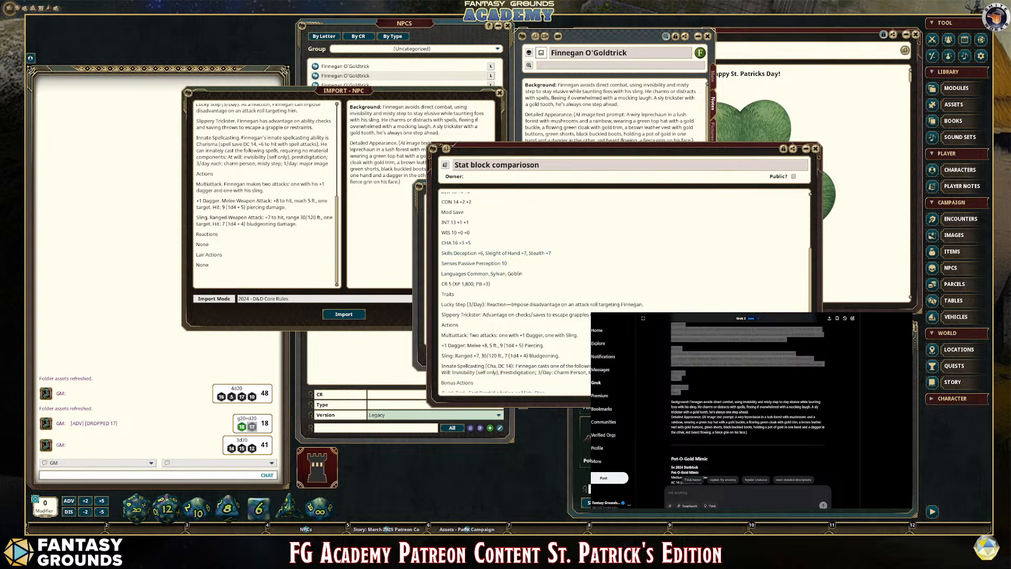
{"action": "left_click", "coordinate": [569, 373]}
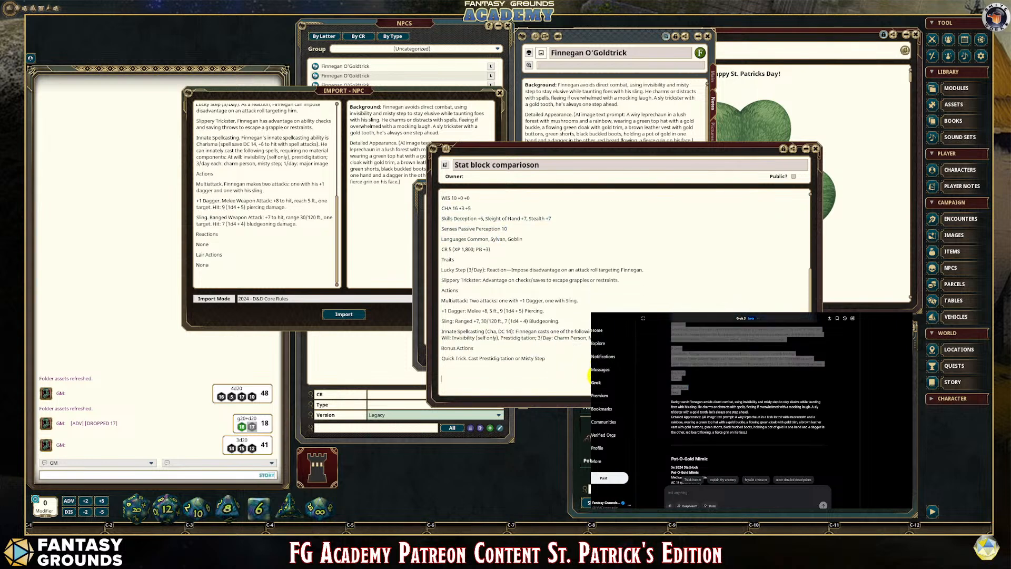
{"action": "key", "text": "ctrl+v"}
{"action": "scroll", "coordinate": [584, 364], "scroll_direction": "down", "scroll_amount": 7}
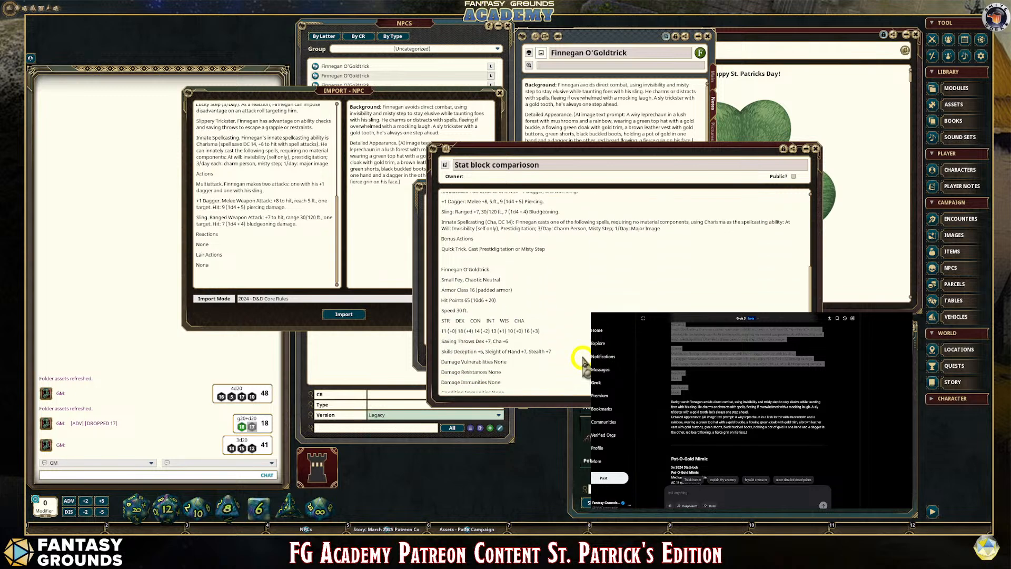
{"action": "scroll", "coordinate": [581, 358], "scroll_direction": "down", "scroll_amount": 3}
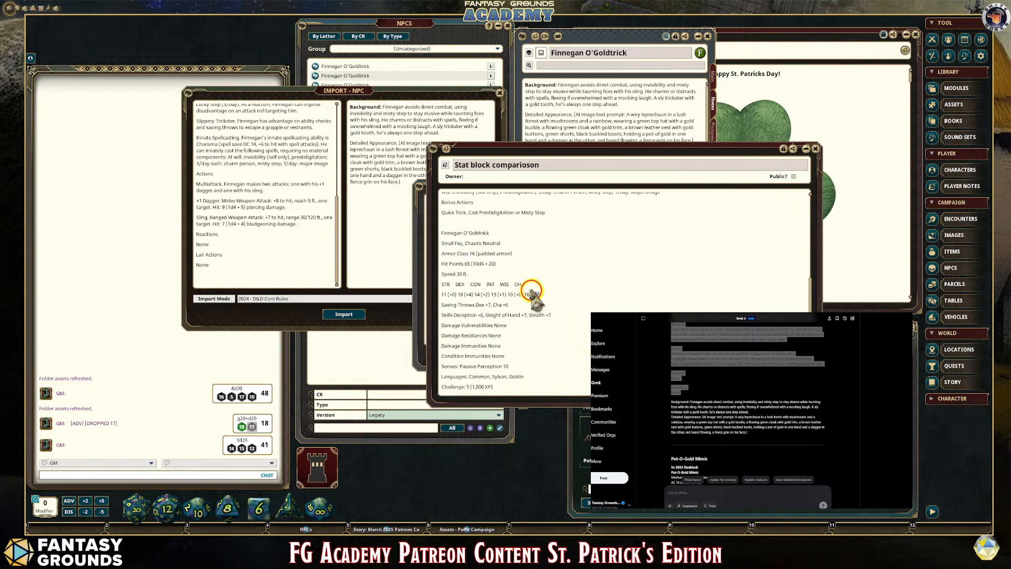
{"action": "left_click_drag", "start_coordinate": [531, 291], "coordinate": [441, 284]}
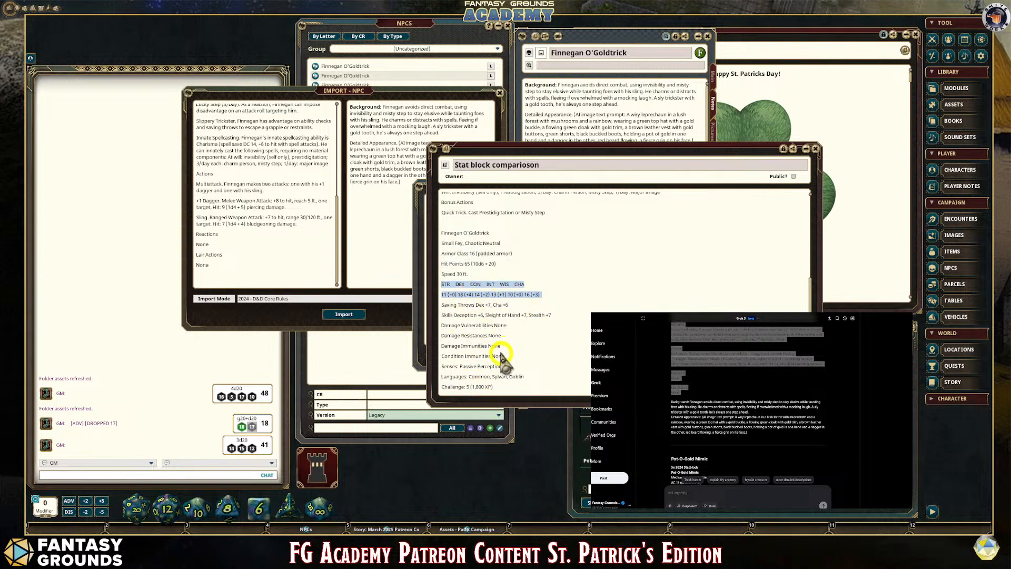
Make the name line "Finnegan O'Goldtrick" above the legacy statblock bold in the comparison note
{"action": "scroll", "coordinate": [500, 358], "scroll_direction": "up", "scroll_amount": 5}
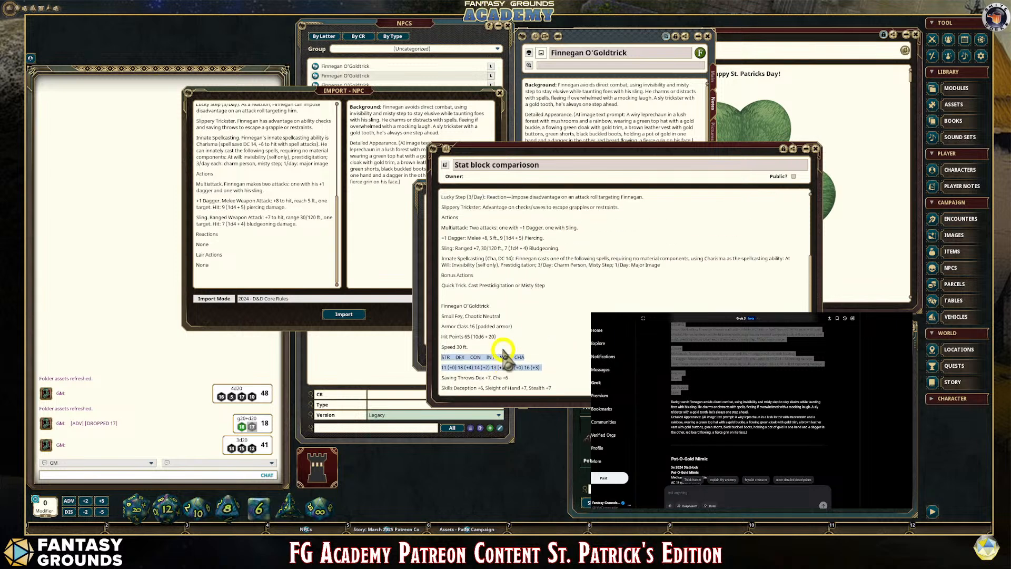
{"action": "scroll", "coordinate": [504, 356], "scroll_direction": "up", "scroll_amount": 2}
{"action": "left_click_drag", "start_coordinate": [441, 330], "coordinate": [513, 329]}
{"action": "key", "text": "ctrl+b"}
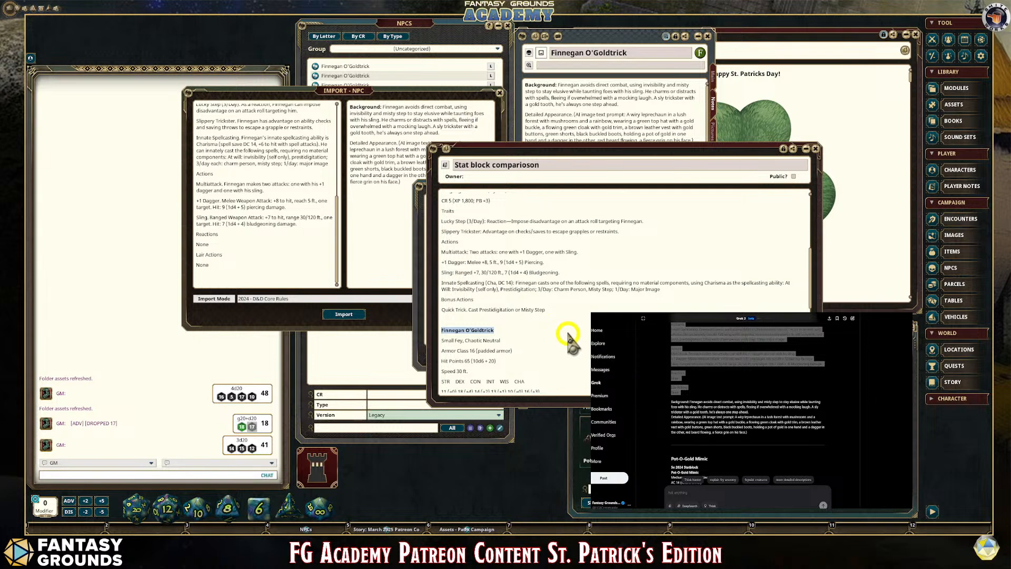
{"action": "left_click", "coordinate": [566, 333]}
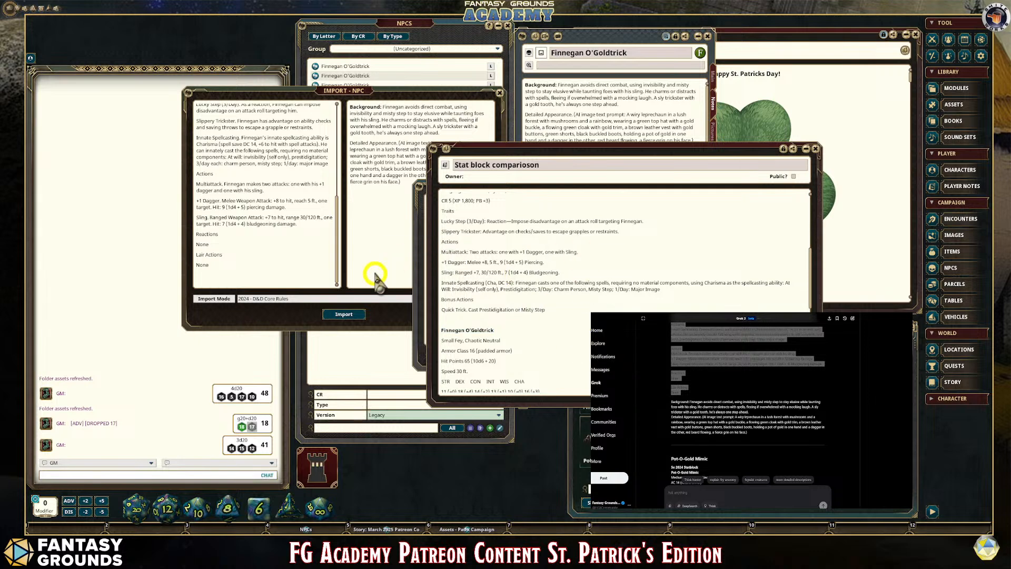
Compare the layout of the 2024 statblock with the legacy statblock in the note
{"action": "scroll", "coordinate": [571, 305], "scroll_direction": "down", "scroll_amount": 5}
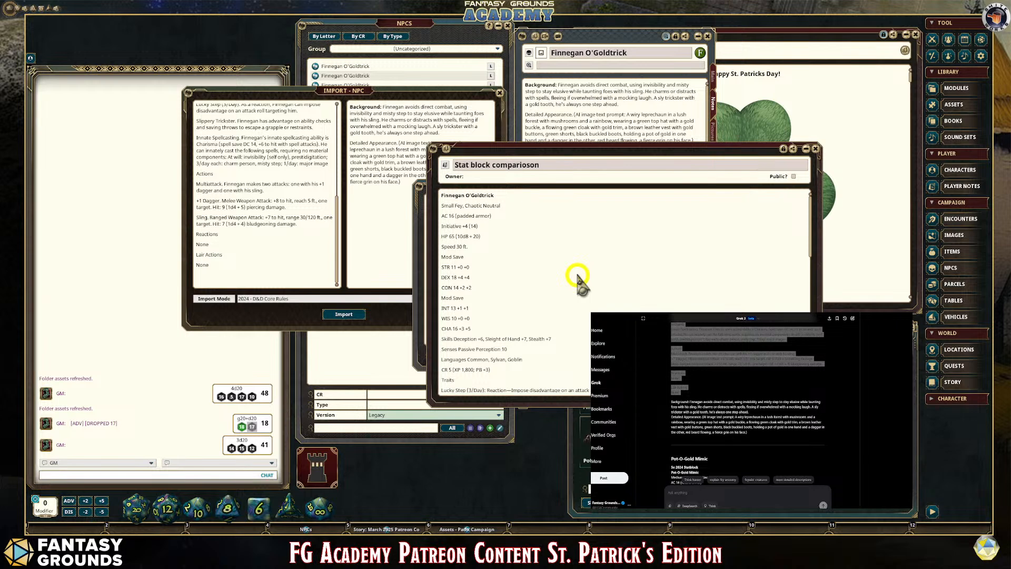
{"action": "scroll", "coordinate": [542, 239], "scroll_direction": "down", "scroll_amount": 6}
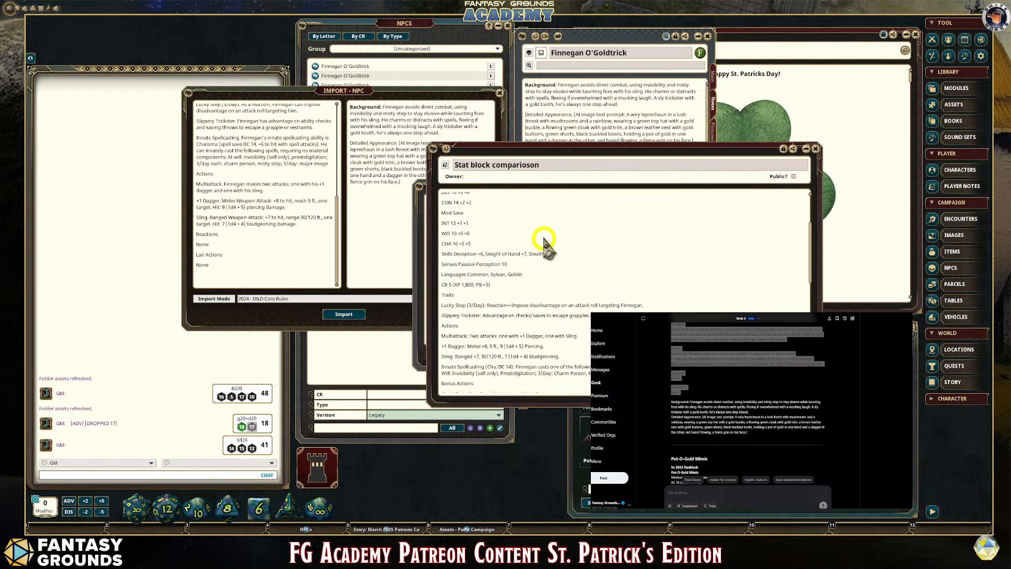
{"action": "scroll", "coordinate": [545, 237], "scroll_direction": "down", "scroll_amount": 8}
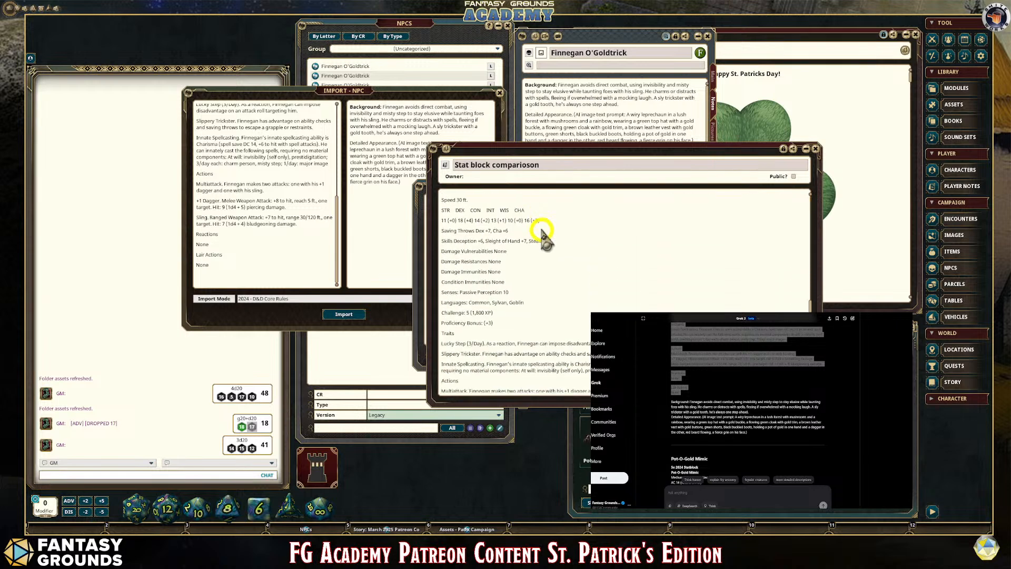
{"action": "scroll", "coordinate": [553, 337], "scroll_direction": "up", "scroll_amount": 5}
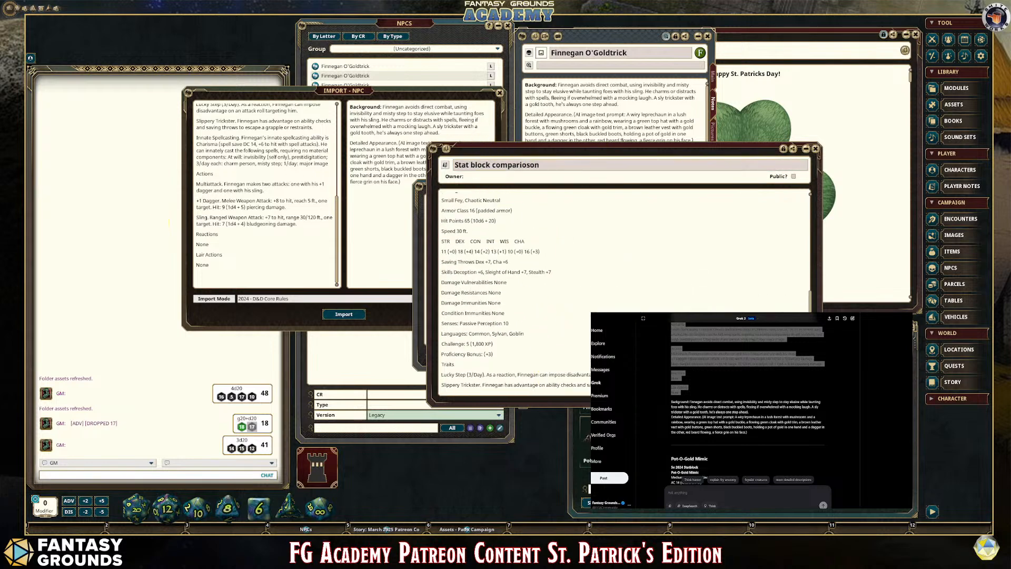
Select Finnegan's 2024 statblock in Grok's response, from his name through the Quick Trick bonus action
{"action": "left_click", "coordinate": [778, 394]}
{"action": "scroll", "coordinate": [831, 439], "scroll_direction": "down", "scroll_amount": 5}
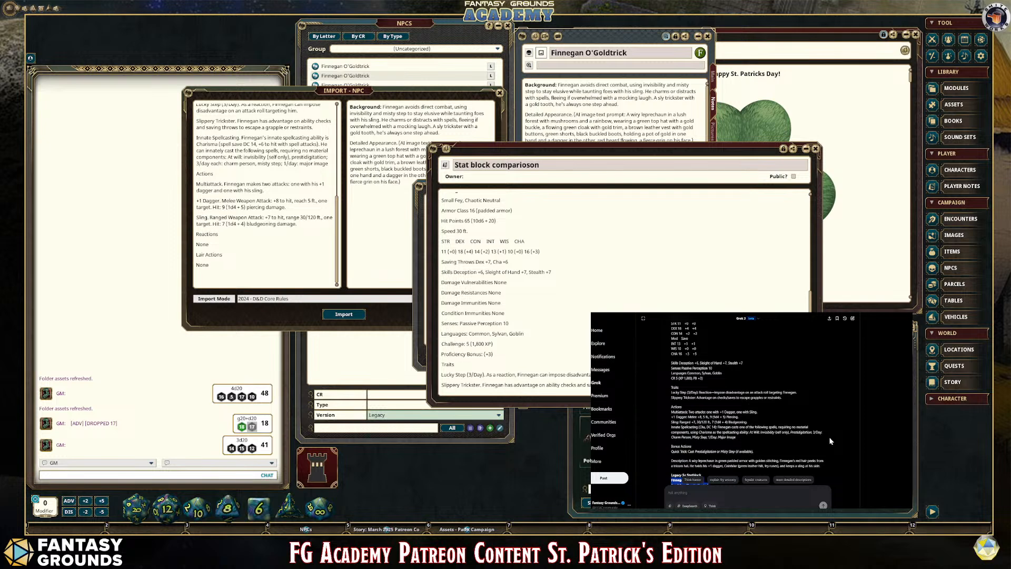
{"action": "scroll", "coordinate": [832, 422], "scroll_direction": "down", "scroll_amount": 1}
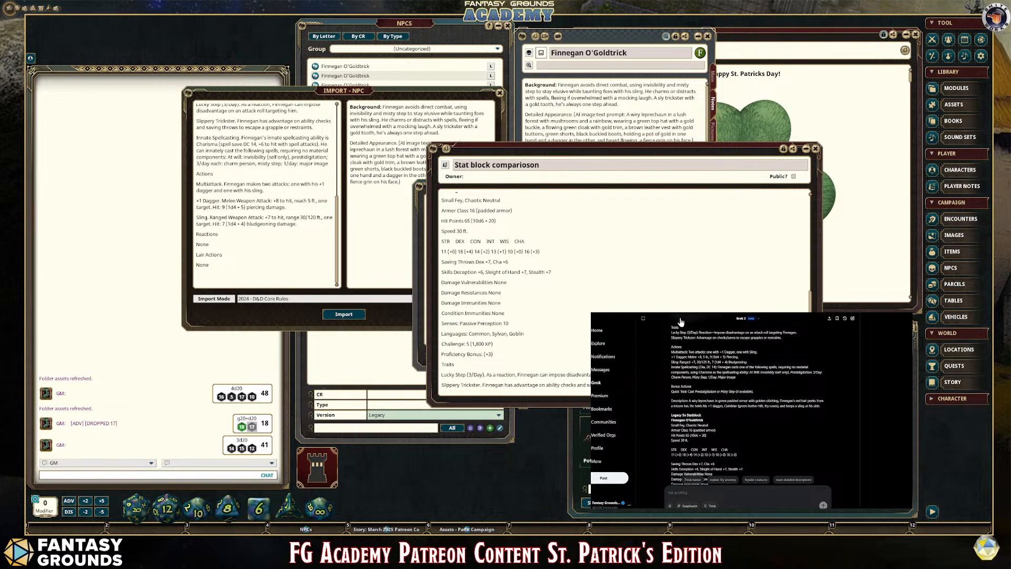
{"action": "left_click_drag", "start_coordinate": [736, 371], "coordinate": [754, 393]}
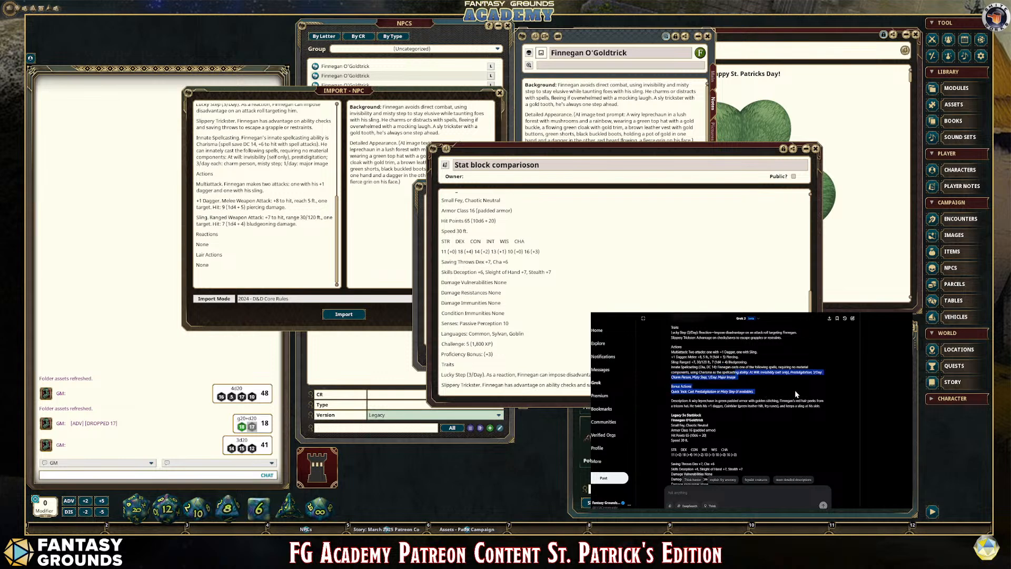
{"action": "left_click_drag", "start_coordinate": [756, 394], "coordinate": [681, 362]}
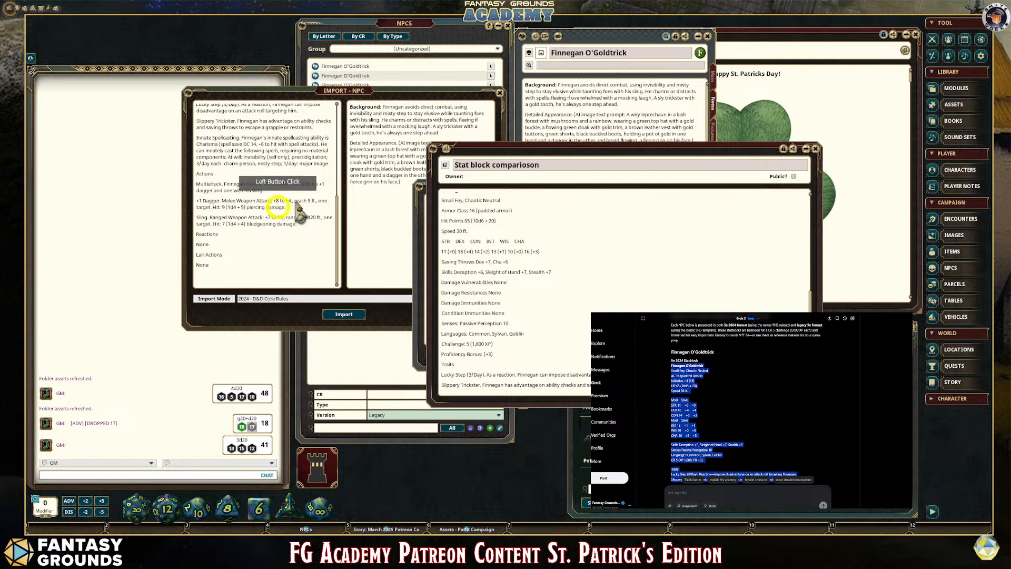
Close the stat block comparison note and the NPC import window that holds the legacy statblock
{"action": "left_click", "coordinate": [814, 149]}
{"action": "left_click", "coordinate": [599, 187]}
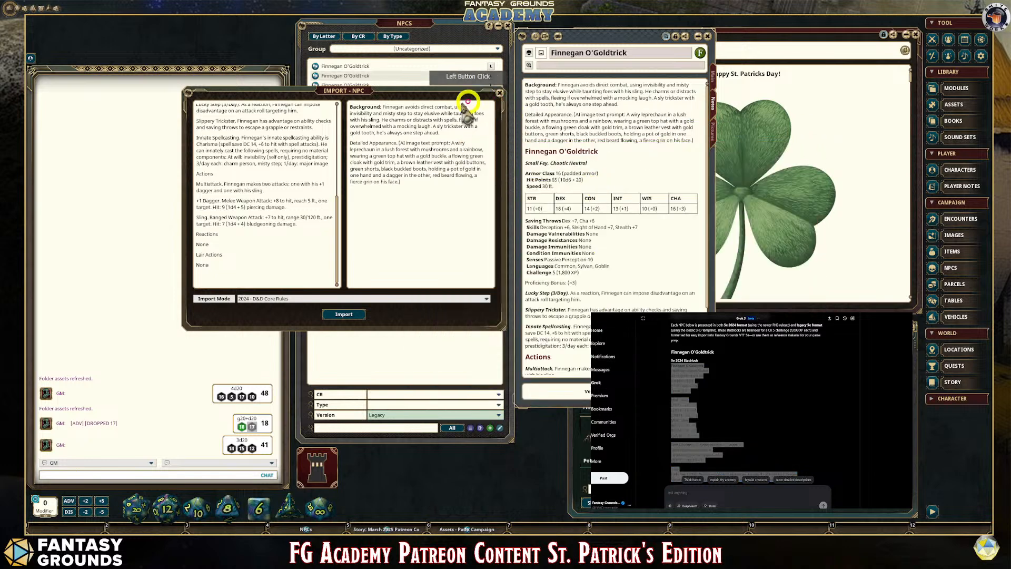
{"action": "left_click", "coordinate": [404, 300]}
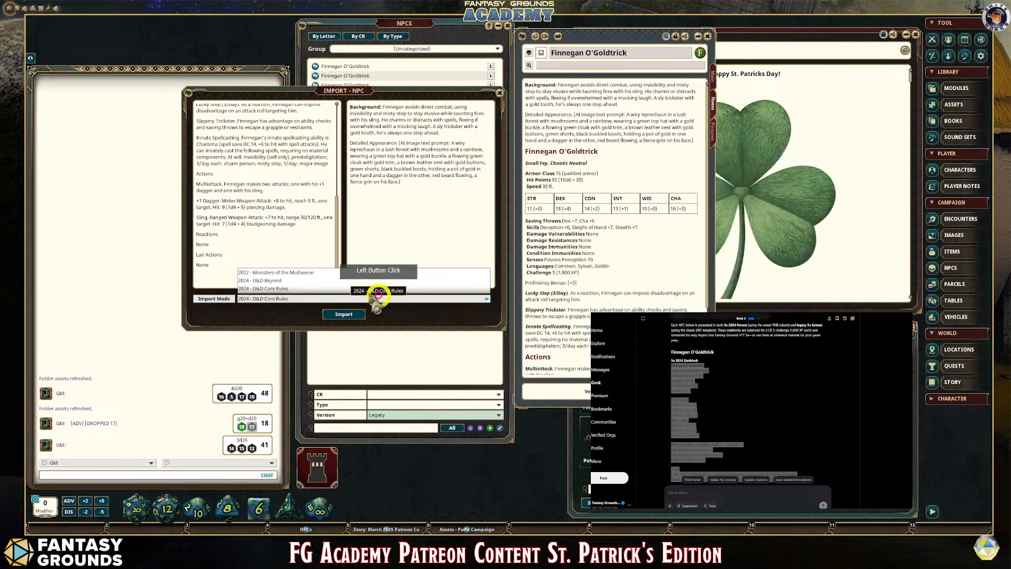
{"action": "left_click", "coordinate": [276, 288]}
{"action": "left_click_drag", "start_coordinate": [270, 269], "coordinate": [405, 93]}
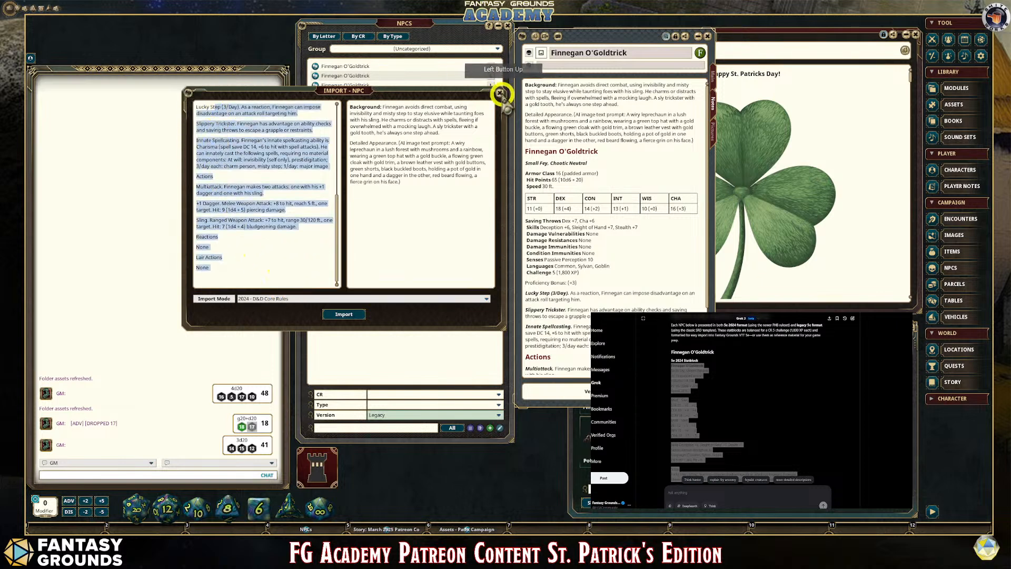
{"action": "left_click", "coordinate": [500, 93]}
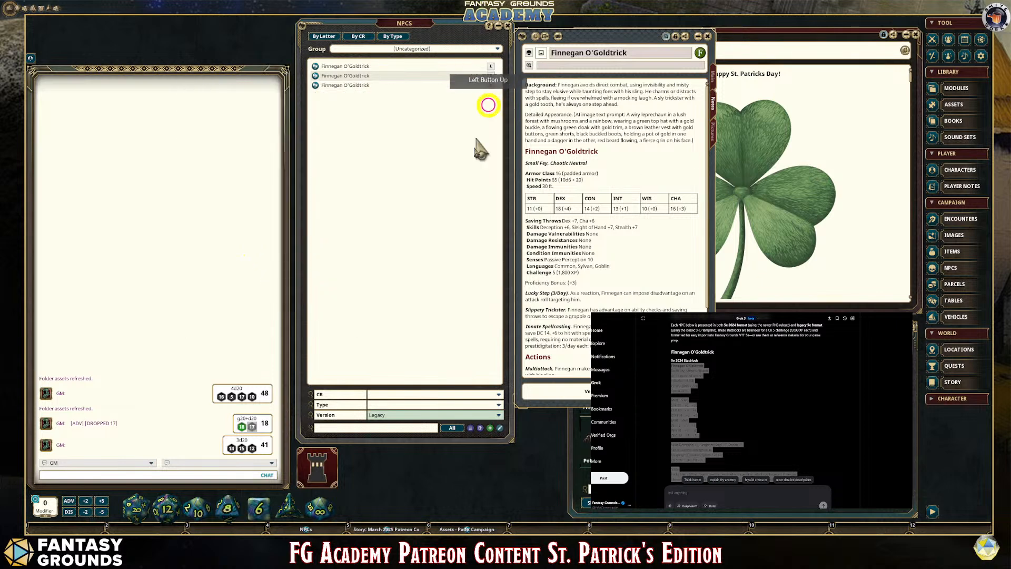
Open a fresh NPC import and paste Finnegan's 2024 statblock into the statblock text
{"action": "left_click", "coordinate": [471, 427]}
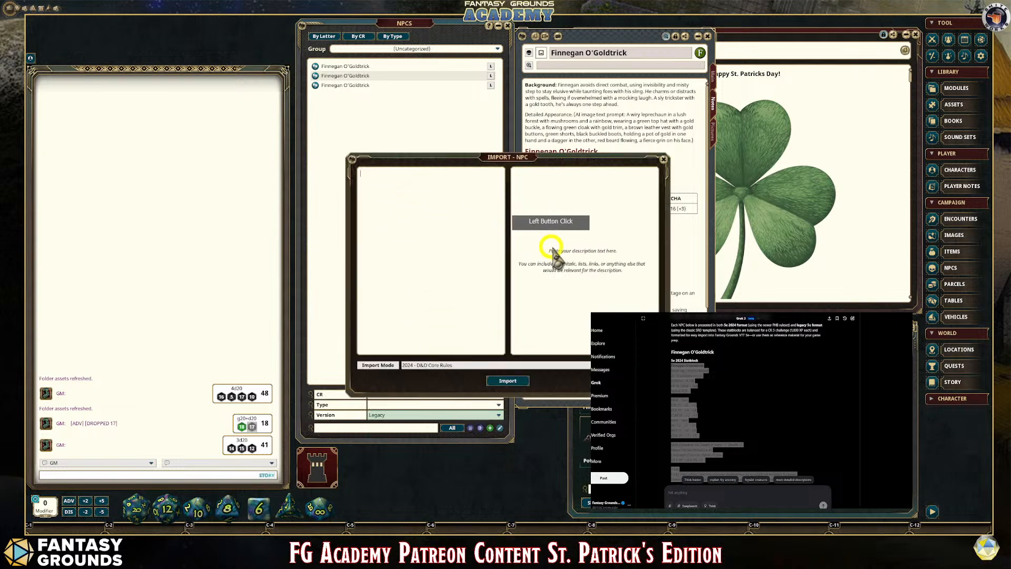
{"action": "key", "text": "ctrl+v"}
{"action": "scroll", "coordinate": [467, 226], "scroll_direction": "up", "scroll_amount": 10}
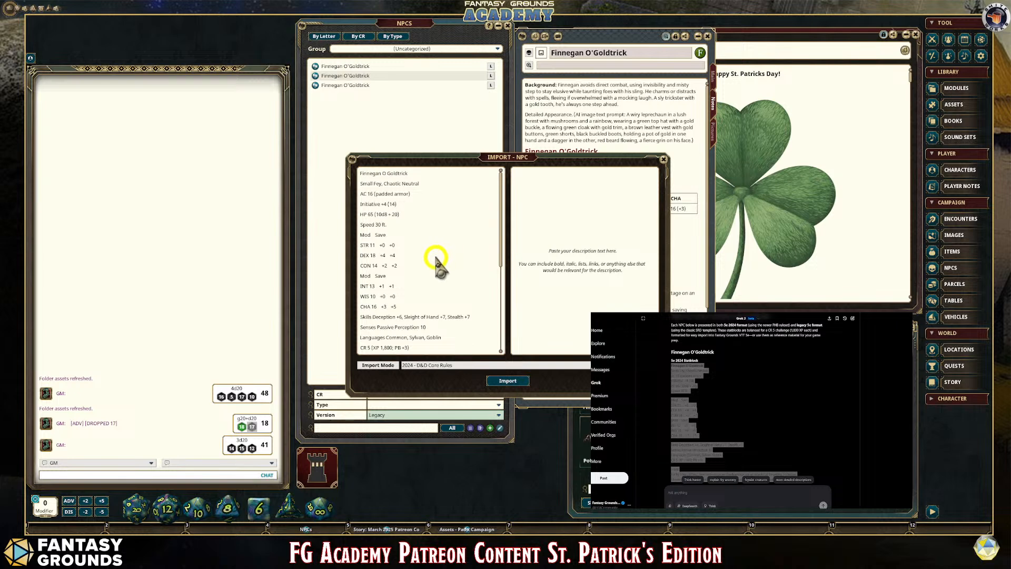
Replace the colons after the trait names "Lucky Step (3/Day)" and "Slippery Trickster" with periods
{"action": "scroll", "coordinate": [436, 261], "scroll_direction": "down", "scroll_amount": 3}
{"action": "scroll", "coordinate": [436, 260], "scroll_direction": "down", "scroll_amount": 1}
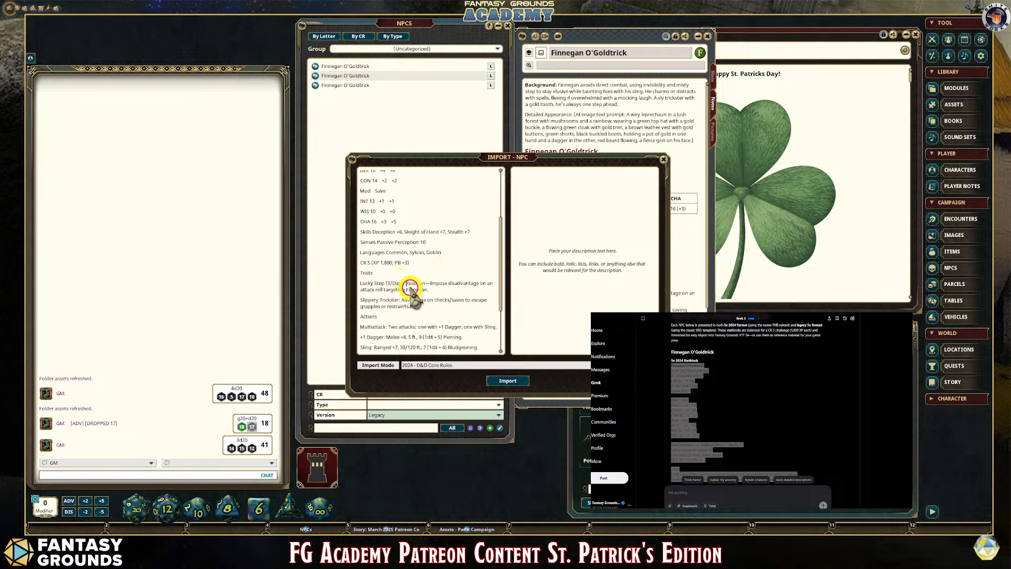
{"action": "left_click", "coordinate": [445, 292]}
{"action": "key", "text": "BackSpace"}
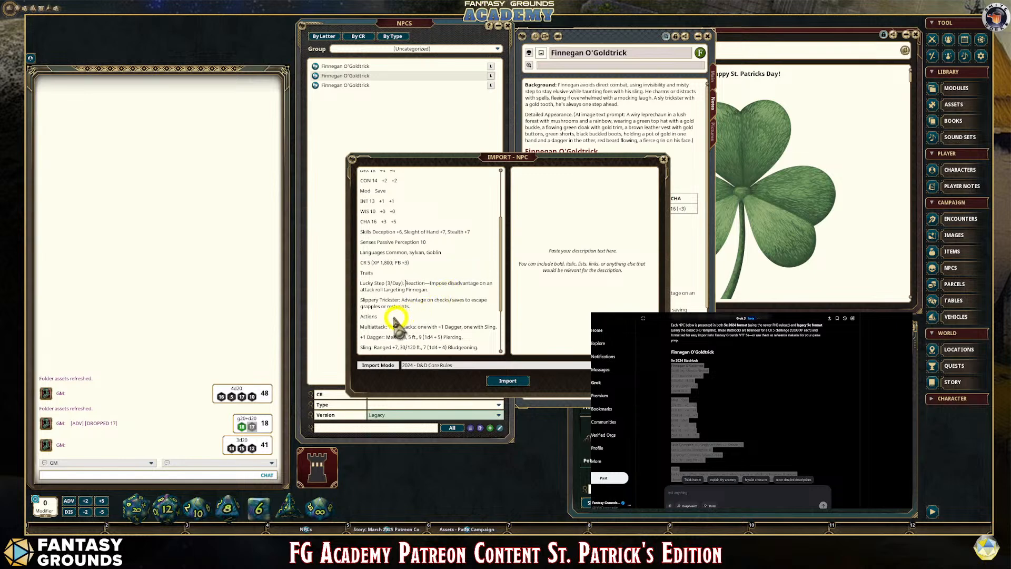
{"action": "left_click_drag", "start_coordinate": [402, 301], "coordinate": [464, 301]}
{"action": "scroll", "coordinate": [443, 330], "scroll_direction": "down", "scroll_amount": 1}
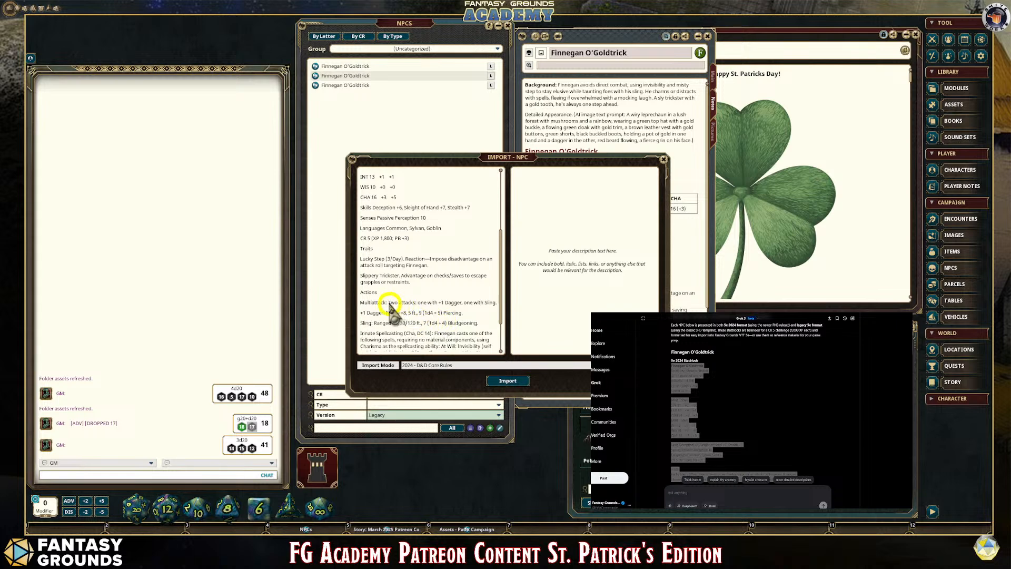
Replace the colons after the action names "Multiattack" and "Sling" with periods
{"action": "left_click", "coordinate": [422, 327]}
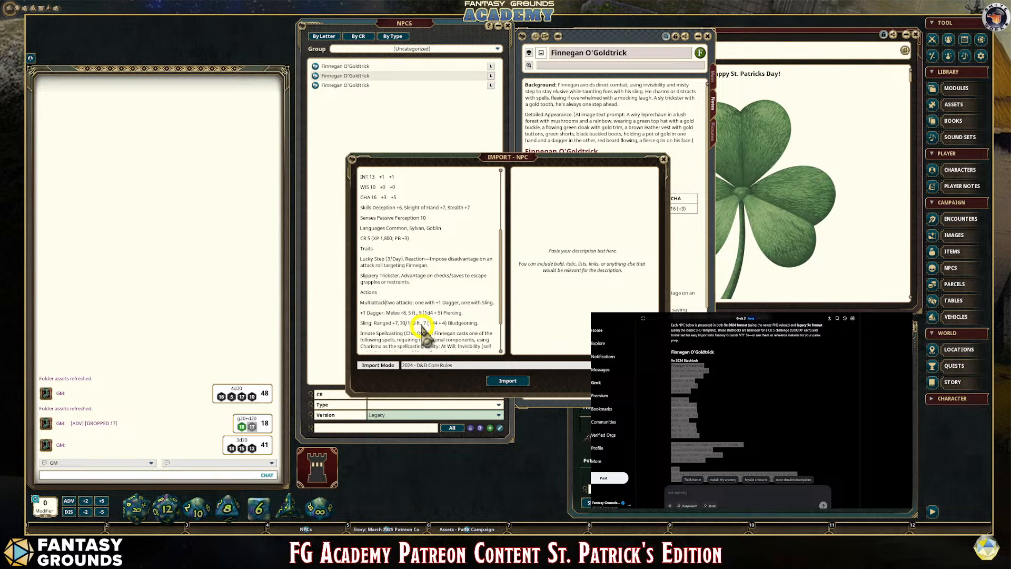
{"action": "type", "text": "."}
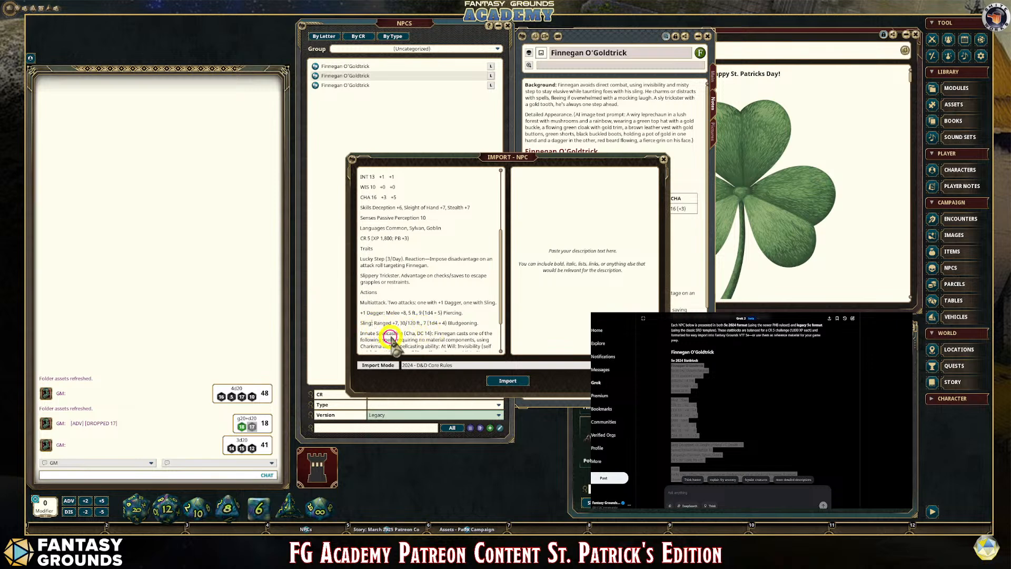
{"action": "left_click", "coordinate": [402, 342]}
{"action": "left_click", "coordinate": [422, 332]}
Change "+1 Dagger:" to "Magic Dagger." and keep it on its own line below the Multiattack action
{"action": "left_click", "coordinate": [368, 314]}
{"action": "key", "text": "BackSpace"}
{"action": "key", "text": "BackSpace"}
{"action": "key", "text": "BackSpace"}
{"action": "key", "text": "BackSpace"}
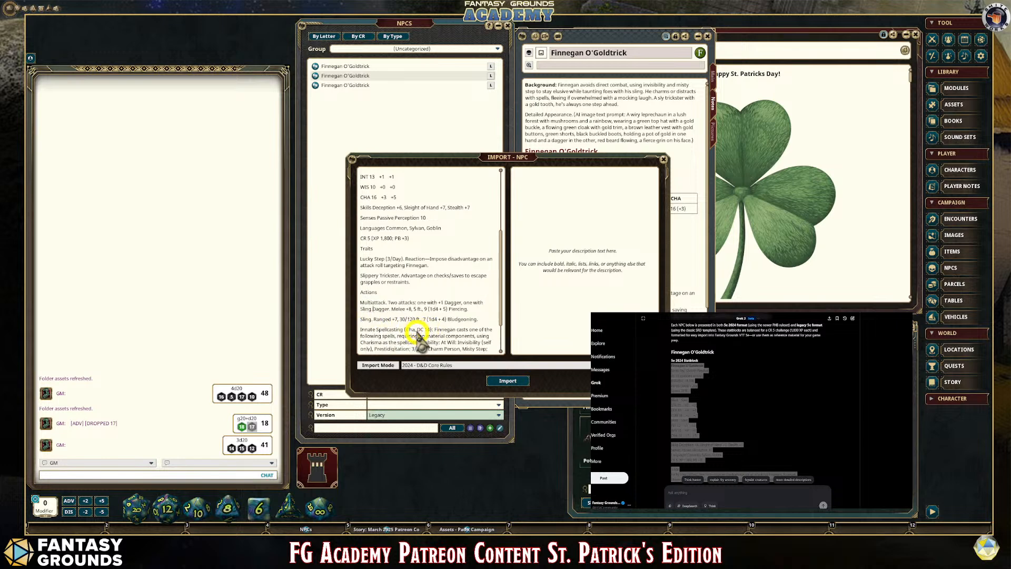
{"action": "type", "text": ".Ma"}
{"action": "type", "text": "gic"}
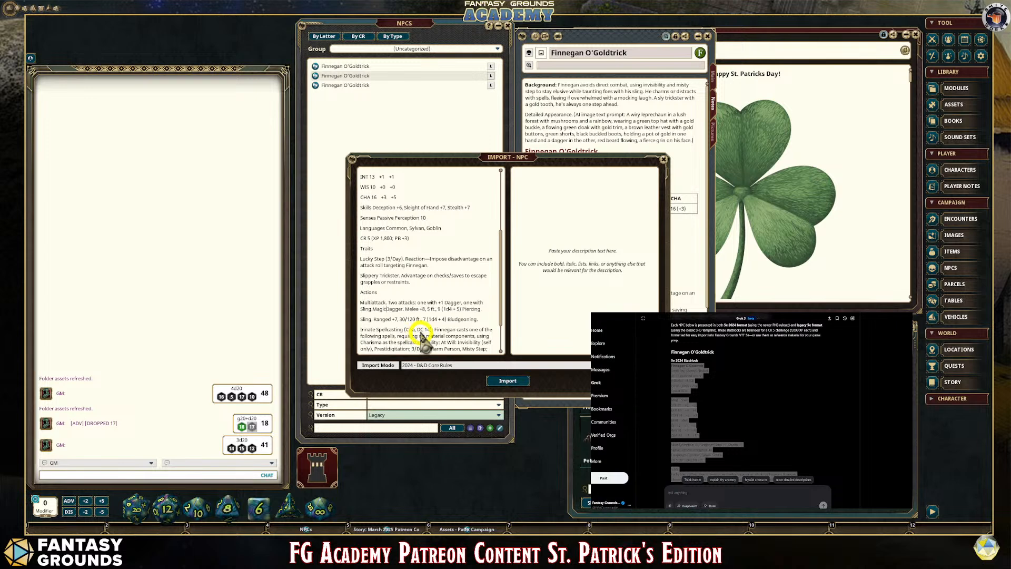
{"action": "left_click", "coordinate": [375, 310]}
{"action": "key", "text": "Return"}
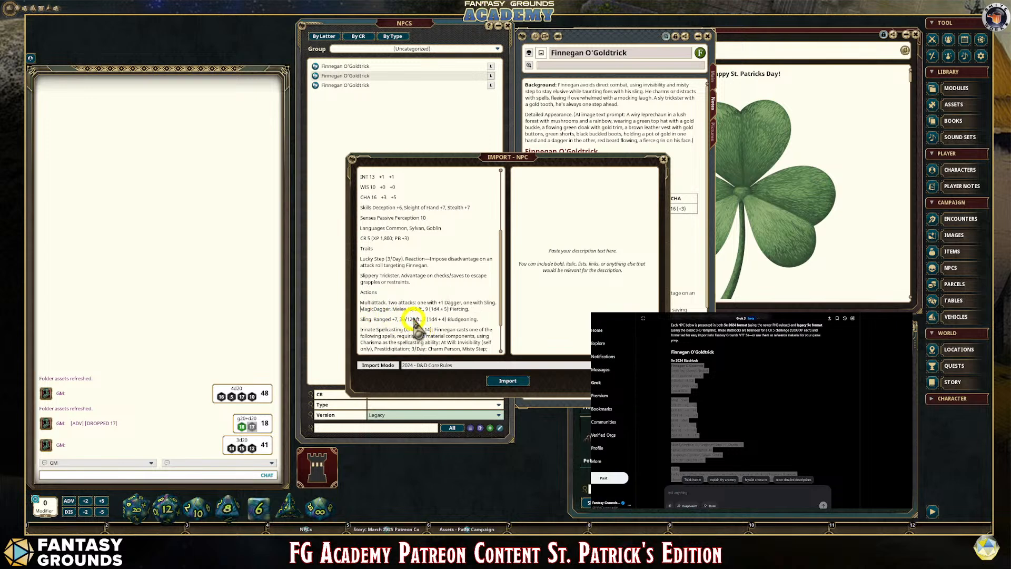
{"action": "left_click", "coordinate": [374, 310]}
Replace the colons after "Innate Spellcasting (Cha, DC 14)" and "Quick Trick" with periods, and check the full pasted statblock
{"action": "scroll", "coordinate": [426, 320], "scroll_direction": "down", "scroll_amount": 2}
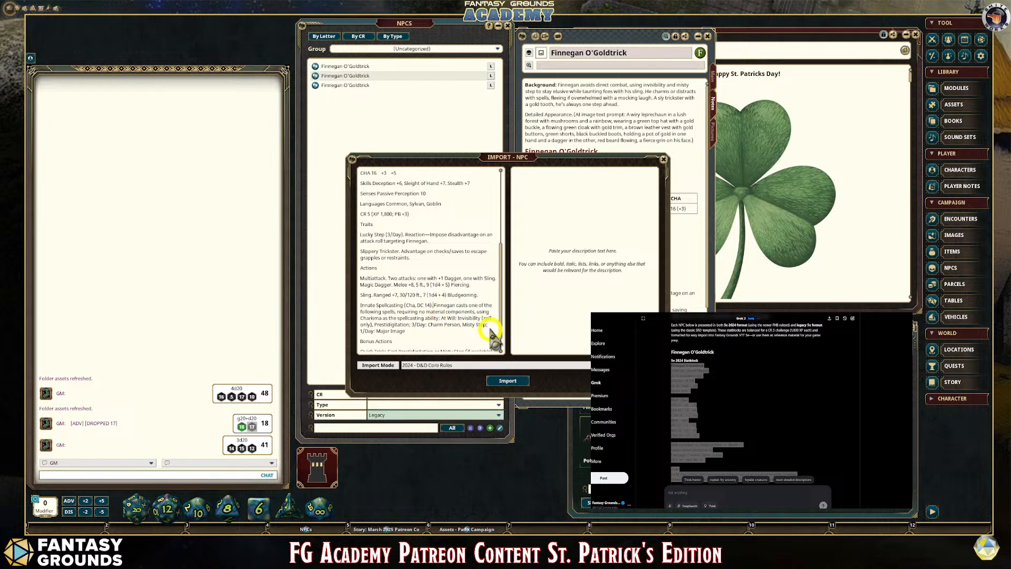
{"action": "scroll", "coordinate": [458, 318], "scroll_direction": "down", "scroll_amount": 1}
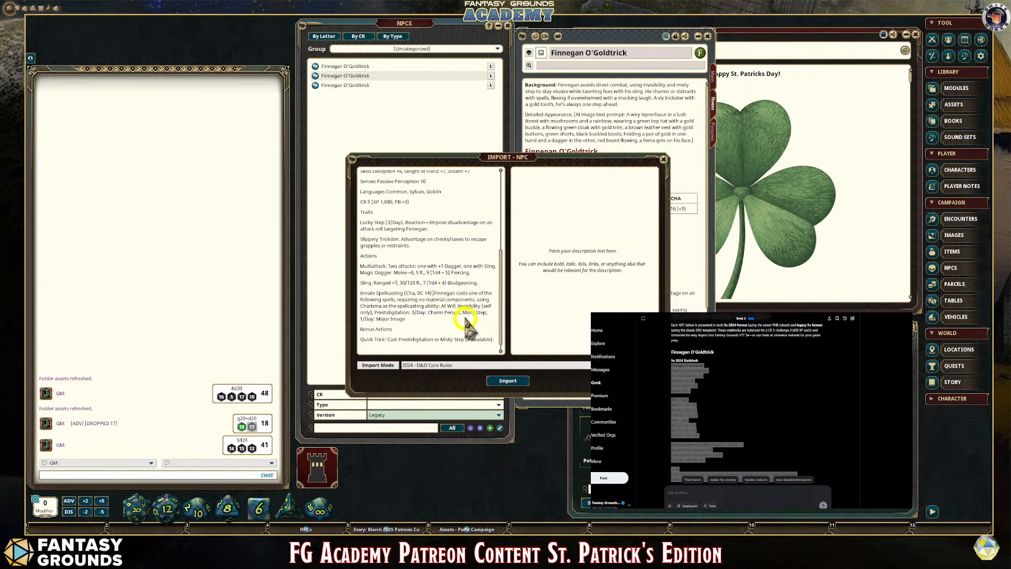
{"action": "left_click", "coordinate": [389, 341]}
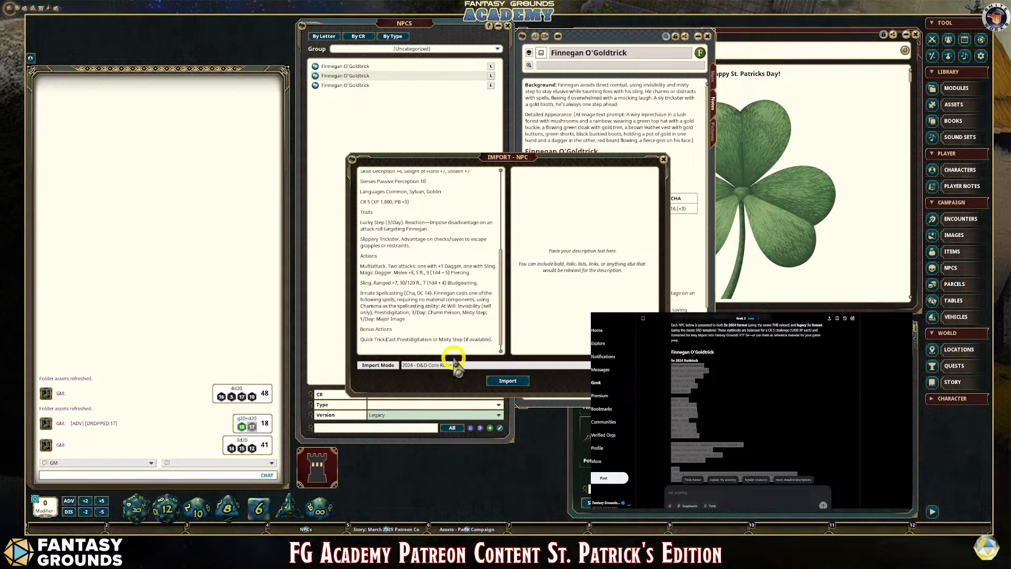
{"action": "type", "text": "."}
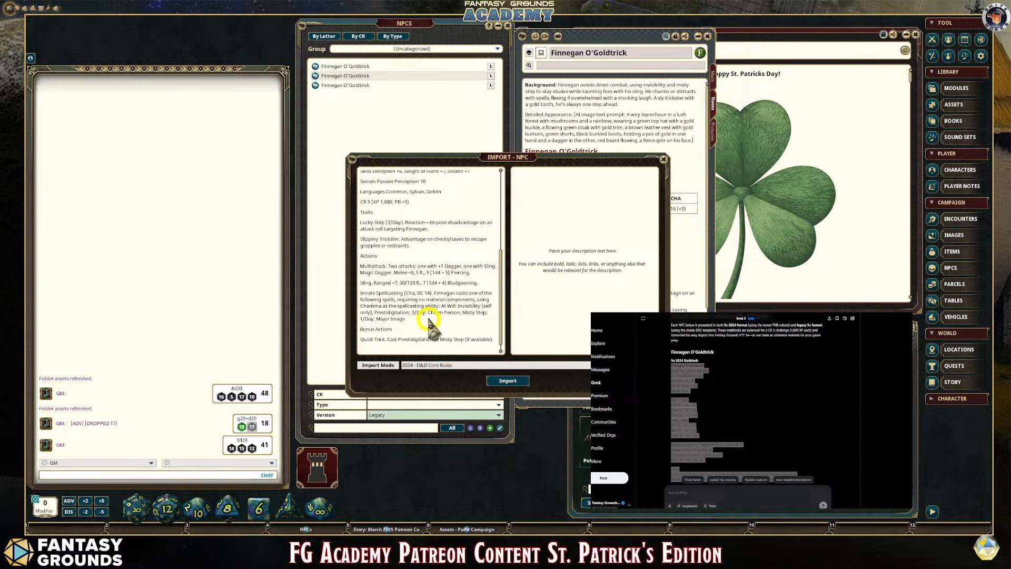
{"action": "scroll", "coordinate": [425, 328], "scroll_direction": "down", "scroll_amount": 1}
{"action": "scroll", "coordinate": [425, 329], "scroll_direction": "up", "scroll_amount": 10}
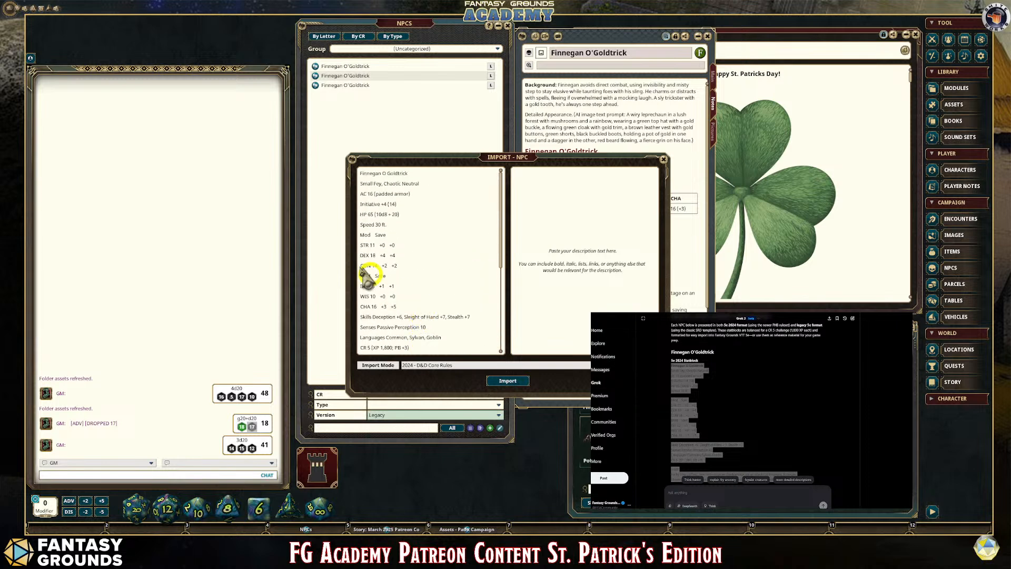
{"action": "double_click", "coordinate": [407, 261]}
{"action": "left_click", "coordinate": [446, 230]}
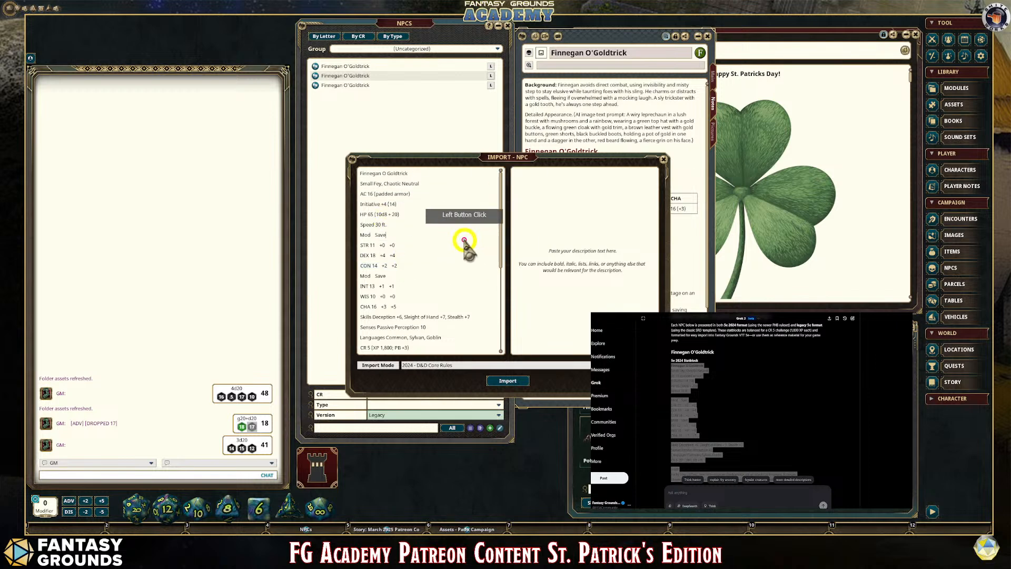
{"action": "scroll", "coordinate": [447, 253], "scroll_direction": "down", "scroll_amount": 5}
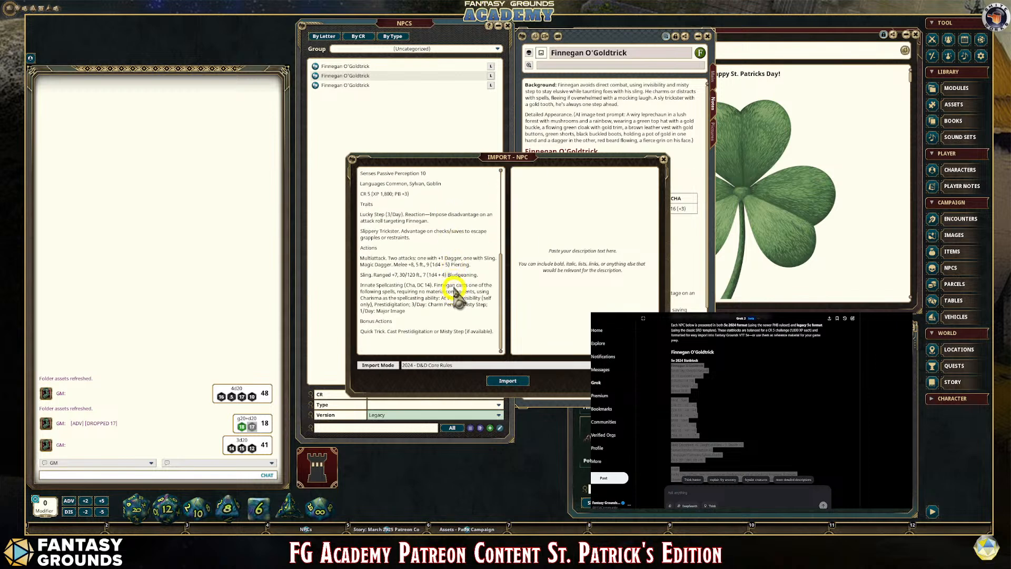
Copy Finnegan's background and Detailed Appearance text from Grok's legacy statblock into the import's description
{"action": "scroll", "coordinate": [810, 424], "scroll_direction": "up", "scroll_amount": 1}
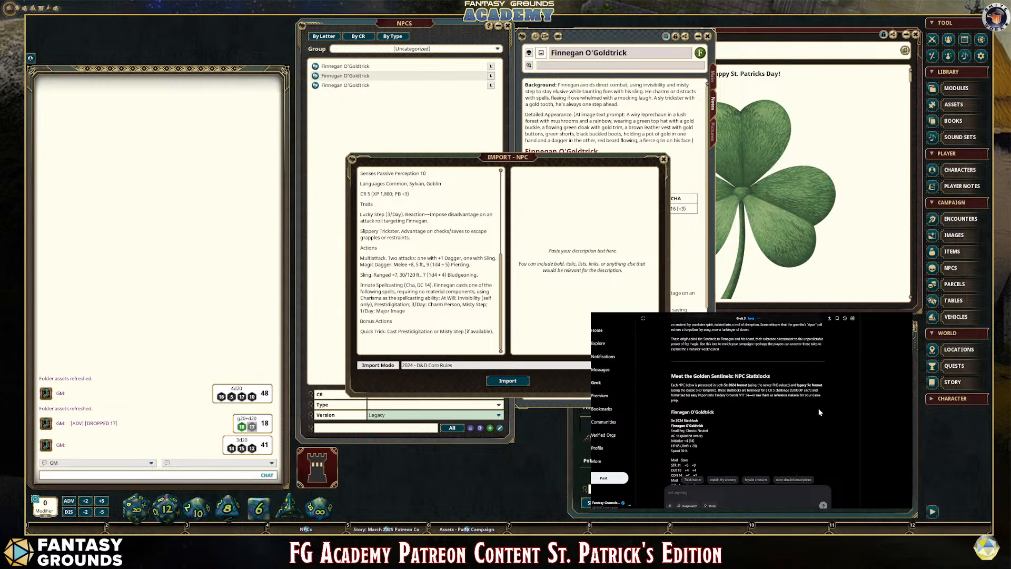
{"action": "scroll", "coordinate": [763, 422], "scroll_direction": "down", "scroll_amount": 6}
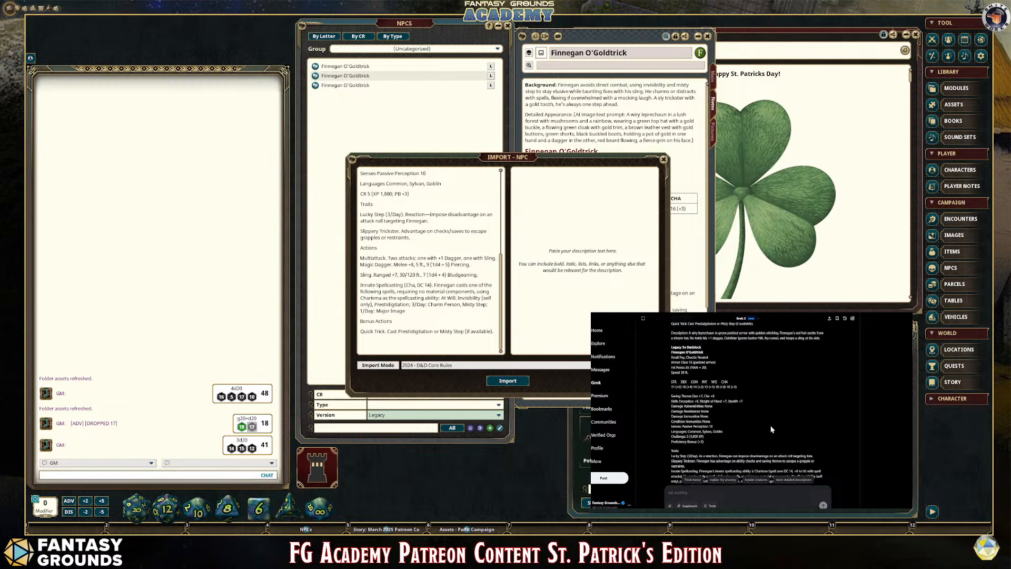
{"action": "scroll", "coordinate": [772, 429], "scroll_direction": "down", "scroll_amount": 3}
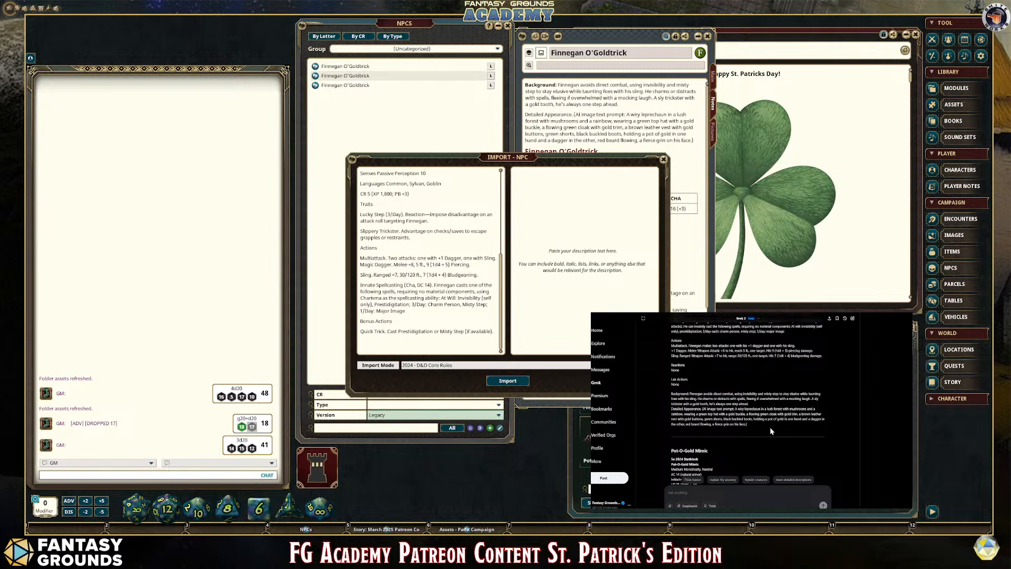
{"action": "triple_click", "coordinate": [742, 404]}
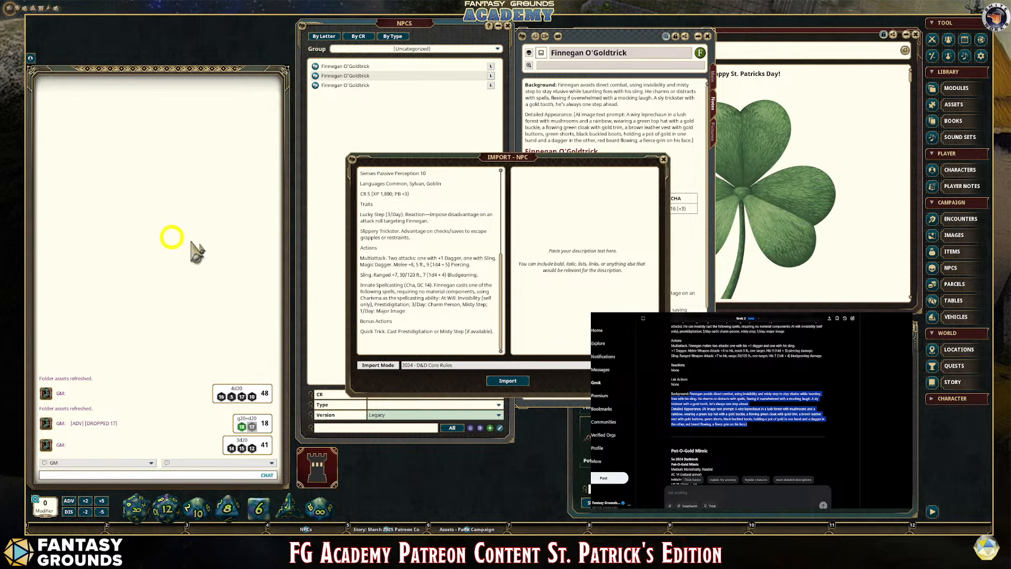
{"action": "right_click", "coordinate": [543, 180]}
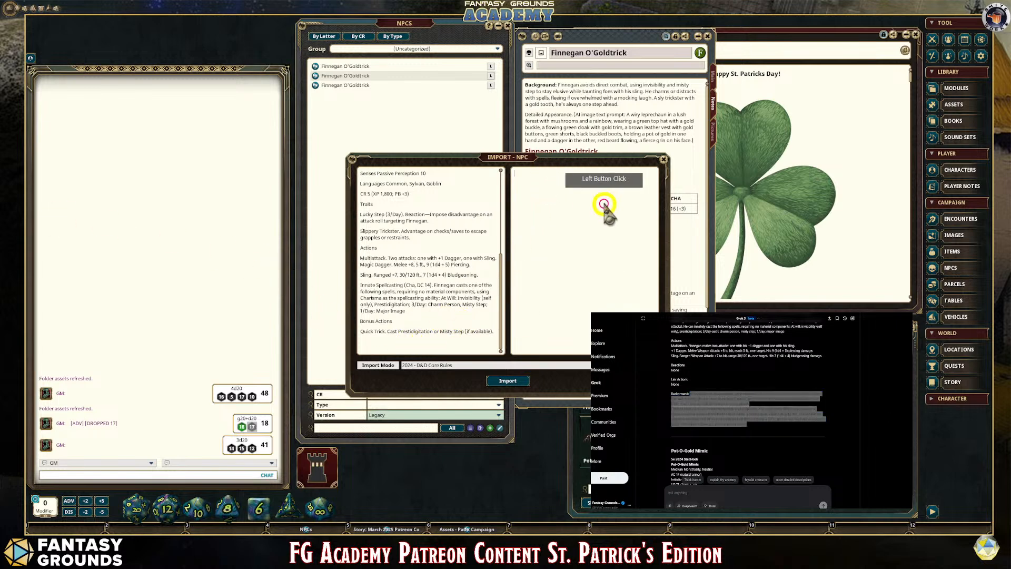
{"action": "left_click", "coordinate": [637, 195]}
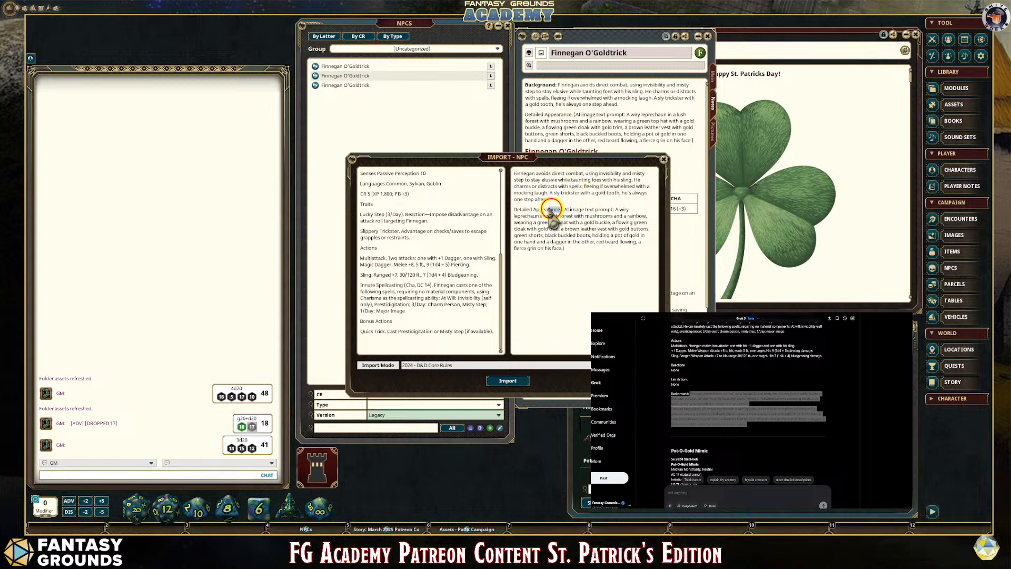
Make the "Detailed Appearance." label bold in the description and delete the "AI image text prompt:" lead-in after it
{"action": "left_click_drag", "start_coordinate": [513, 209], "coordinate": [561, 209]}
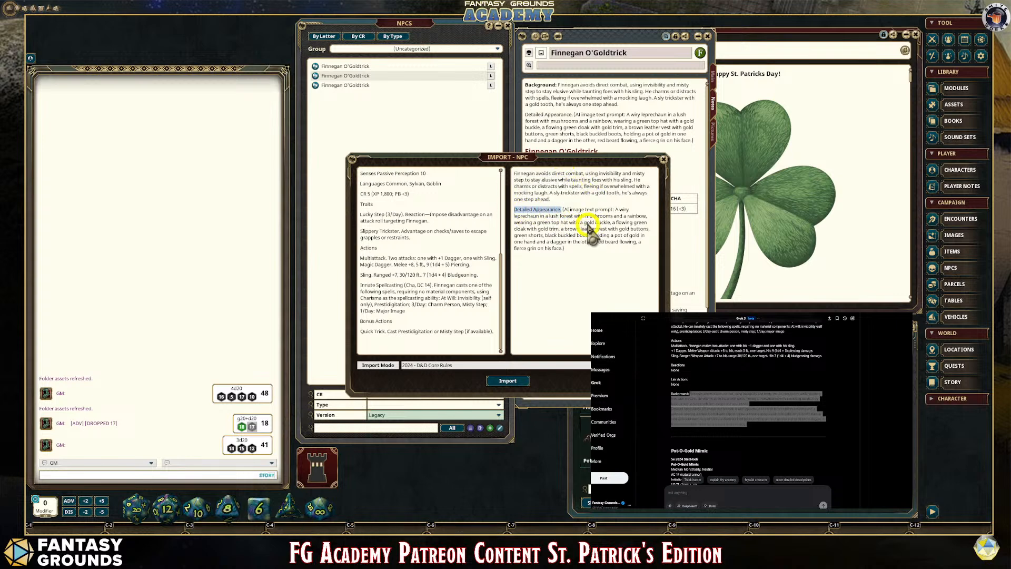
{"action": "key", "text": "ctrl+b"}
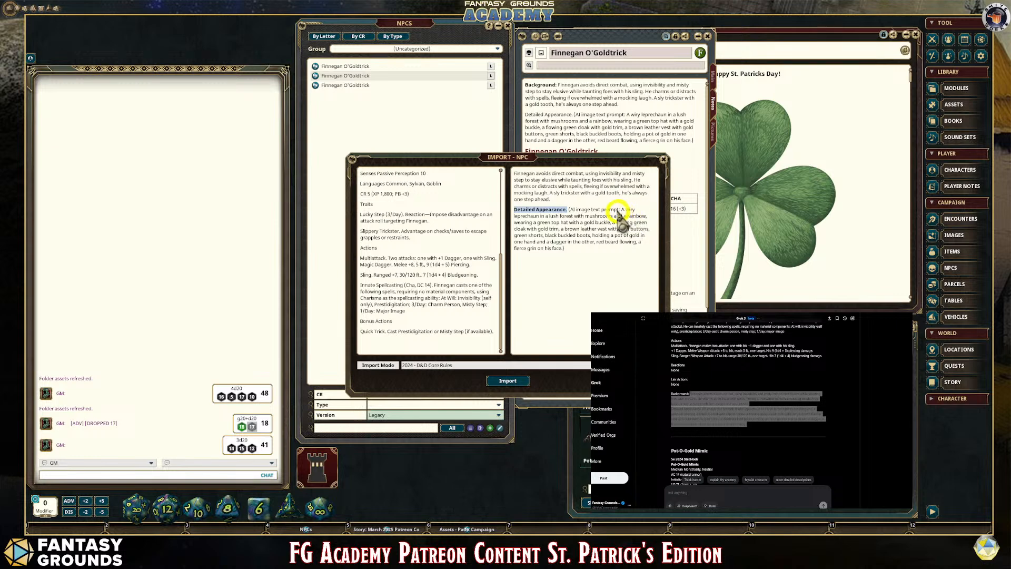
{"action": "left_click_drag", "start_coordinate": [621, 210], "coordinate": [568, 209]}
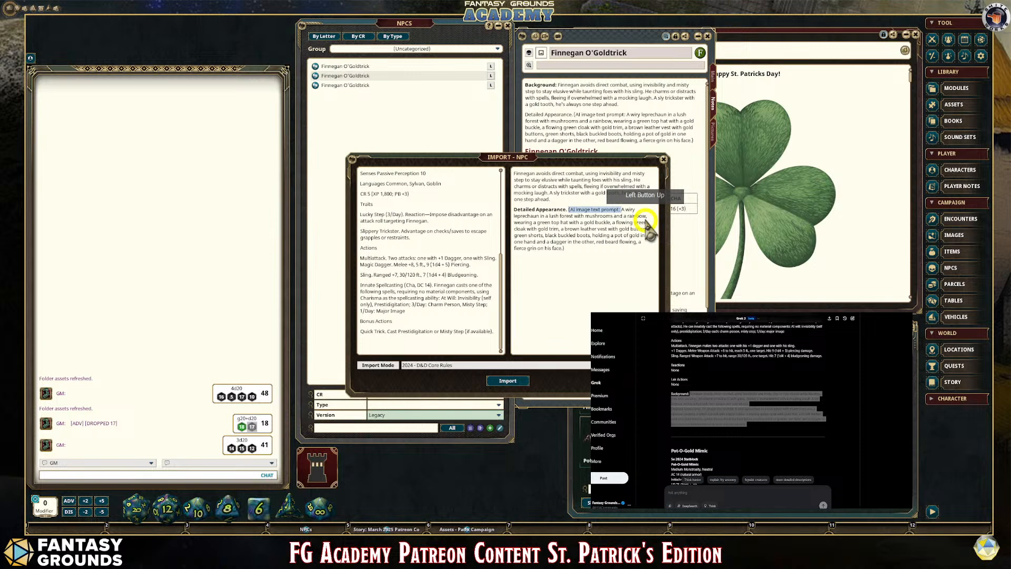
{"action": "key", "text": "Delete"}
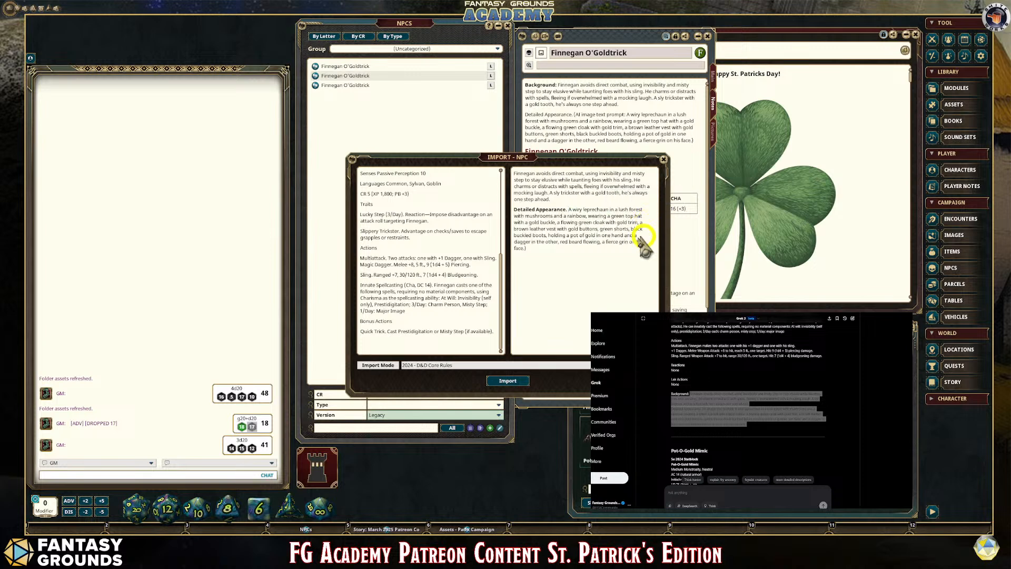
Remove the closing bracket at the end of the description so the text ends with "face."
{"action": "left_click", "coordinate": [594, 266]}
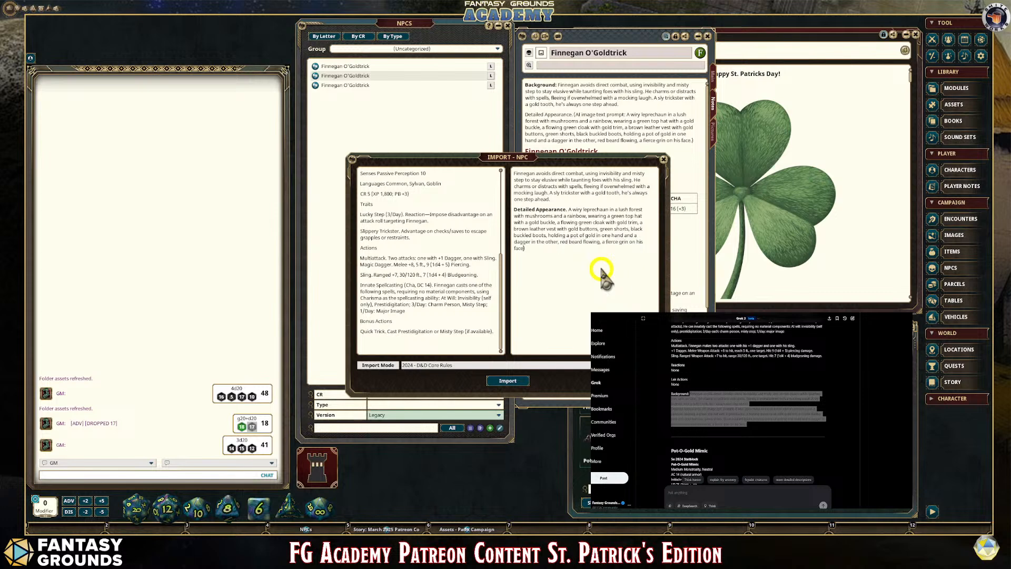
{"action": "left_click", "coordinate": [573, 258]}
{"action": "left_click_drag", "start_coordinate": [580, 209], "coordinate": [648, 260]}
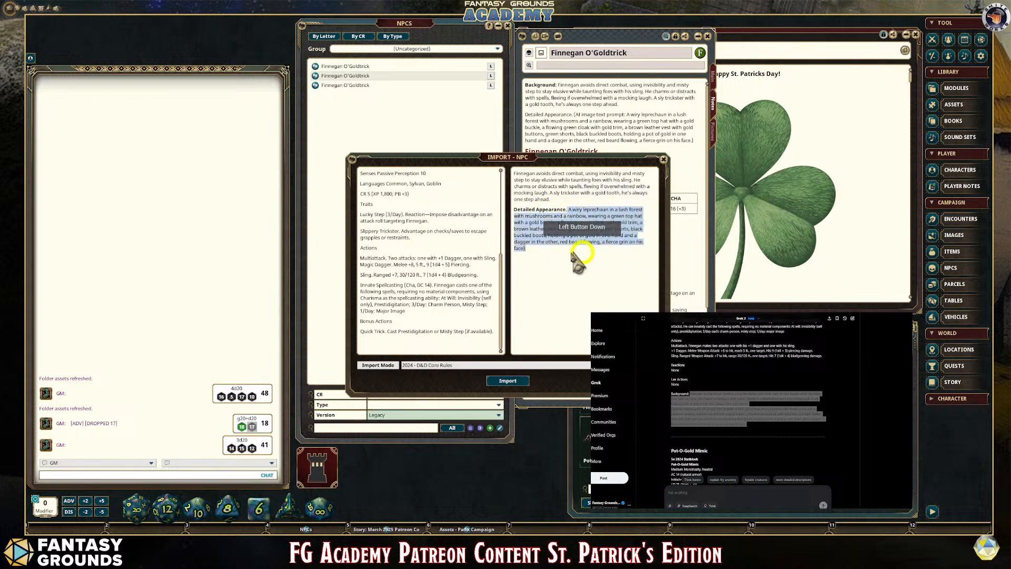
{"action": "left_click", "coordinate": [536, 255]}
{"action": "left_click", "coordinate": [563, 257]}
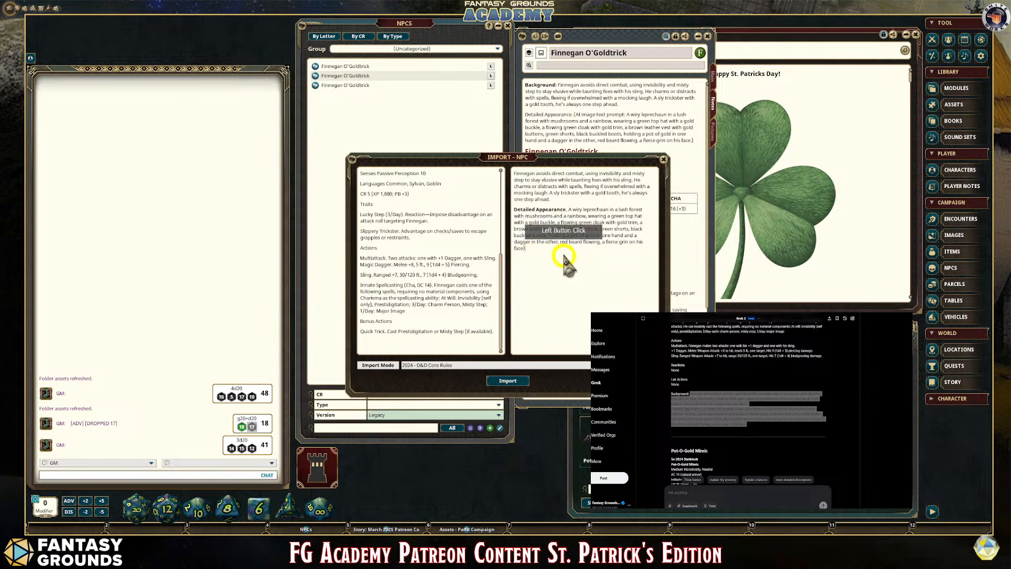
{"action": "key", "text": "BackSpace"}
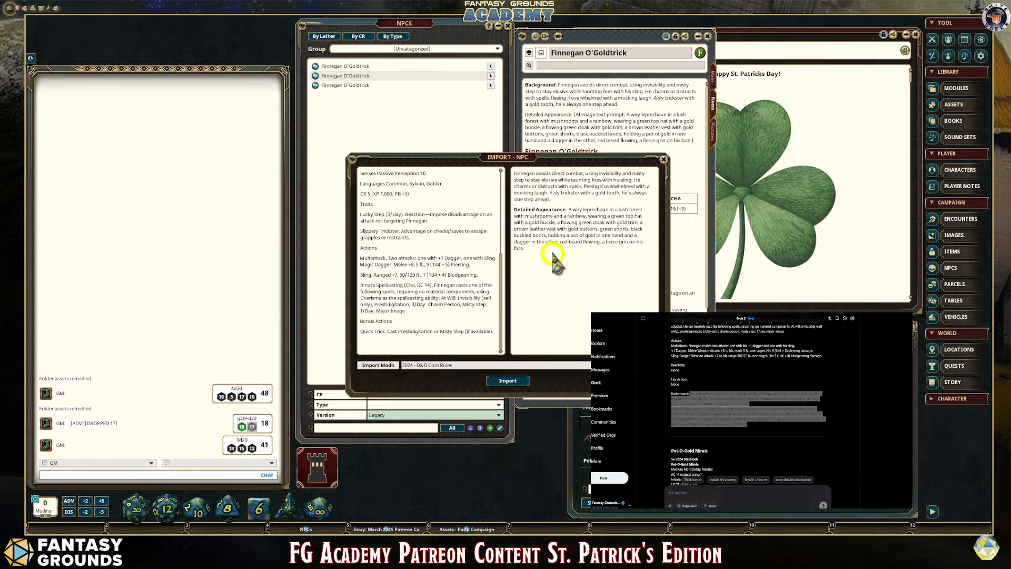
Copy the Detailed Appearance sentence from "A wiry leprechaun" to "face." and open the Ideogram creations page in a new, enlarged browser window
{"action": "left_click_drag", "start_coordinate": [548, 255], "coordinate": [571, 210]}
{"action": "key", "text": "ctrl+c"}
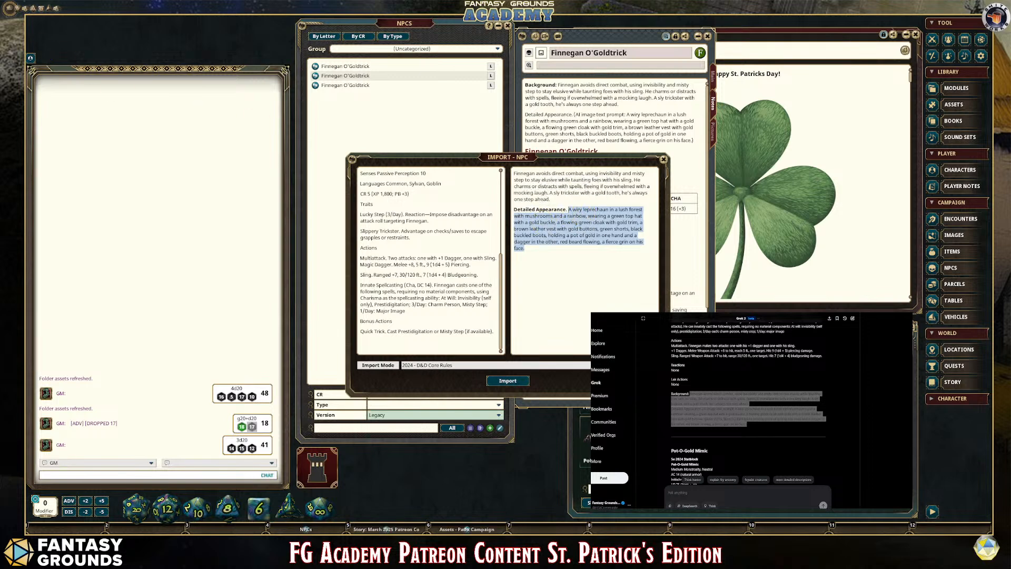
{"action": "key", "text": "ctrl+t"}
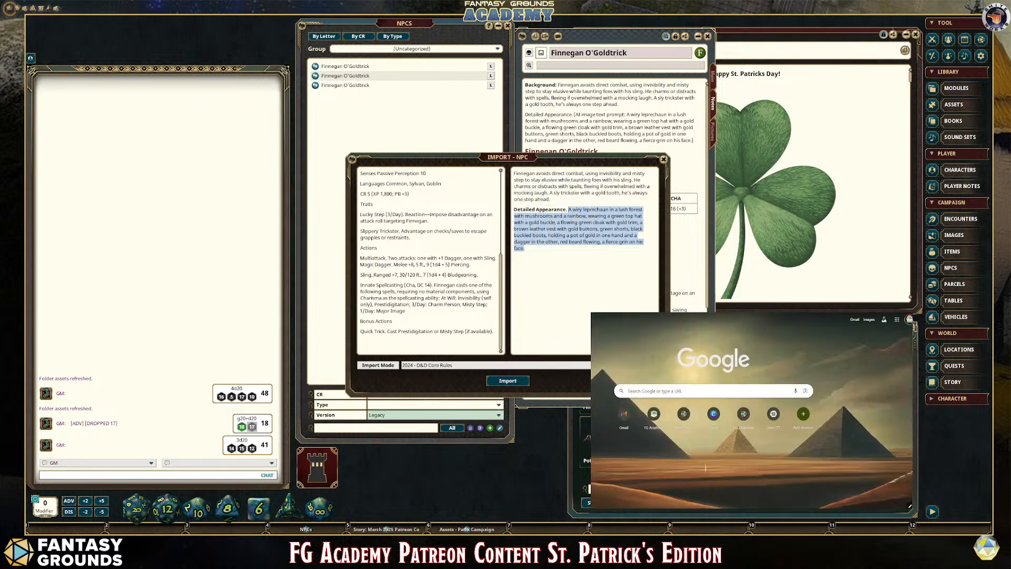
{"action": "key", "text": "ctrl+l"}
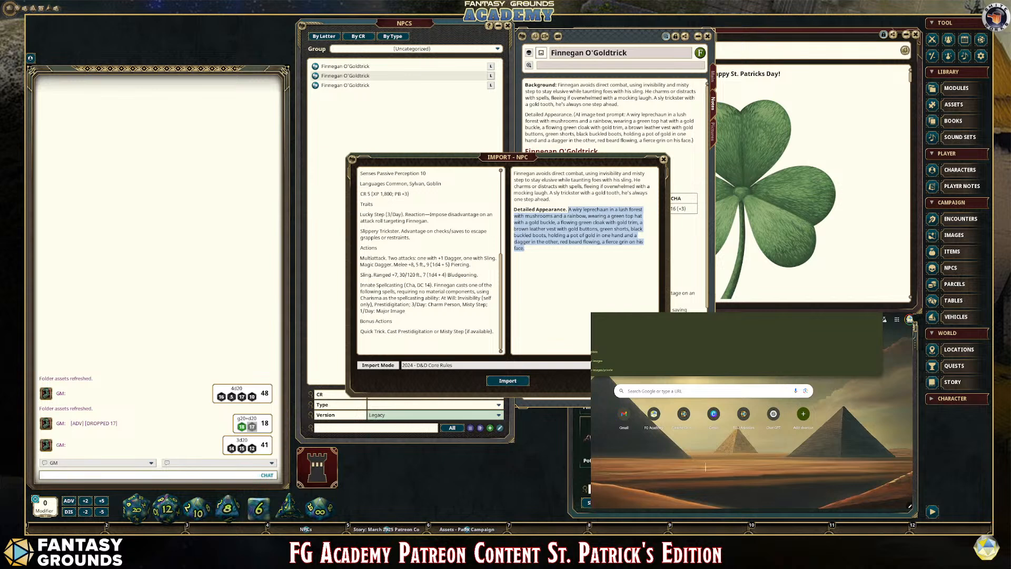
{"action": "key", "text": "Return"}
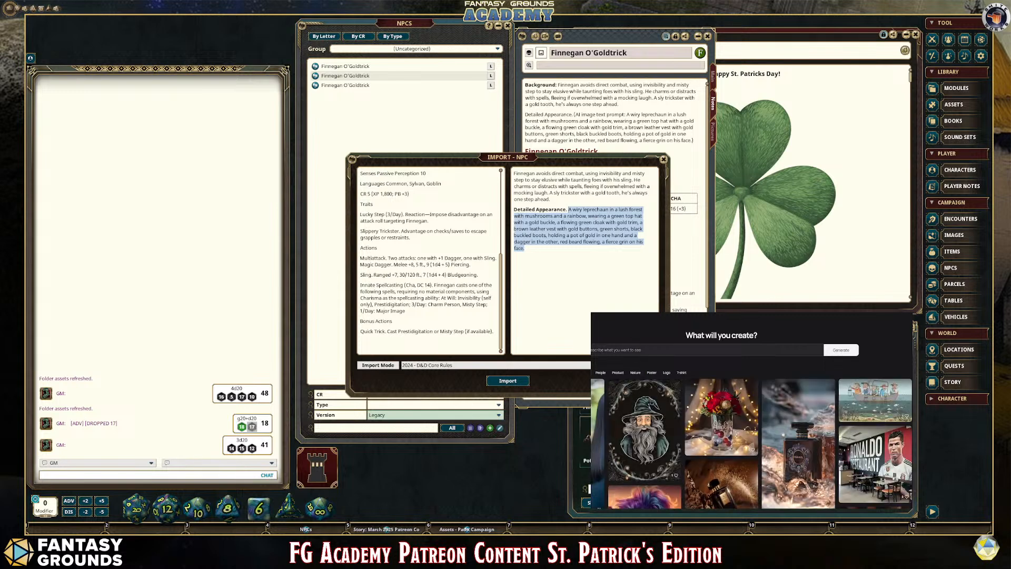
{"action": "left_click", "coordinate": [592, 363]}
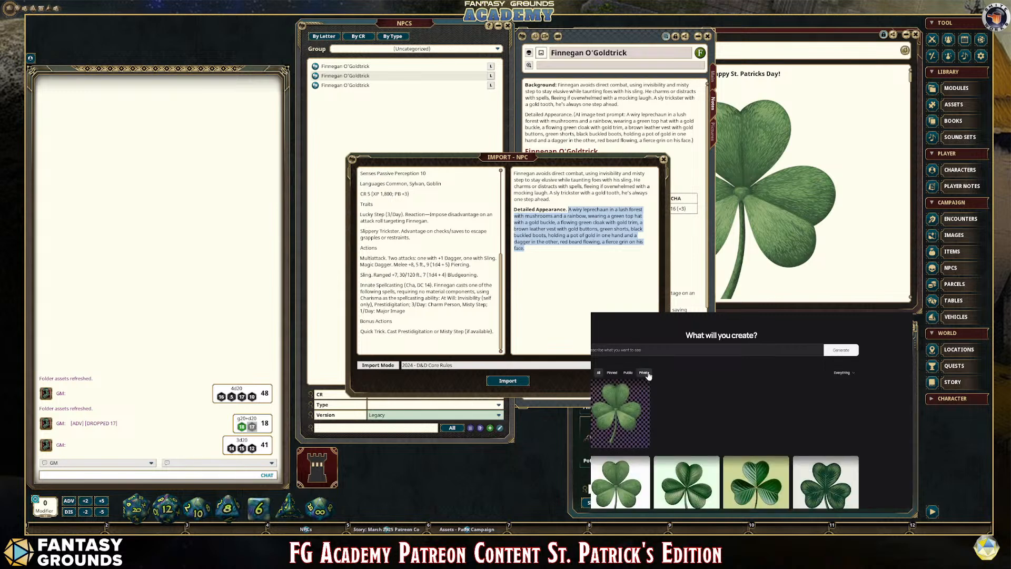
{"action": "left_click_drag", "start_coordinate": [732, 314], "coordinate": [422, 77]}
{"action": "left_click", "coordinate": [715, 79]}
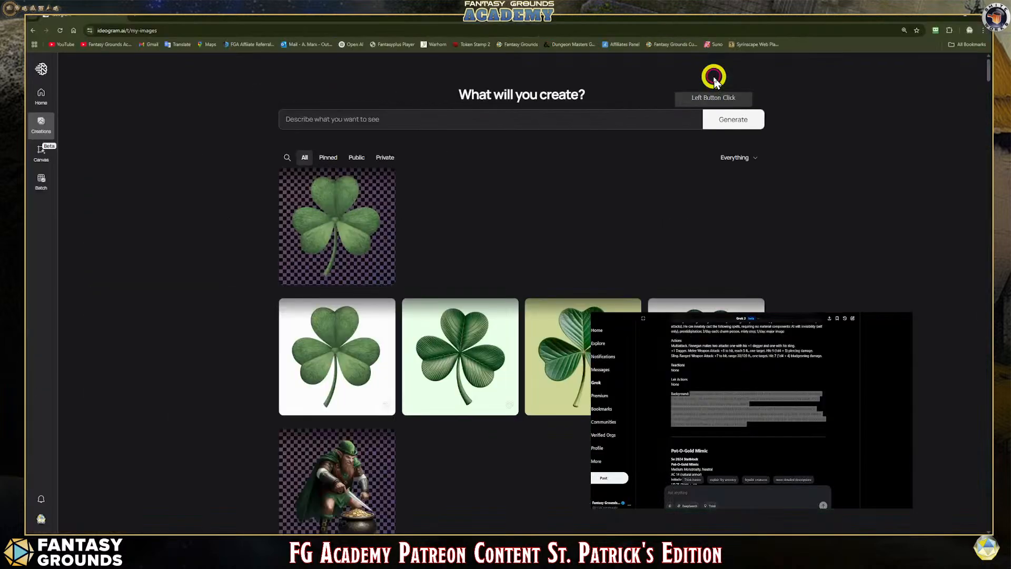
Generate images in Ideogram from the copied appearance text as the prompt, using a 1:1 aspect ratio
{"action": "left_click", "coordinate": [362, 127]}
{"action": "key", "text": "ctrl+v"}
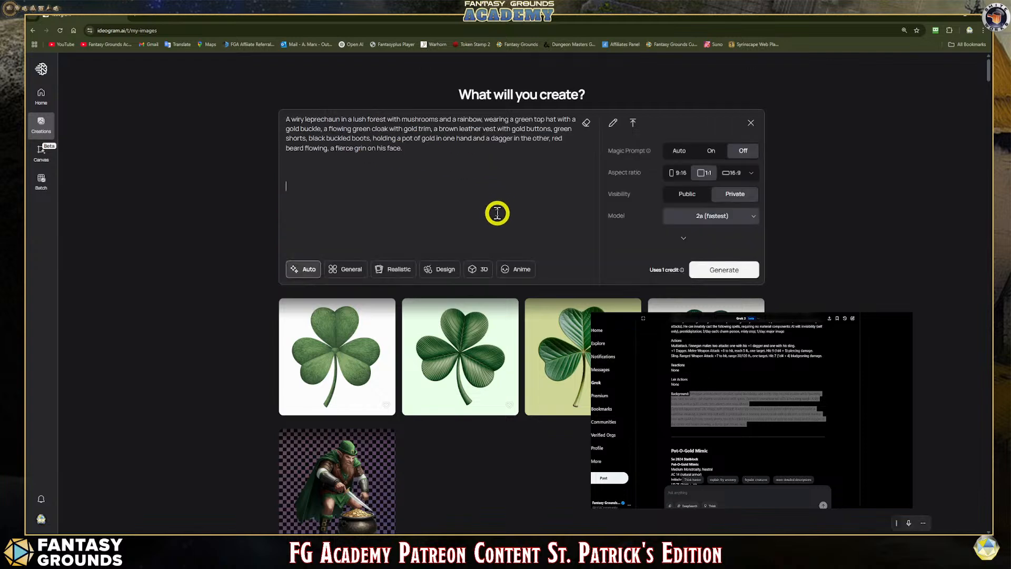
{"action": "left_click", "coordinate": [714, 174]}
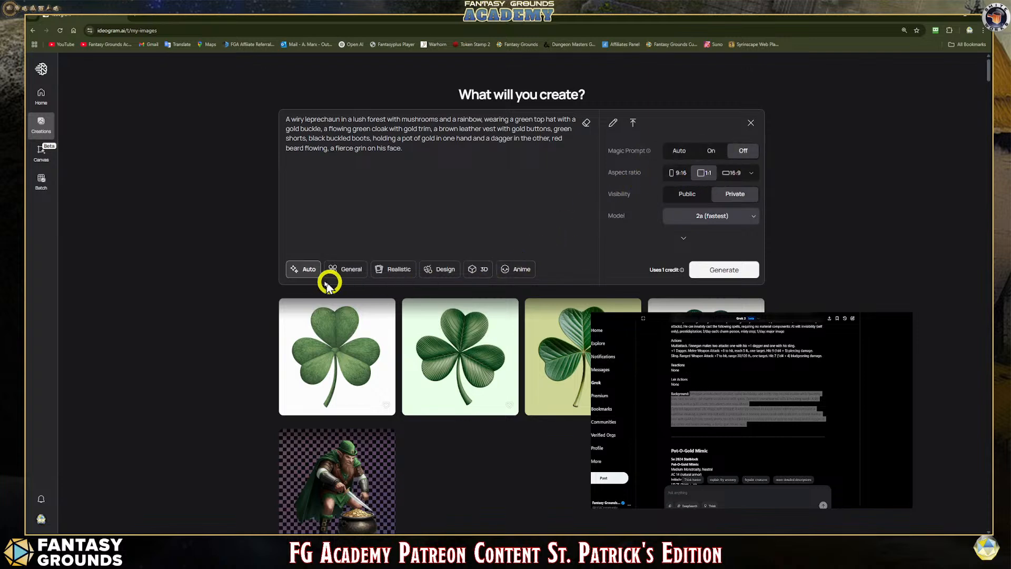
{"action": "left_click", "coordinate": [730, 277]}
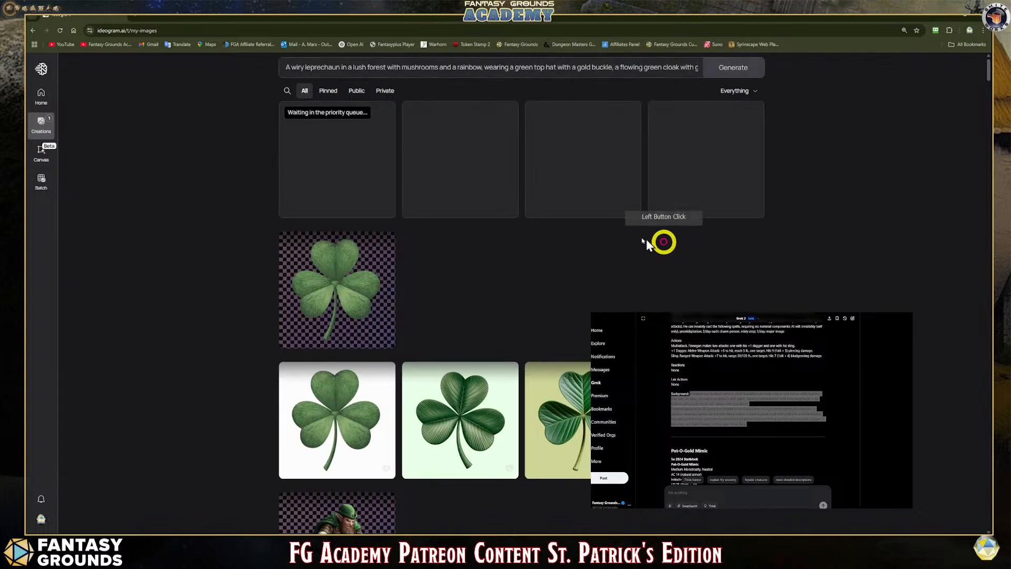
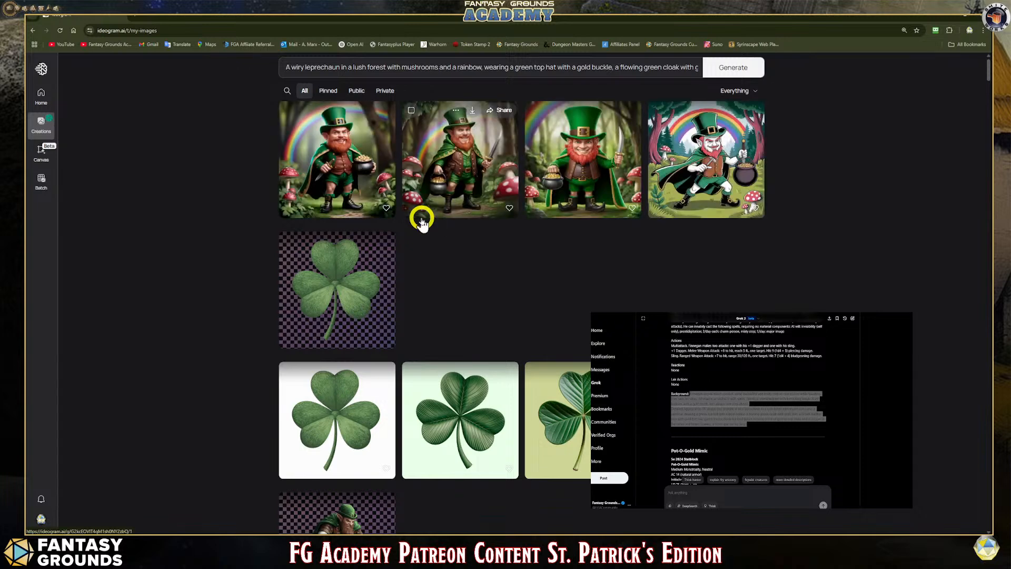
Open the second generated leprechaun image, with the pot of gold and raised dagger, and remove its background
{"action": "left_click", "coordinate": [447, 170]}
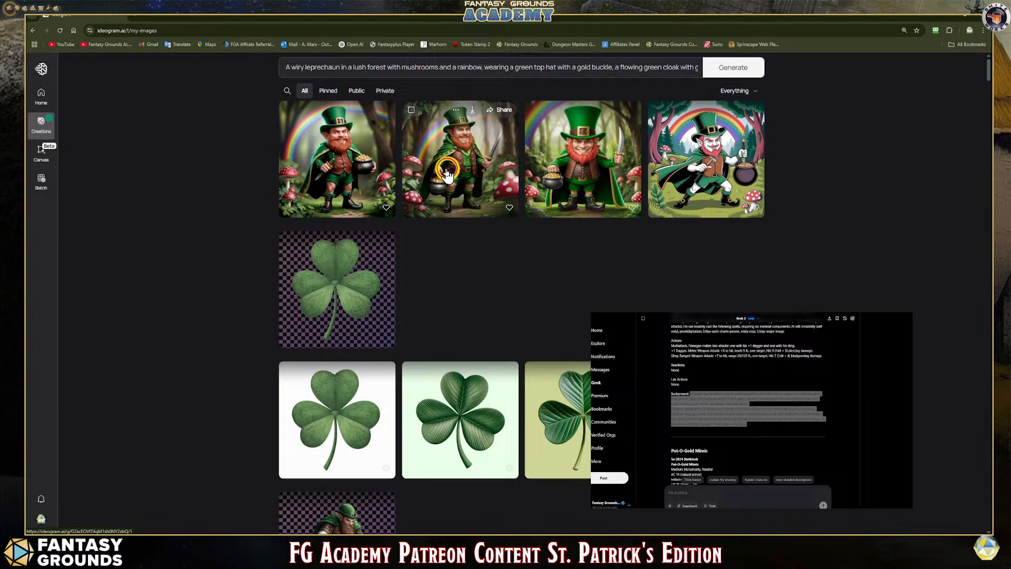
{"action": "scroll", "coordinate": [487, 303], "scroll_direction": "down", "scroll_amount": 2}
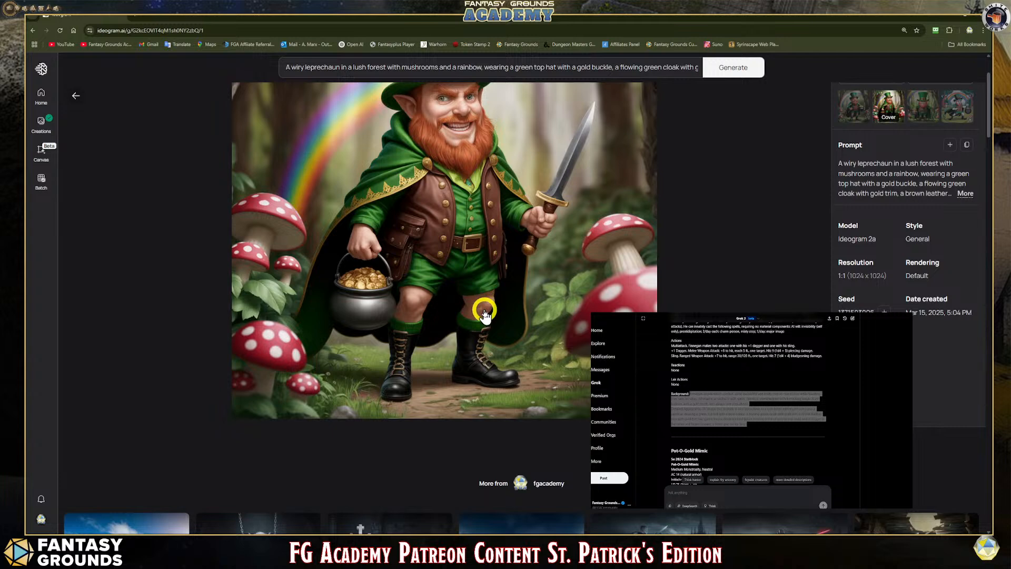
{"action": "scroll", "coordinate": [484, 313], "scroll_direction": "up", "scroll_amount": 1}
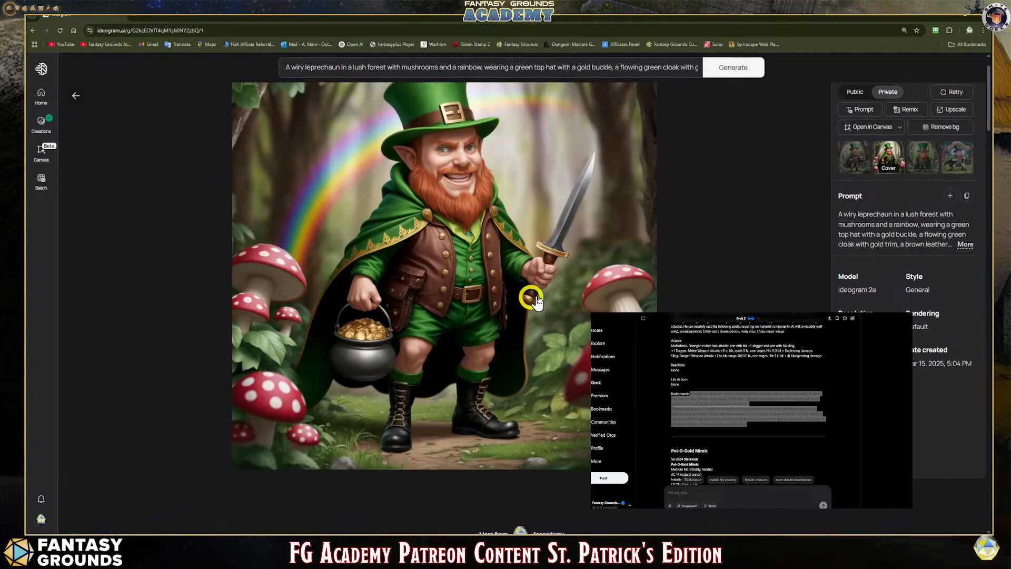
{"action": "left_click", "coordinate": [944, 129]}
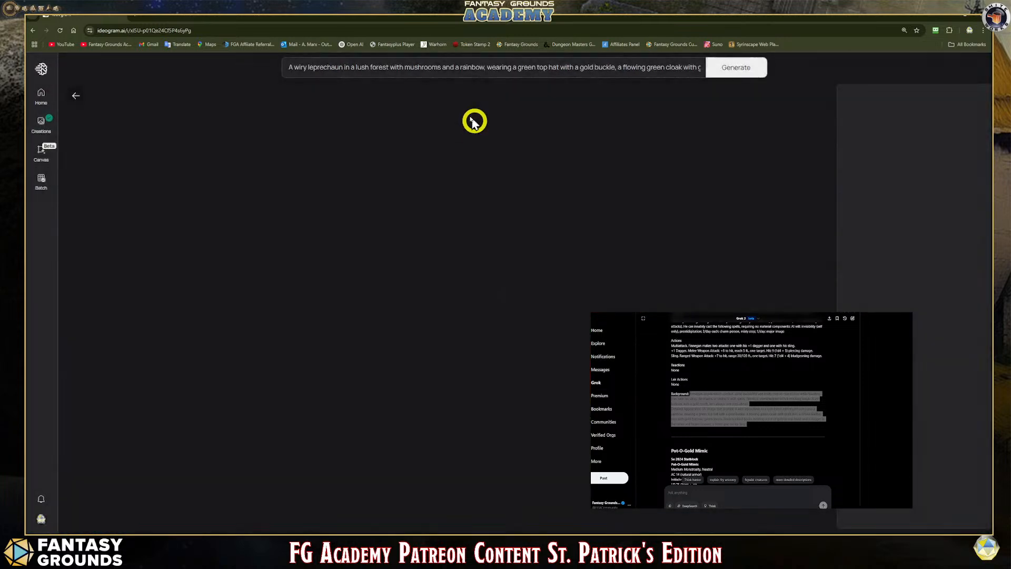
Examine the leprechaun cutout from hat to boots for the quality of the background removal
{"action": "scroll", "coordinate": [491, 427], "scroll_direction": "down", "scroll_amount": 2}
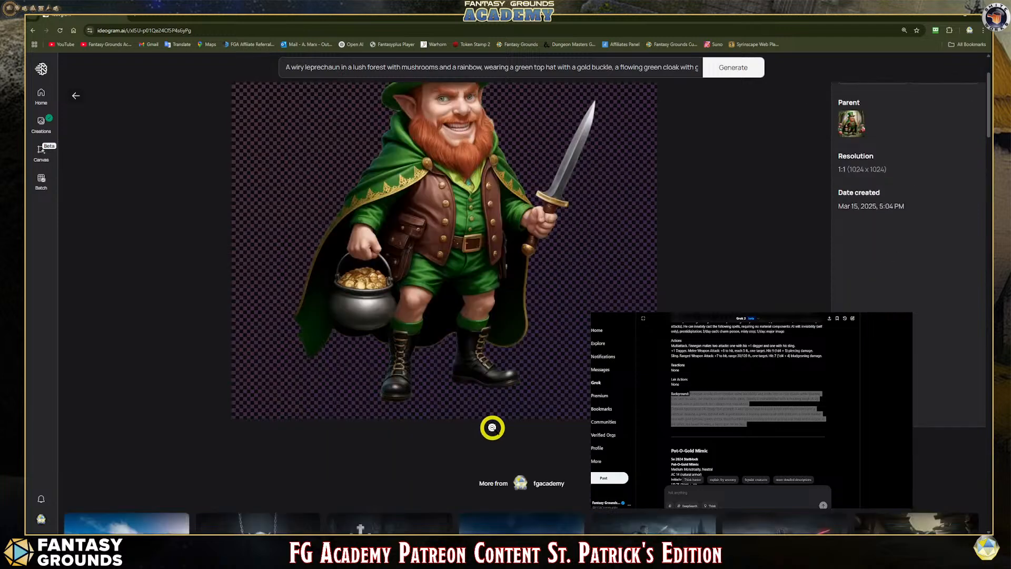
{"action": "scroll", "coordinate": [492, 427], "scroll_direction": "up", "scroll_amount": 2}
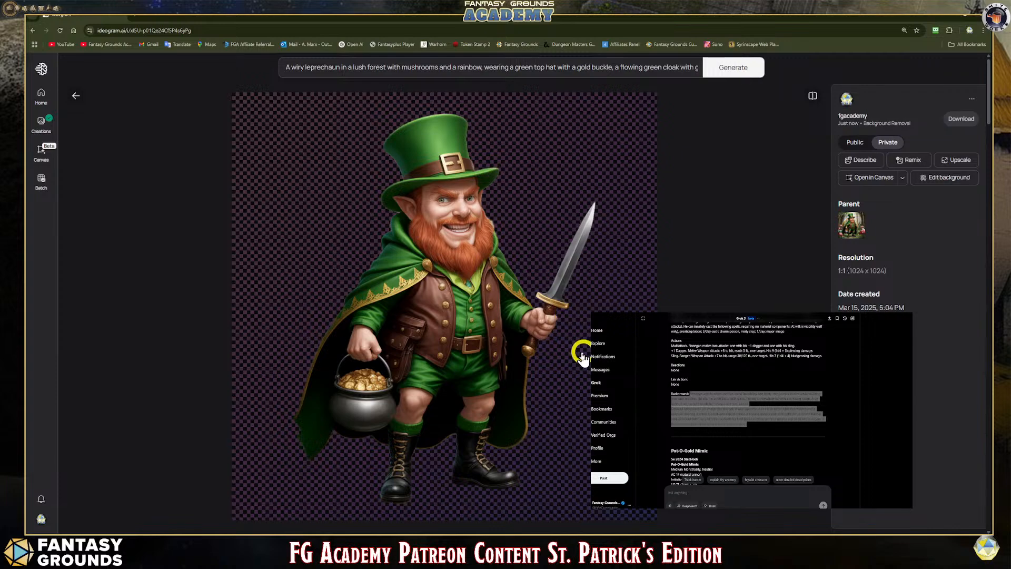
{"action": "scroll", "coordinate": [432, 451], "scroll_direction": "down", "scroll_amount": 1}
{"action": "scroll", "coordinate": [429, 456], "scroll_direction": "up", "scroll_amount": 1}
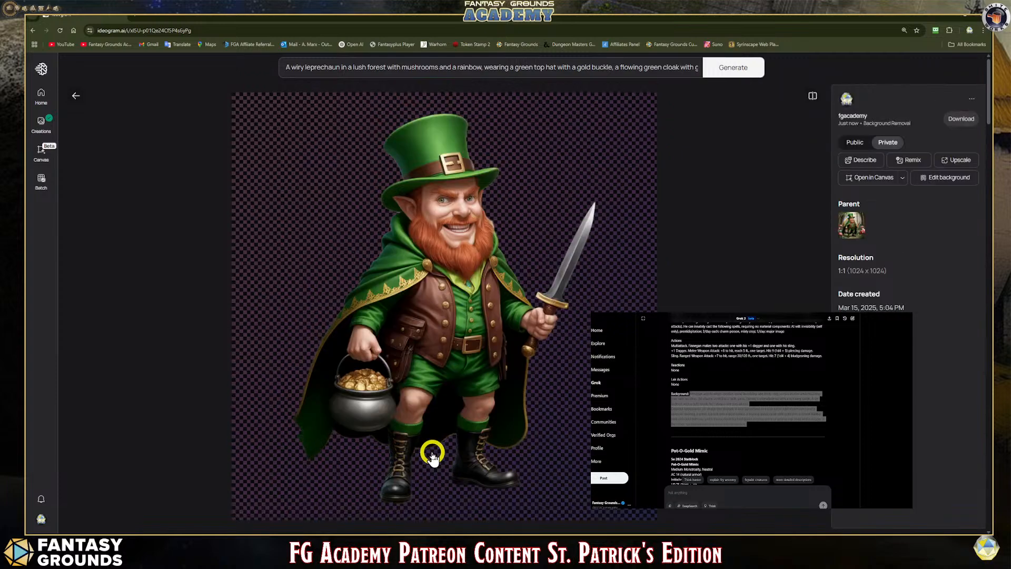
{"action": "scroll", "coordinate": [430, 440], "scroll_direction": "down", "scroll_amount": 2}
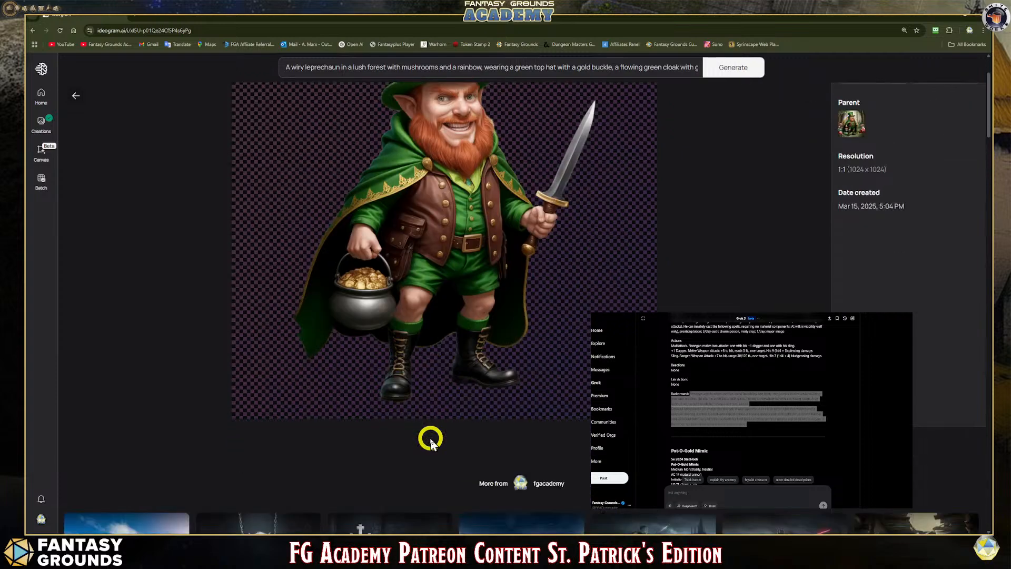
{"action": "scroll", "coordinate": [429, 433], "scroll_direction": "up", "scroll_amount": 2}
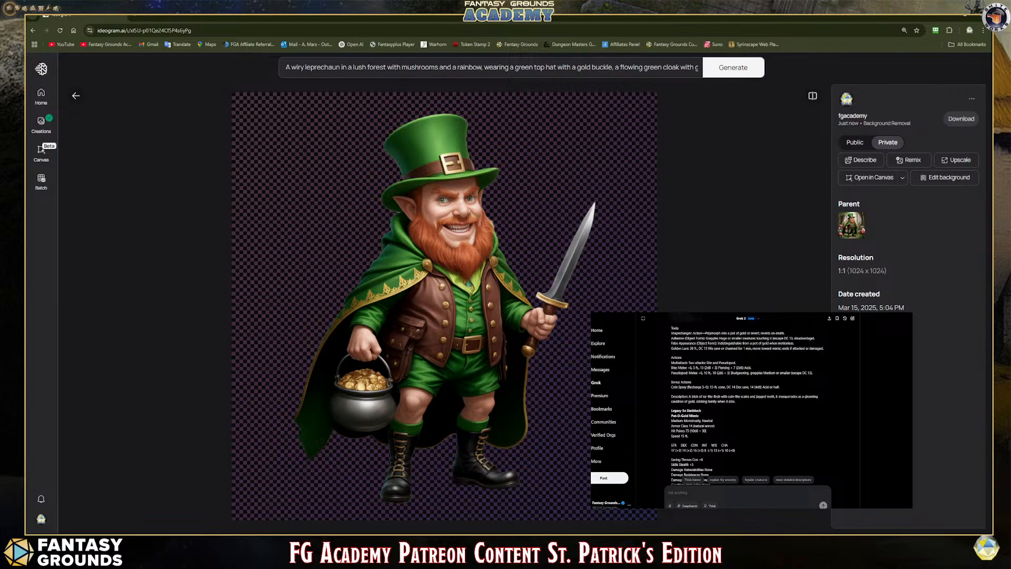
{"action": "scroll", "coordinate": [428, 358], "scroll_direction": "down", "scroll_amount": 2}
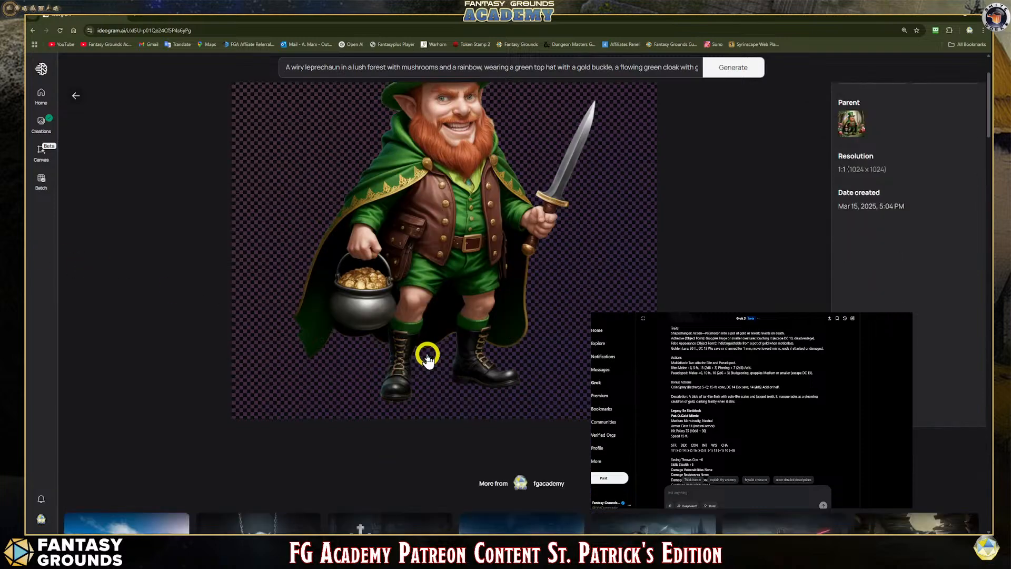
{"action": "scroll", "coordinate": [427, 358], "scroll_direction": "down", "scroll_amount": 4}
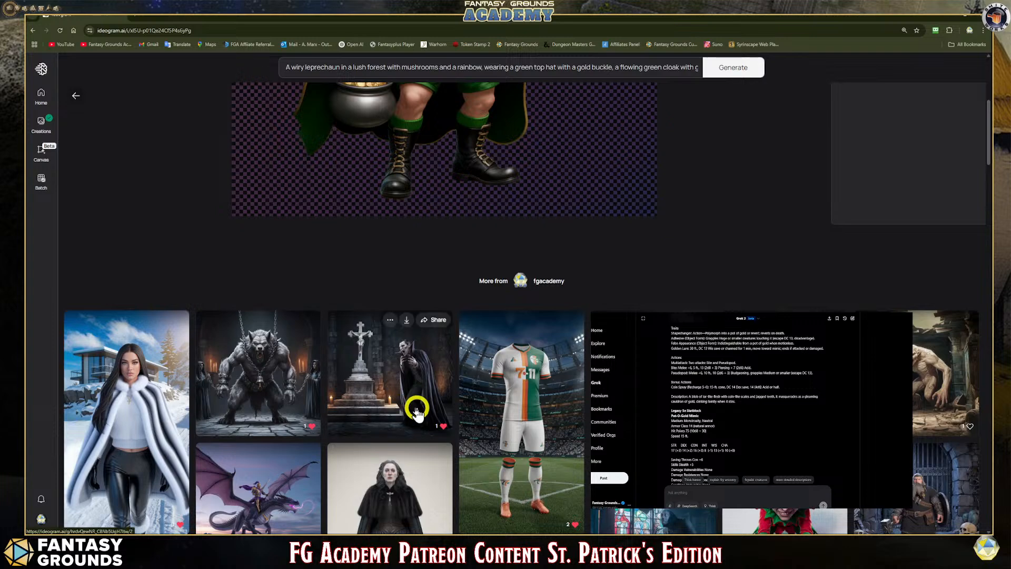
{"action": "scroll", "coordinate": [421, 332], "scroll_direction": "up", "scroll_amount": 6}
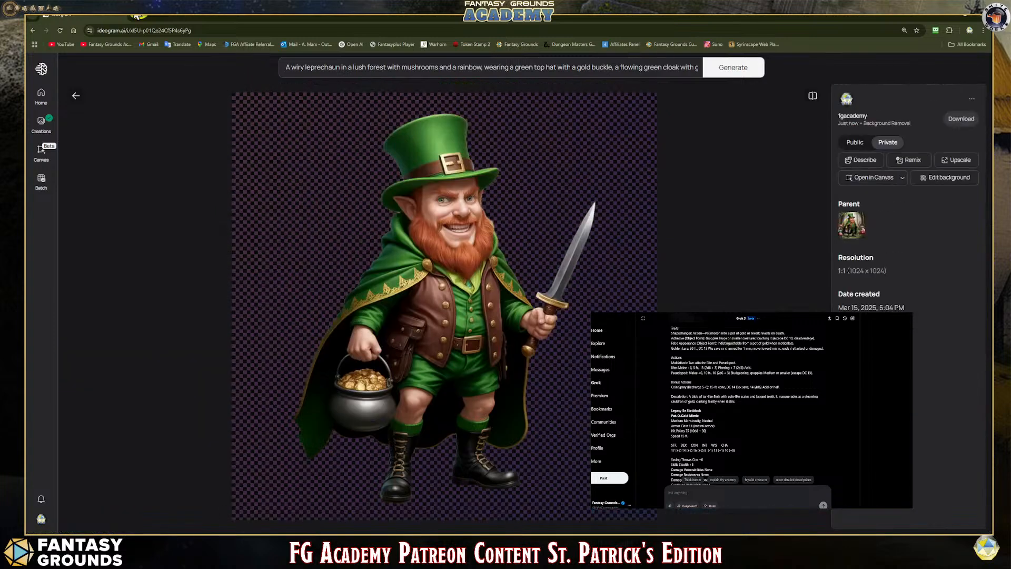
Switch back to Fantasy Grounds and reword Lucky Step so "Reaction. Impose disadvantage" starts on a new line after "(3/Day)."
{"action": "left_click", "coordinate": [124, 16]}
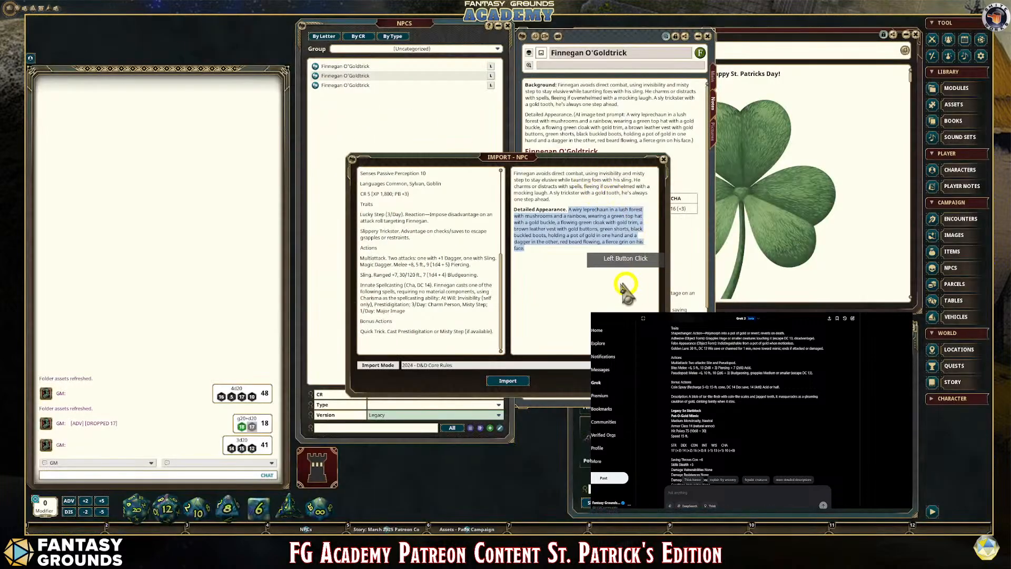
{"action": "left_click", "coordinate": [580, 281]}
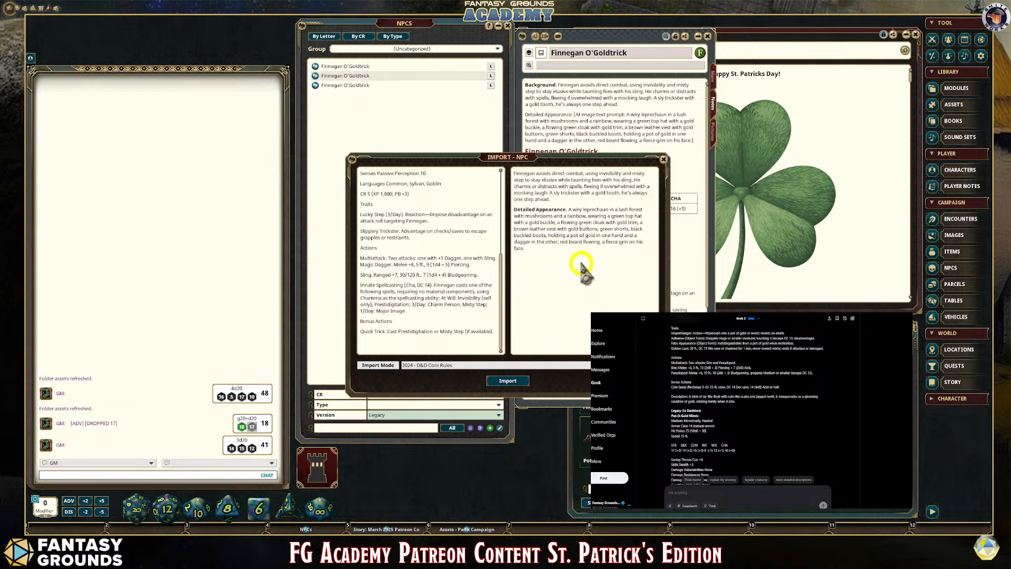
{"action": "scroll", "coordinate": [412, 278], "scroll_direction": "up", "scroll_amount": 1}
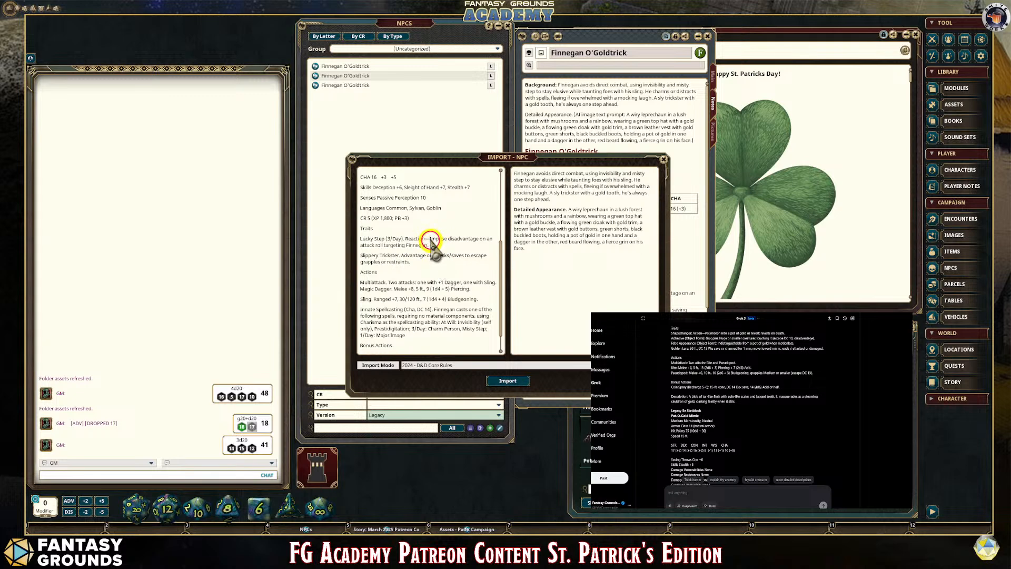
{"action": "left_click", "coordinate": [531, 267]}
{"action": "key", "text": "Return"}
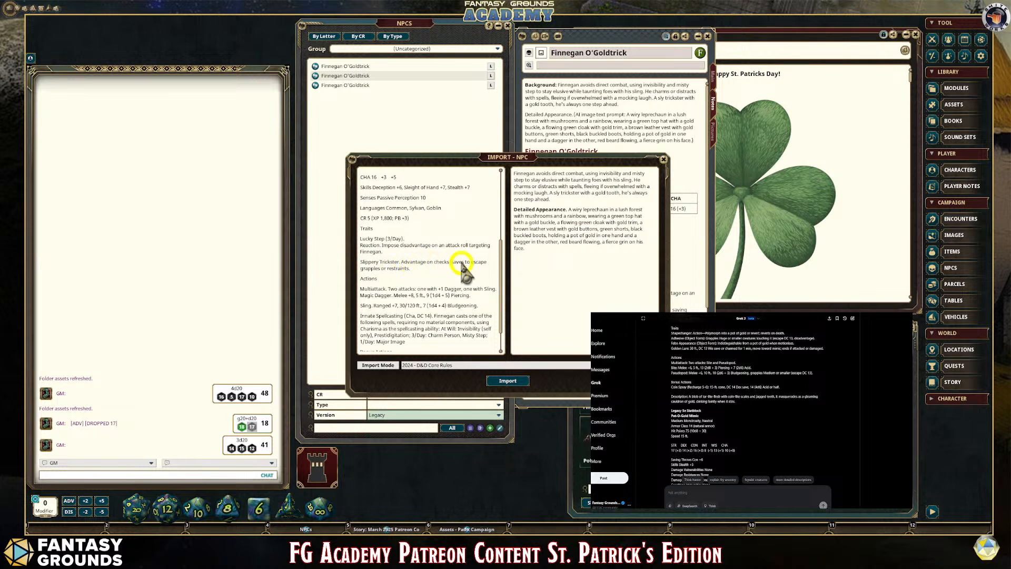
Check the edited statblock from bonus actions up to the name, and import it in the 2024 - D&D Core Rules mode
{"action": "scroll", "coordinate": [437, 295], "scroll_direction": "down", "scroll_amount": 1}
{"action": "scroll", "coordinate": [437, 298], "scroll_direction": "down", "scroll_amount": 2}
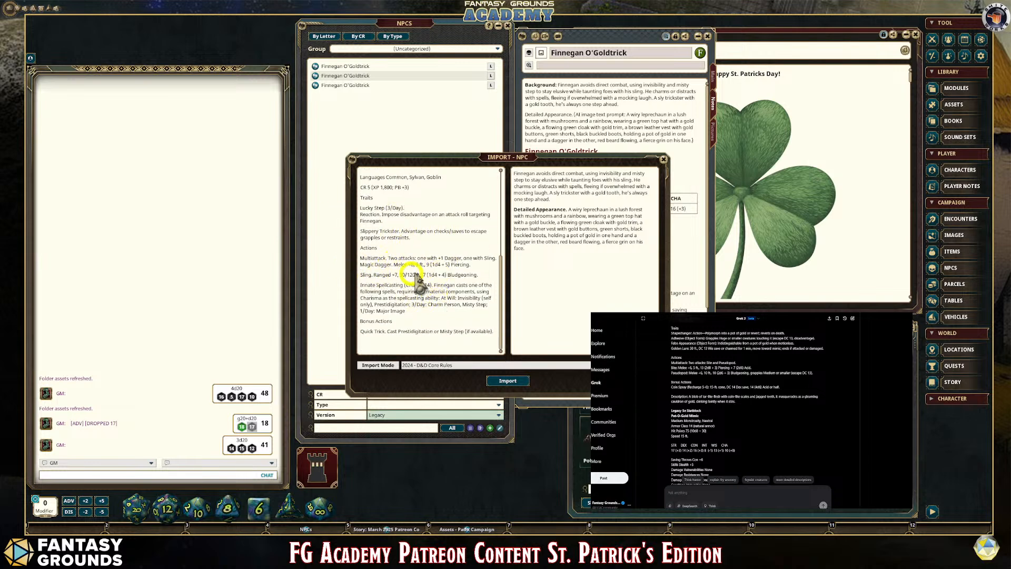
{"action": "left_click_drag", "start_coordinate": [414, 280], "coordinate": [409, 260]}
{"action": "scroll", "coordinate": [409, 263], "scroll_direction": "up", "scroll_amount": 8}
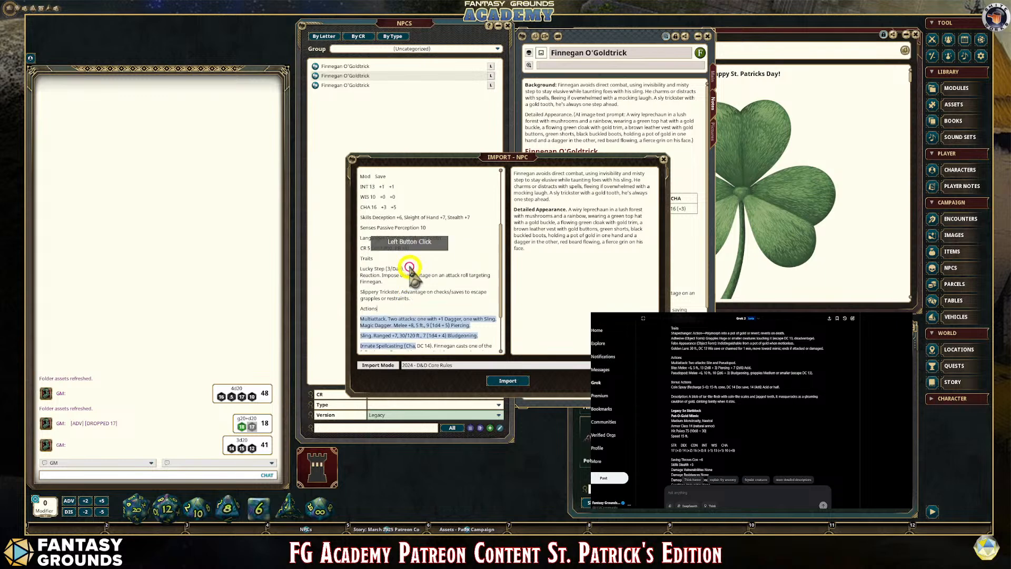
{"action": "scroll", "coordinate": [409, 262], "scroll_direction": "up", "scroll_amount": 3}
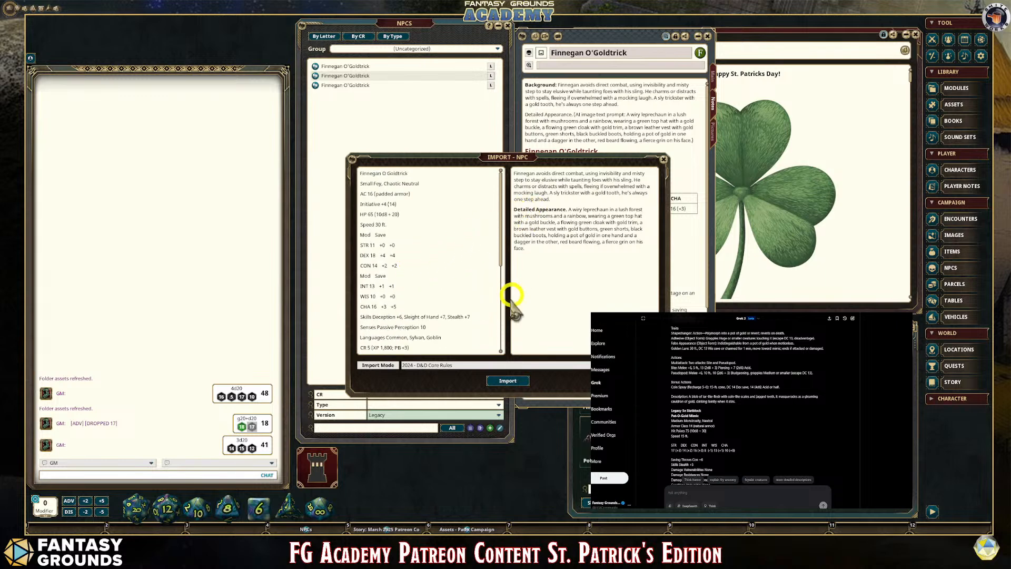
{"action": "left_click", "coordinate": [508, 381]}
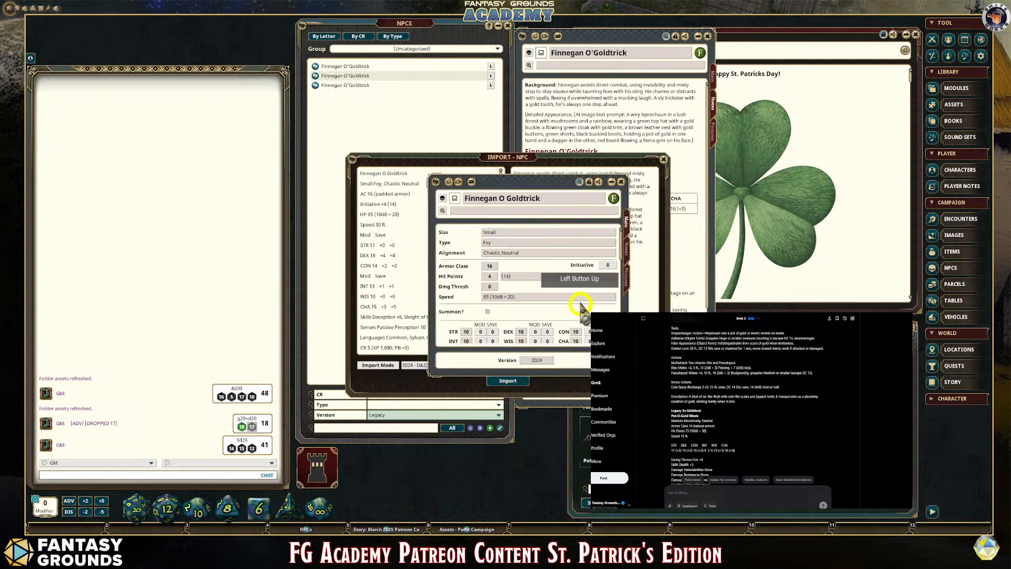
Examine the imported Finnegan O Goldtrick record's hit points, speed, ability scores, traits, actions and bonus actions for import errors
{"action": "scroll", "coordinate": [581, 305], "scroll_direction": "down", "scroll_amount": 3}
{"action": "scroll", "coordinate": [581, 304], "scroll_direction": "down", "scroll_amount": 10}
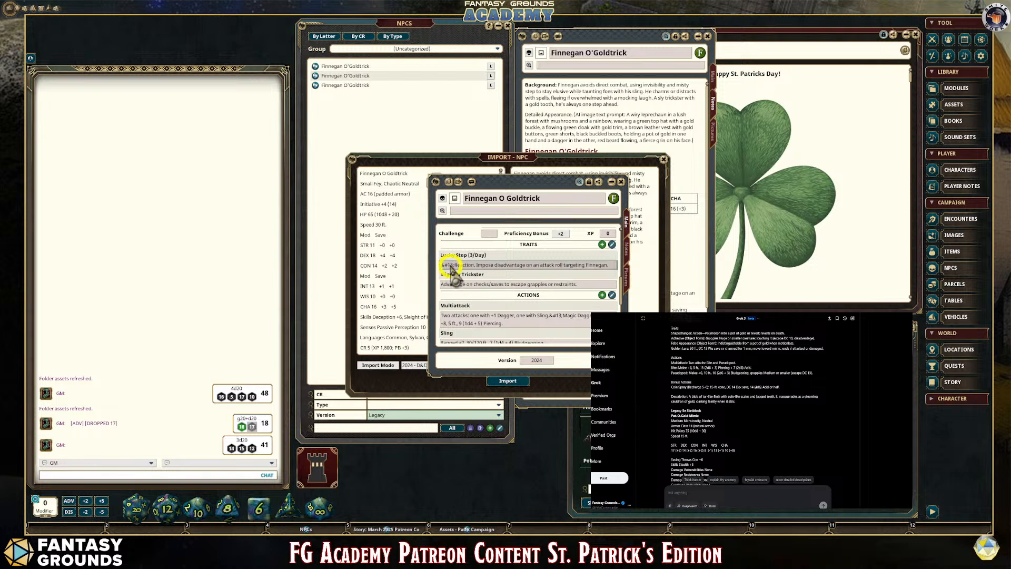
{"action": "scroll", "coordinate": [464, 270], "scroll_direction": "up", "scroll_amount": 10}
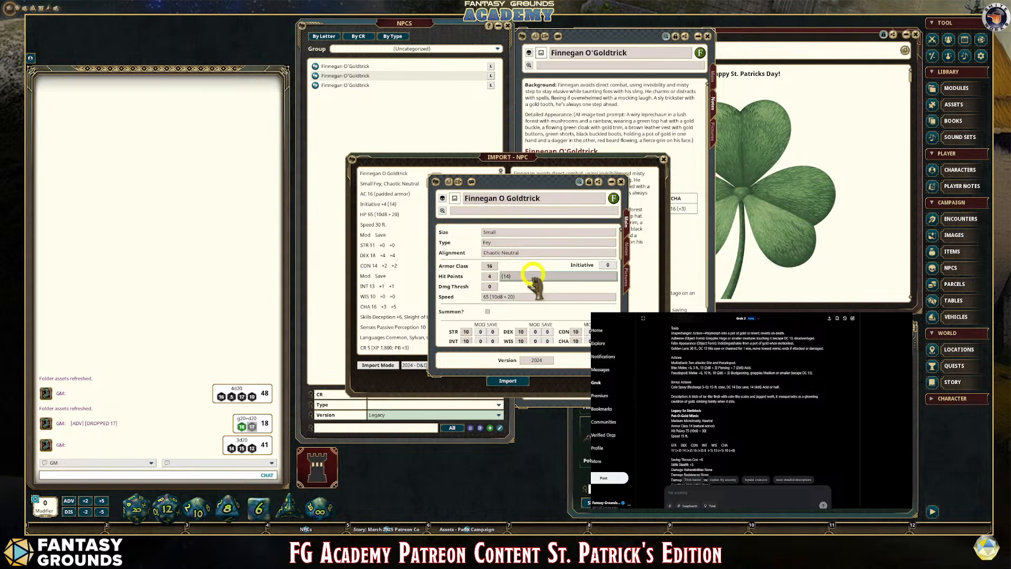
{"action": "scroll", "coordinate": [520, 289], "scroll_direction": "down", "scroll_amount": 3}
{"action": "scroll", "coordinate": [524, 294], "scroll_direction": "down", "scroll_amount": 10}
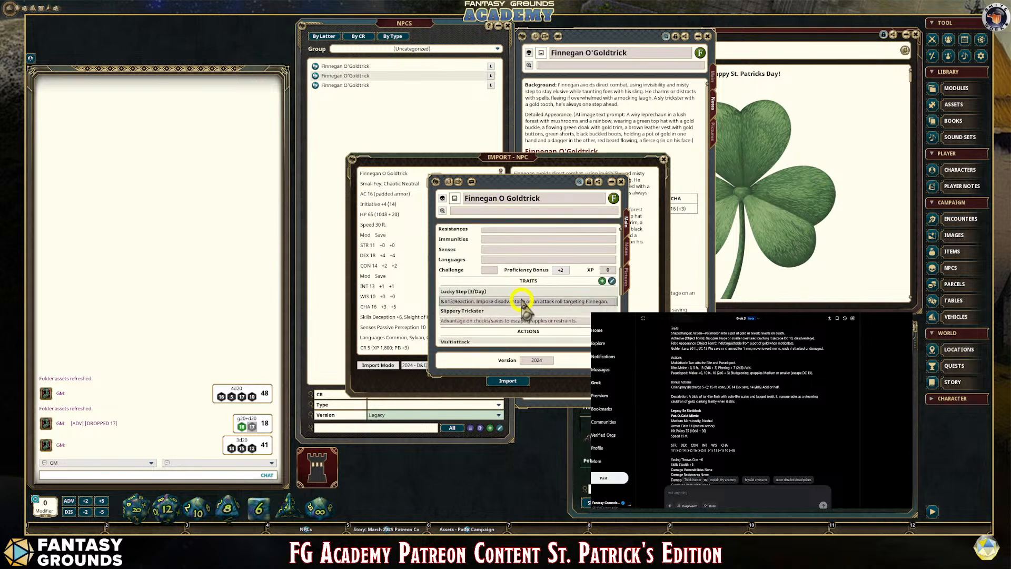
{"action": "scroll", "coordinate": [524, 300], "scroll_direction": "down", "scroll_amount": 2}
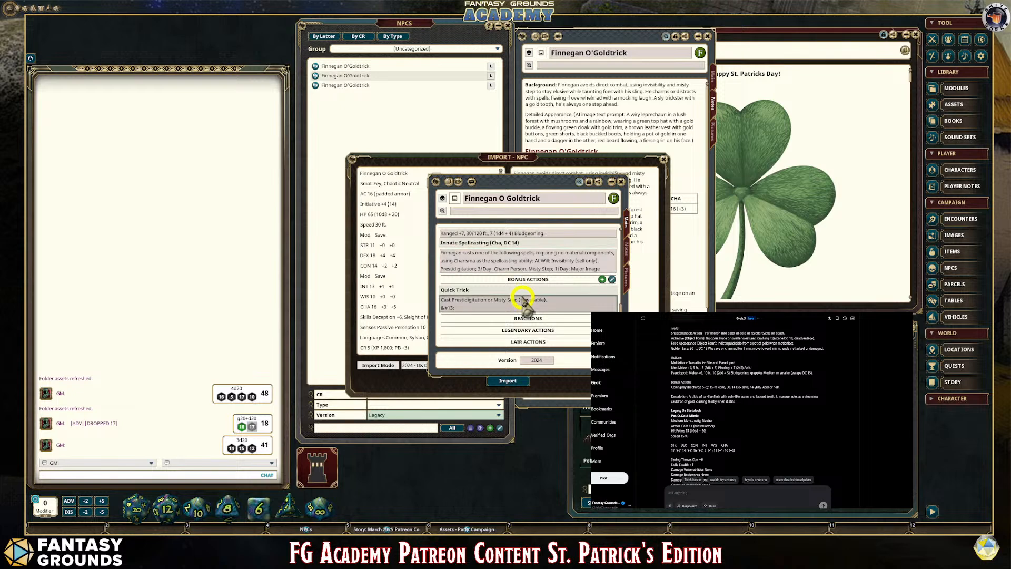
{"action": "scroll", "coordinate": [523, 301], "scroll_direction": "down", "scroll_amount": 1}
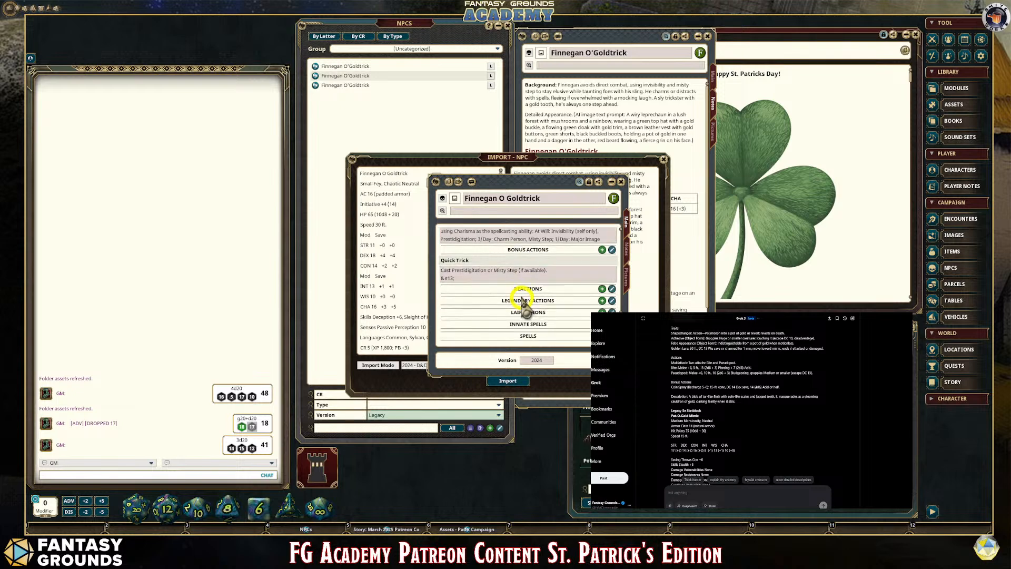
Recheck the Multiattack, Sling and Innate Spellcasting actions in the imported Finnegan O Goldtrick record, and close the record
{"action": "scroll", "coordinate": [523, 302], "scroll_direction": "up", "scroll_amount": 3}
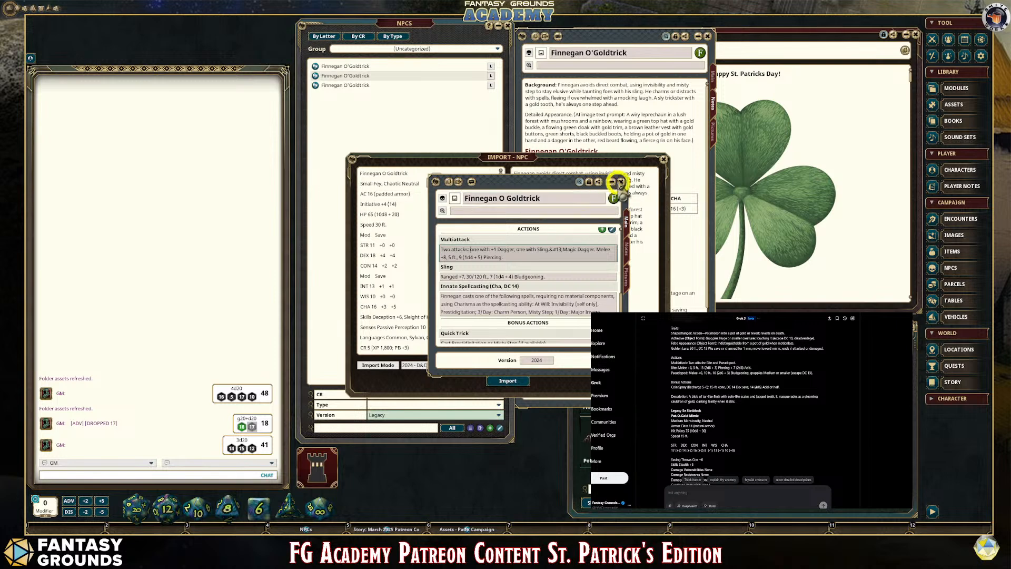
{"action": "left_click", "coordinate": [621, 182]}
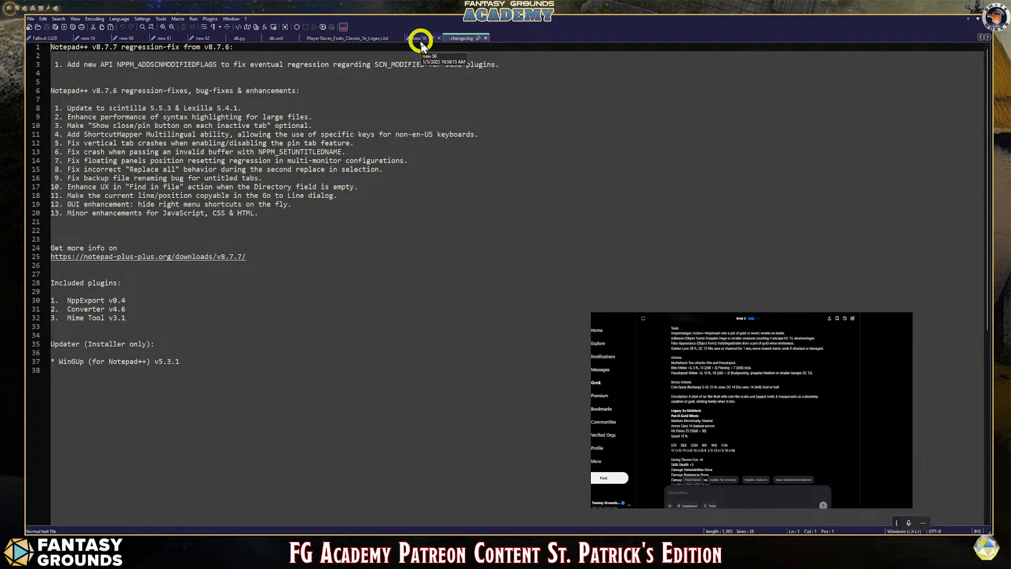
In Notepad++, open the Player_Races_Feats_Classes_5e_Legacy.txt notes and examine the class, race, background and feat strings Fantasy Grounds interprets, from start to end
{"action": "left_click", "coordinate": [380, 39]}
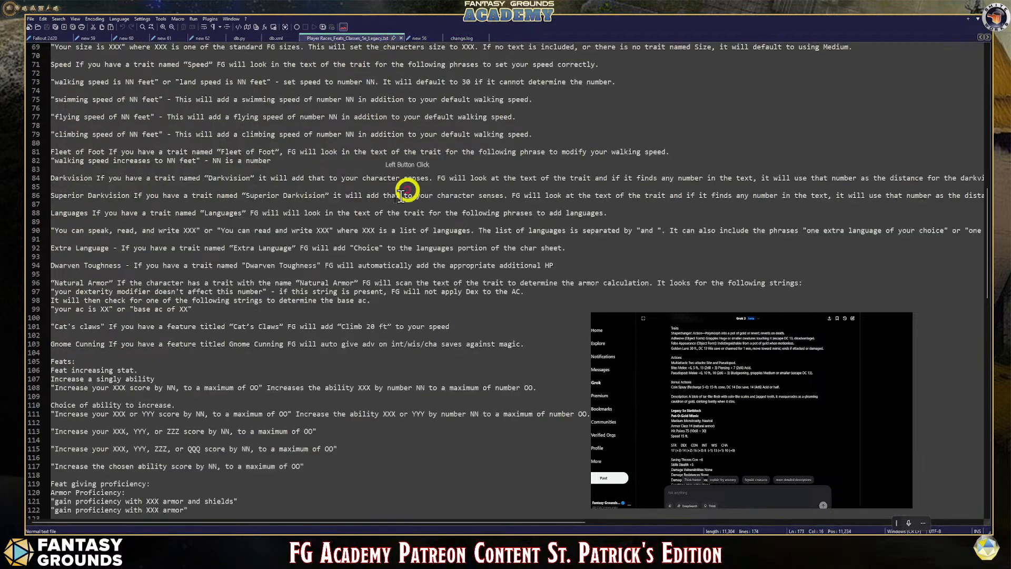
{"action": "scroll", "coordinate": [368, 210], "scroll_direction": "up", "scroll_amount": 12}
{"action": "scroll", "coordinate": [320, 226], "scroll_direction": "up", "scroll_amount": 11}
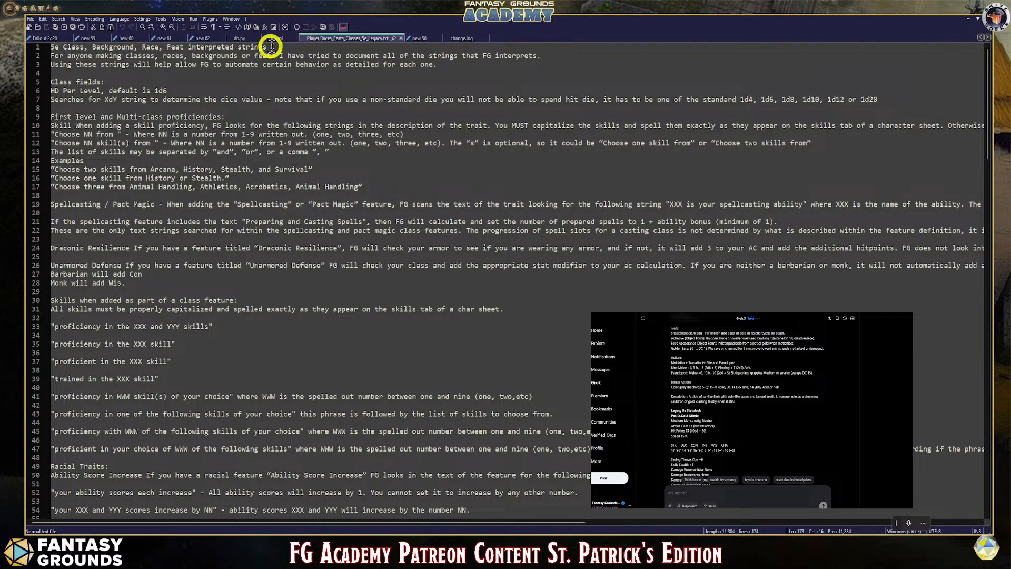
{"action": "scroll", "coordinate": [416, 220], "scroll_direction": "down", "scroll_amount": 20}
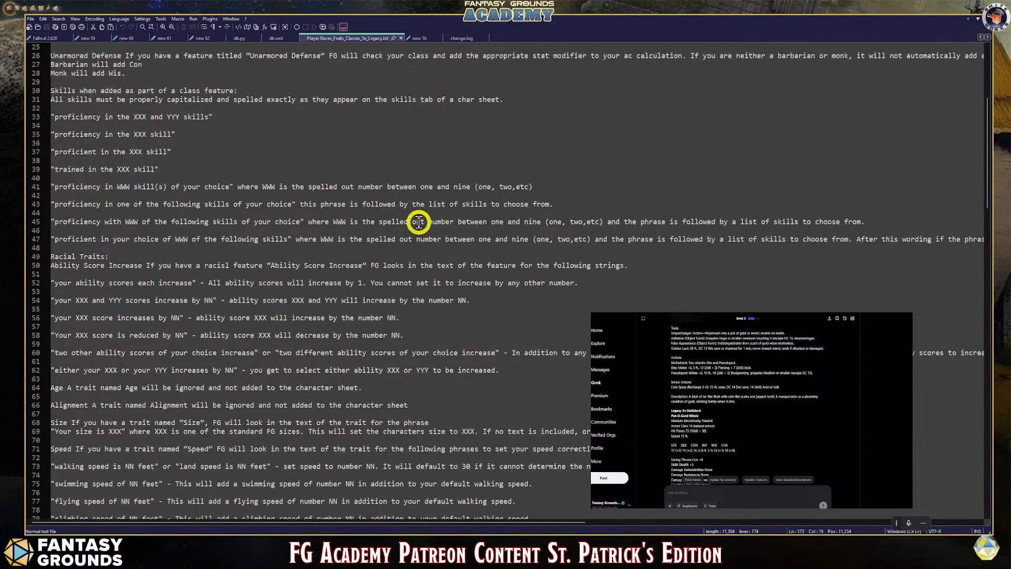
{"action": "scroll", "coordinate": [414, 220], "scroll_direction": "down", "scroll_amount": 20}
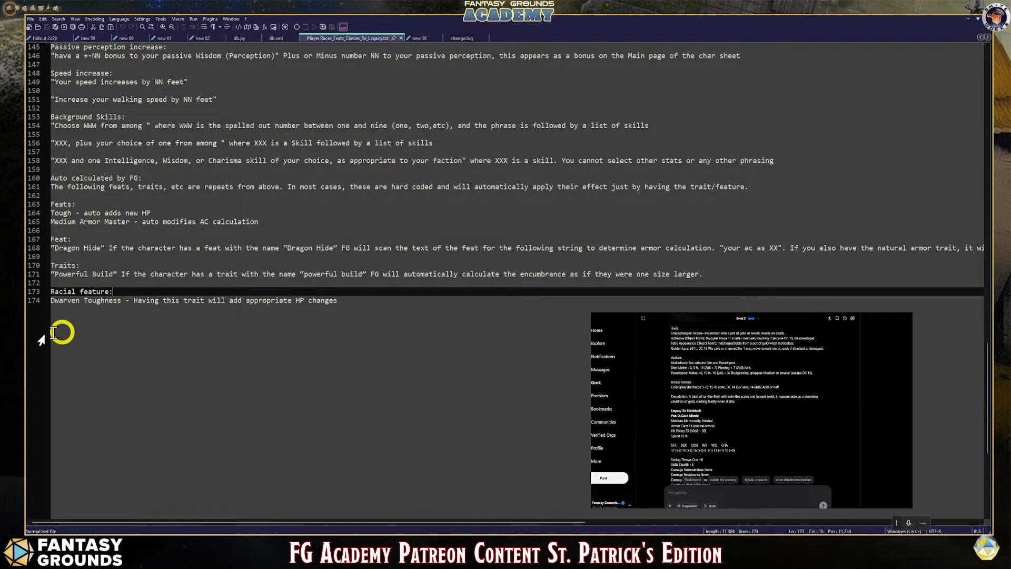
{"action": "scroll", "coordinate": [195, 316], "scroll_direction": "up", "scroll_amount": 9}
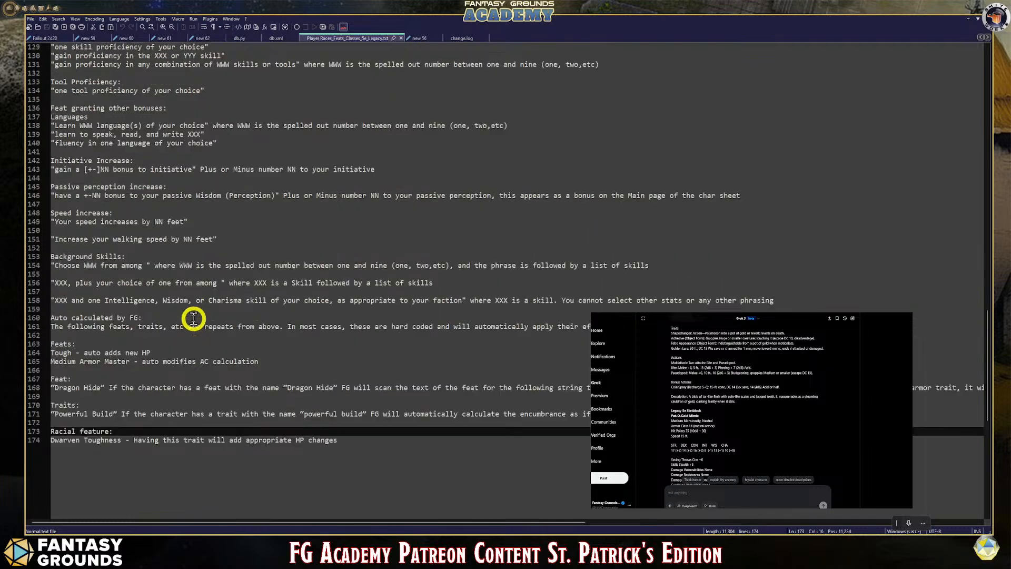
{"action": "scroll", "coordinate": [193, 315], "scroll_direction": "up", "scroll_amount": 20}
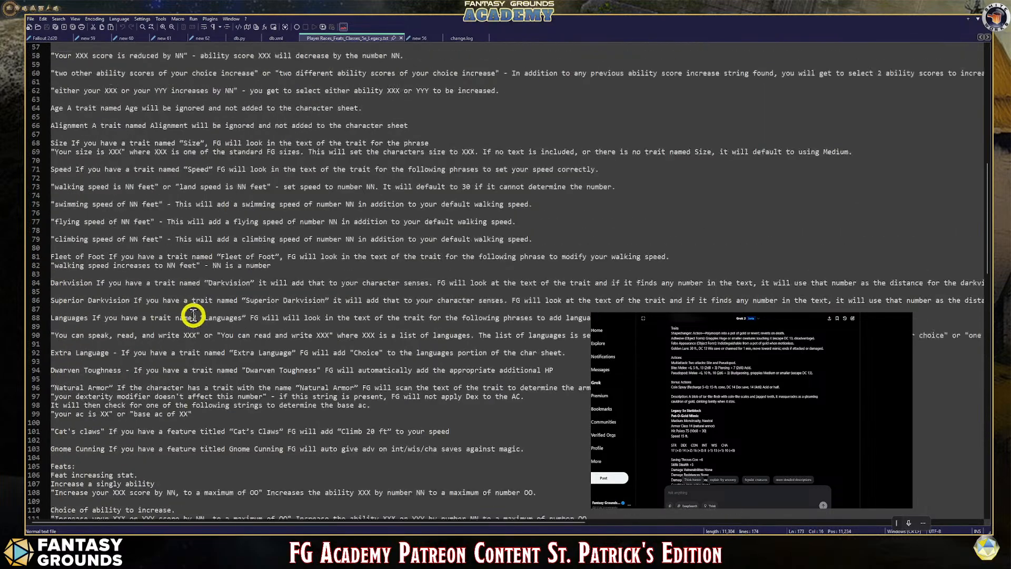
{"action": "scroll", "coordinate": [193, 314], "scroll_direction": "up", "scroll_amount": 11}
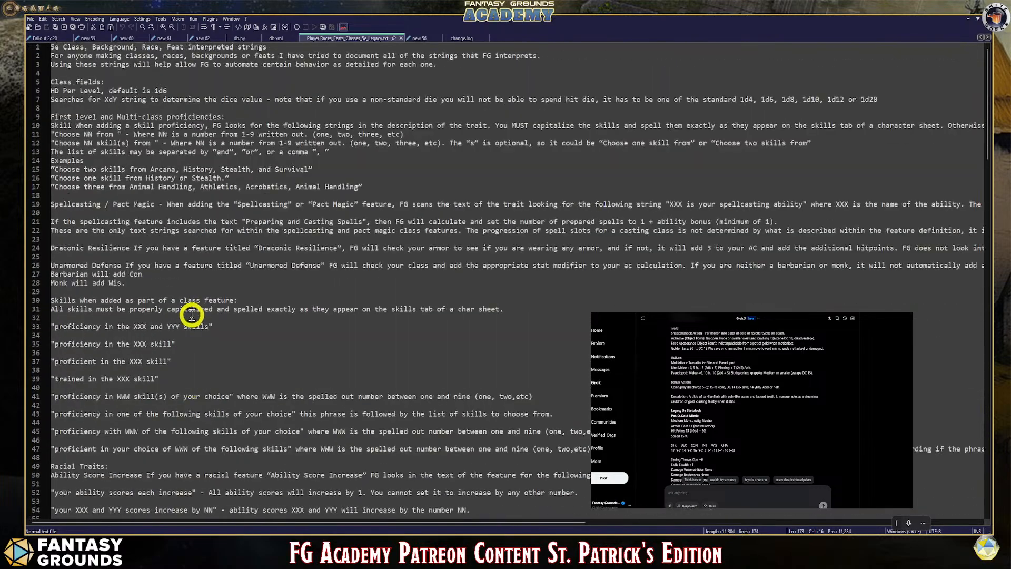